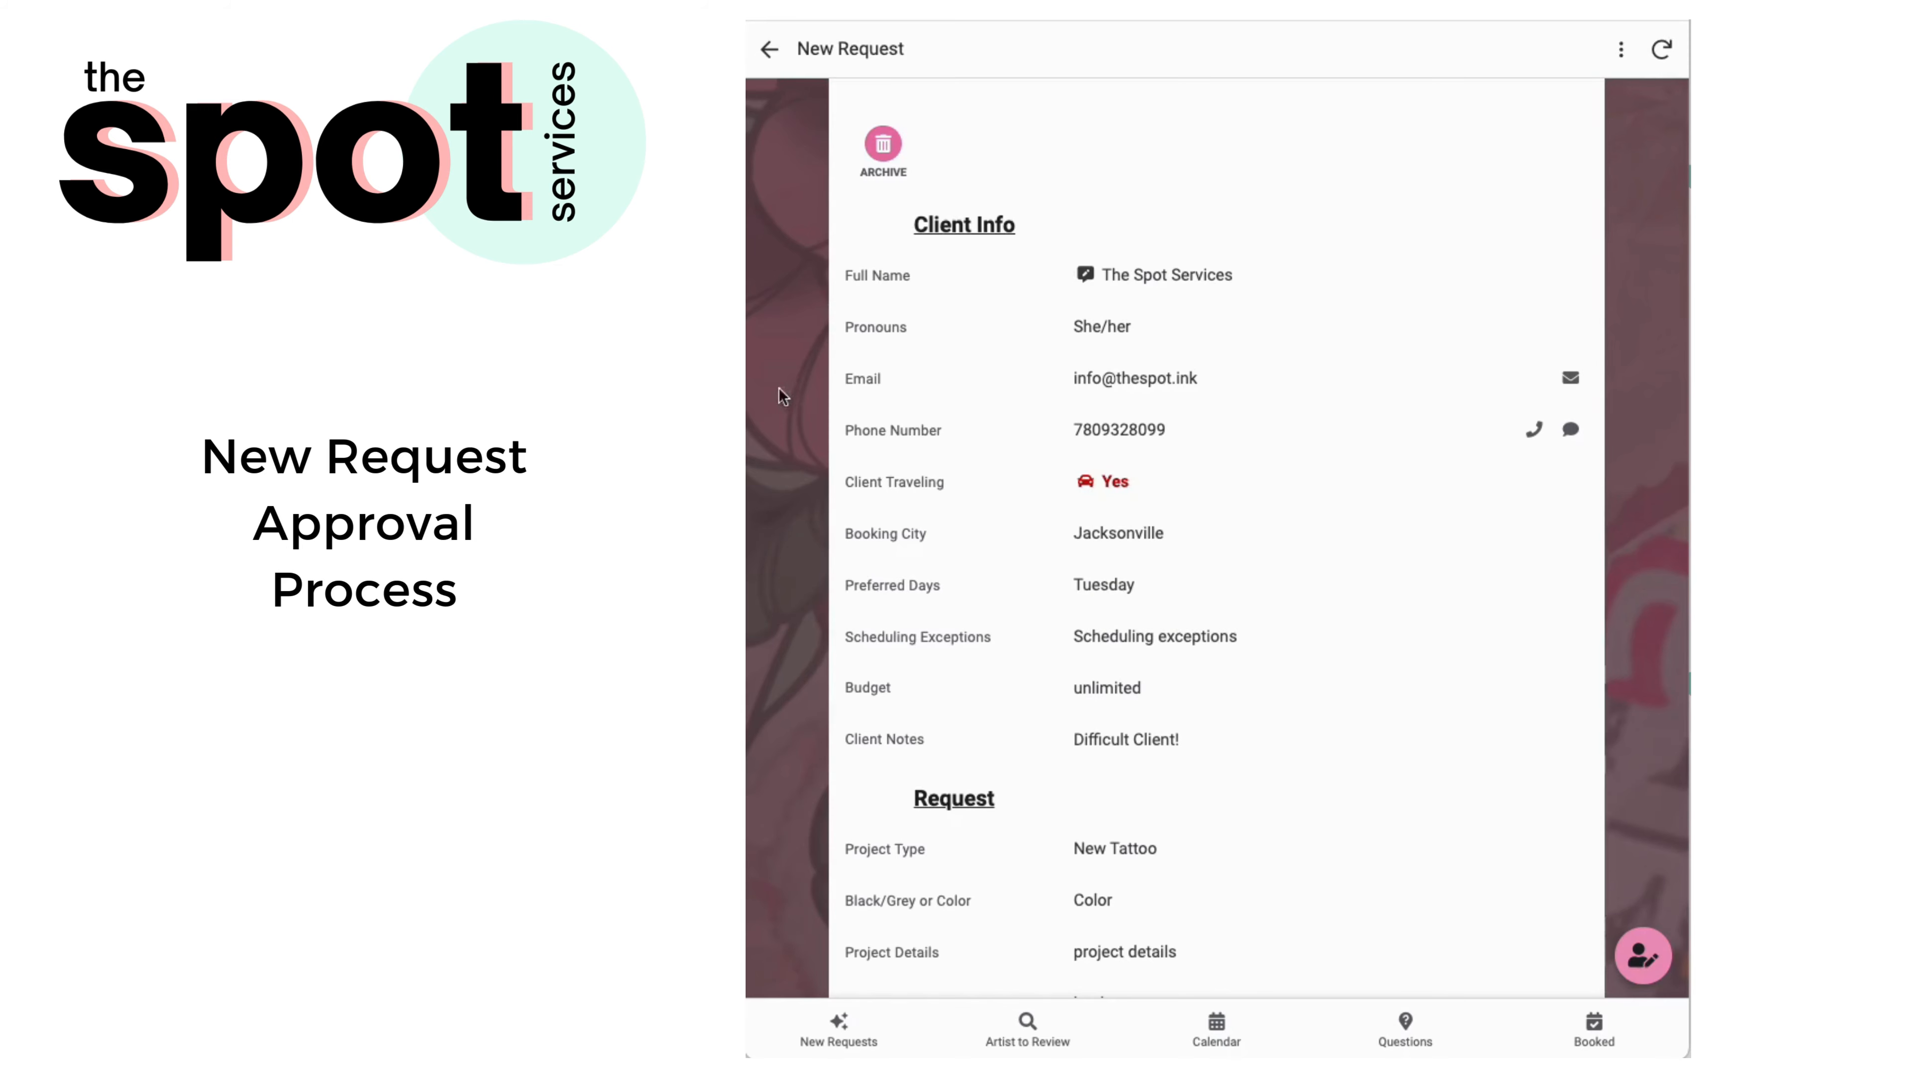
Review the client info and the tattoo request details of the new request.
{"action": "scroll", "coordinate": [1185, 562], "scroll_direction": "down", "scroll_amount": 6}
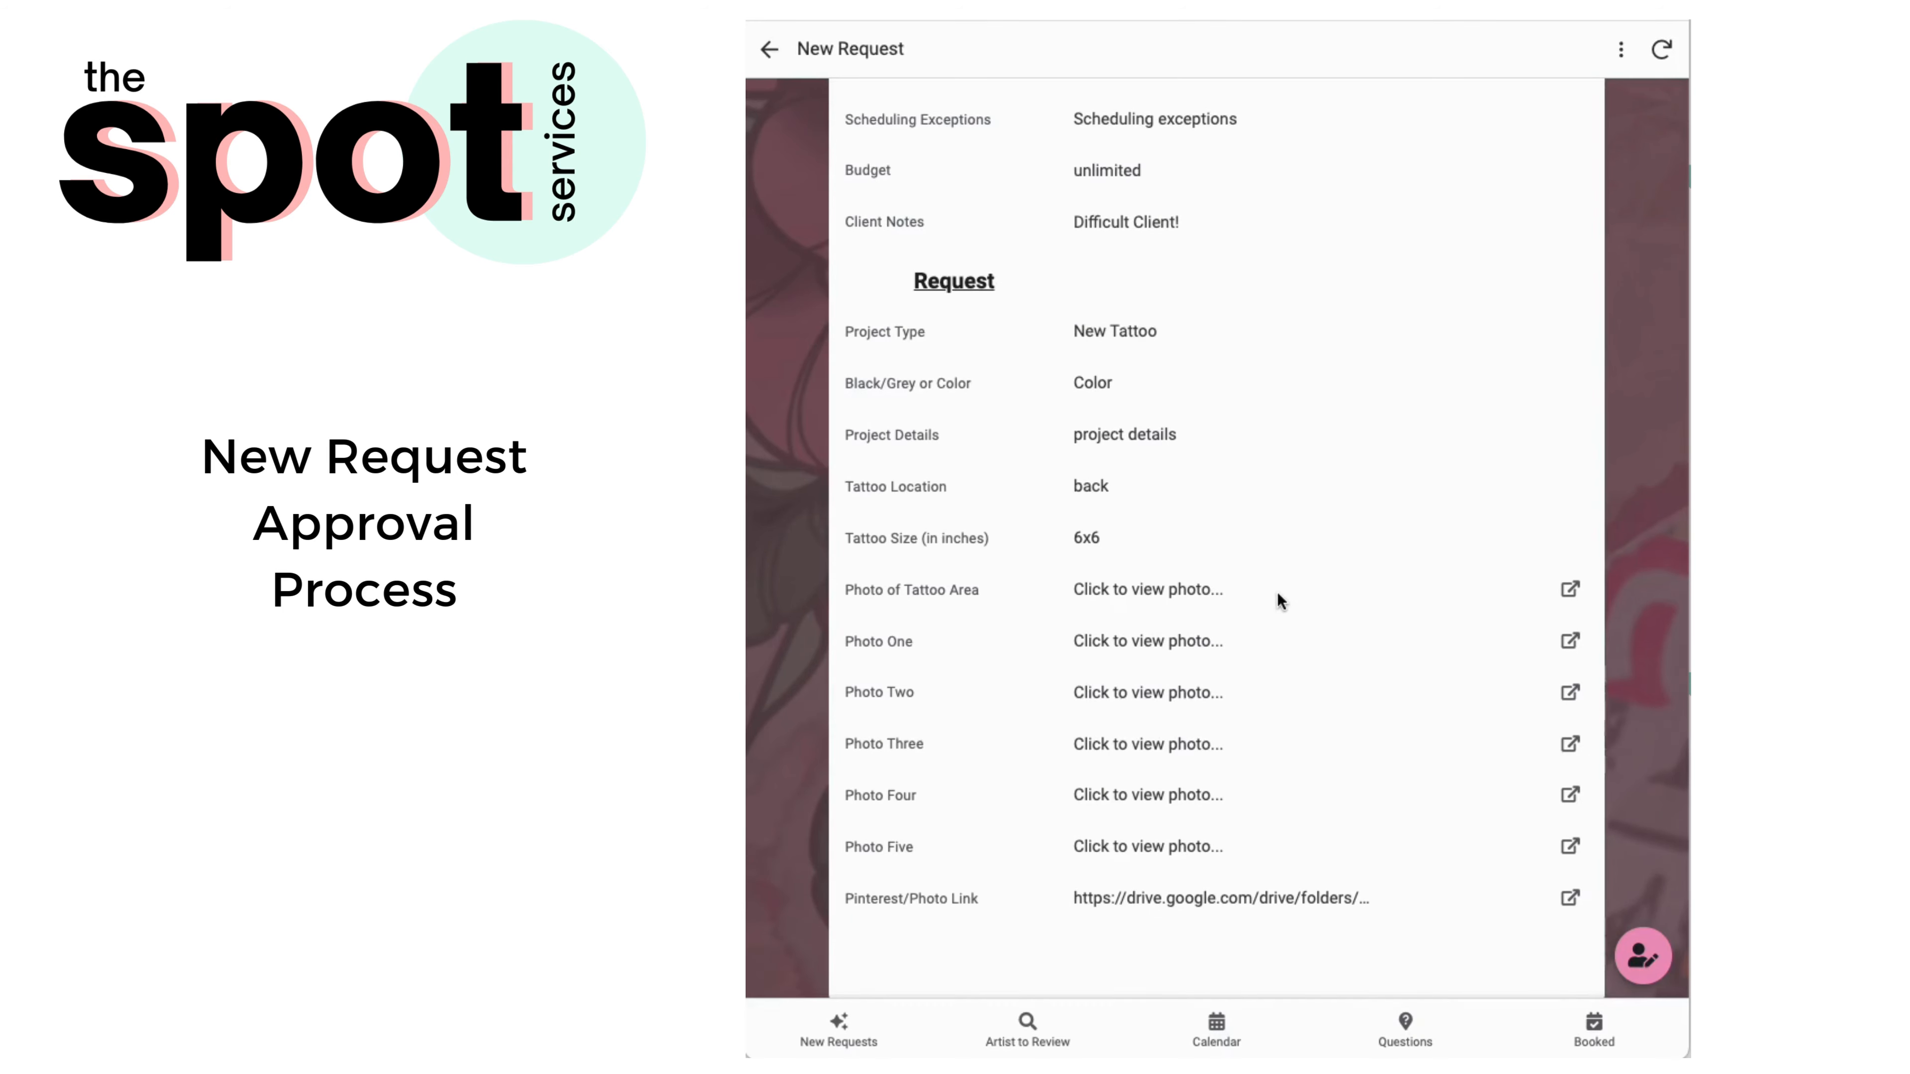
{"action": "scroll", "coordinate": [1278, 592], "scroll_direction": "up", "scroll_amount": 6}
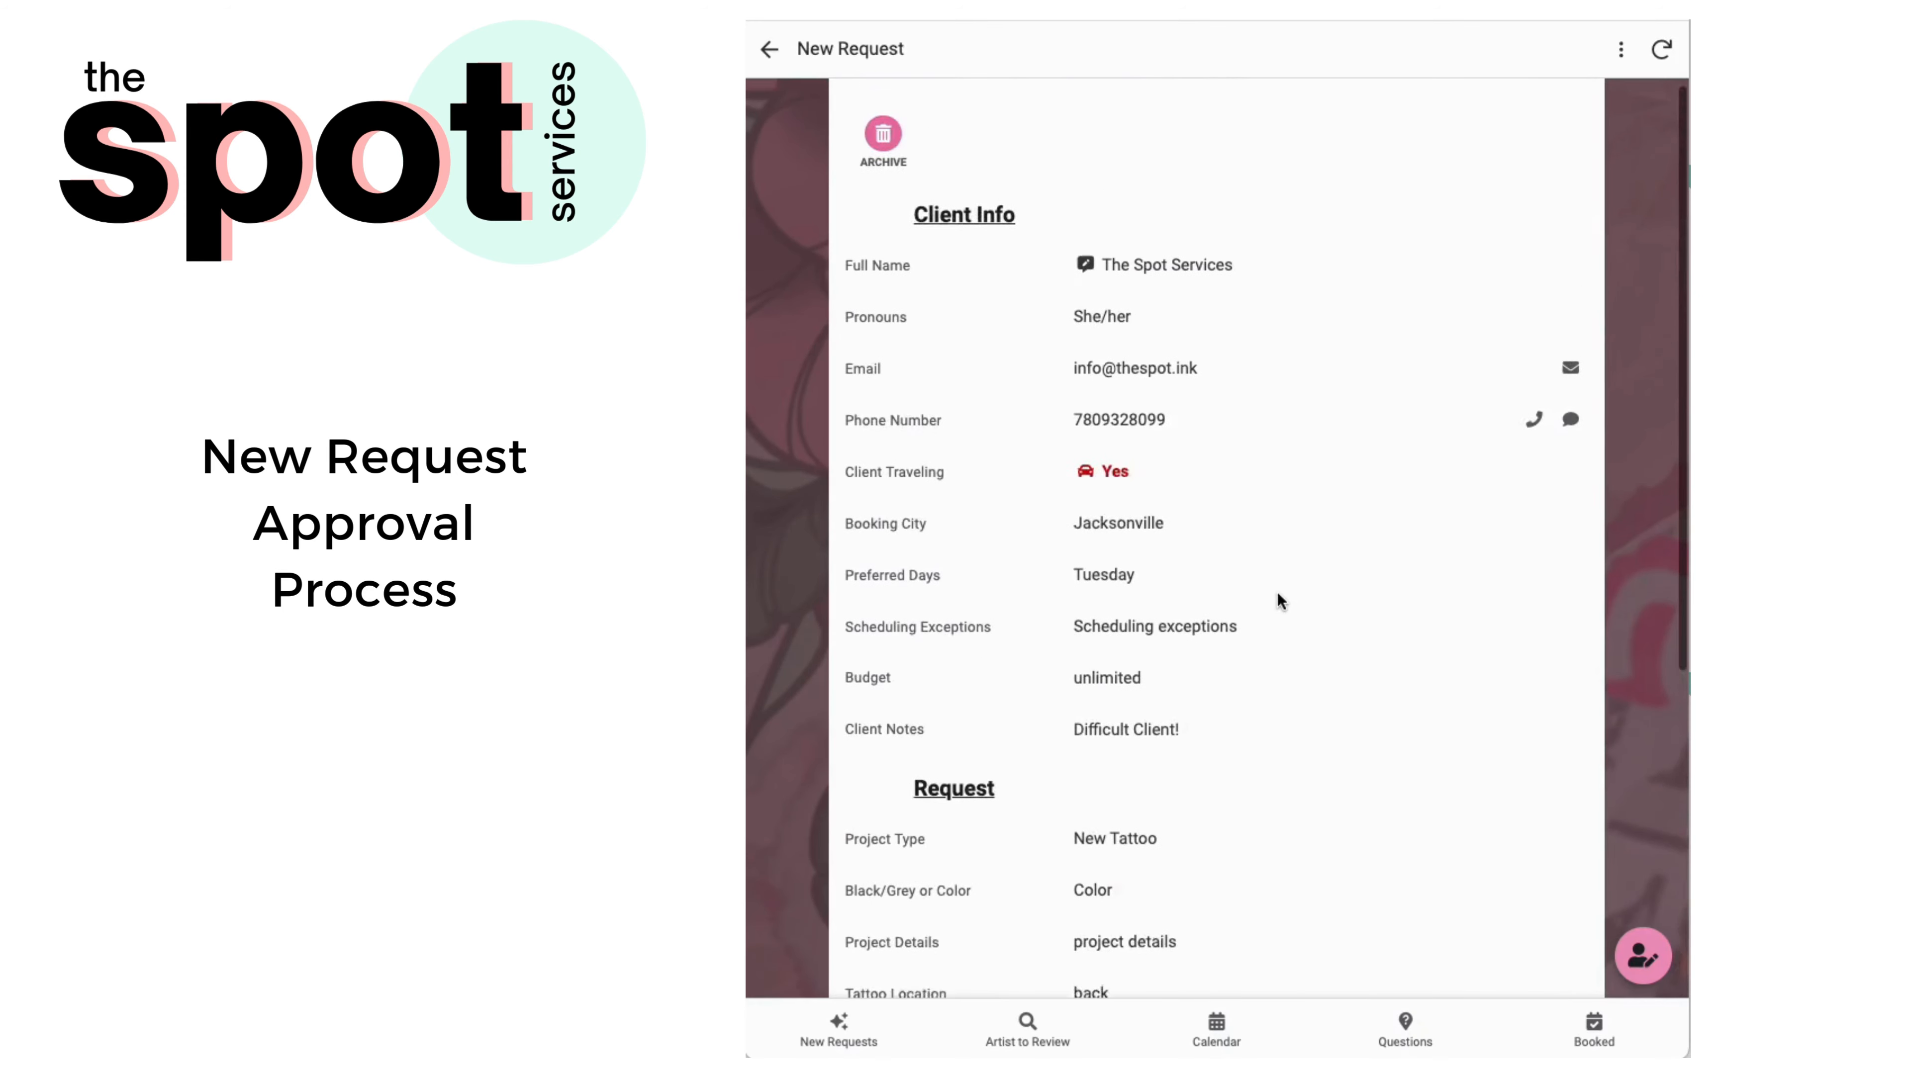
{"action": "scroll", "coordinate": [1278, 592], "scroll_direction": "down", "scroll_amount": 1}
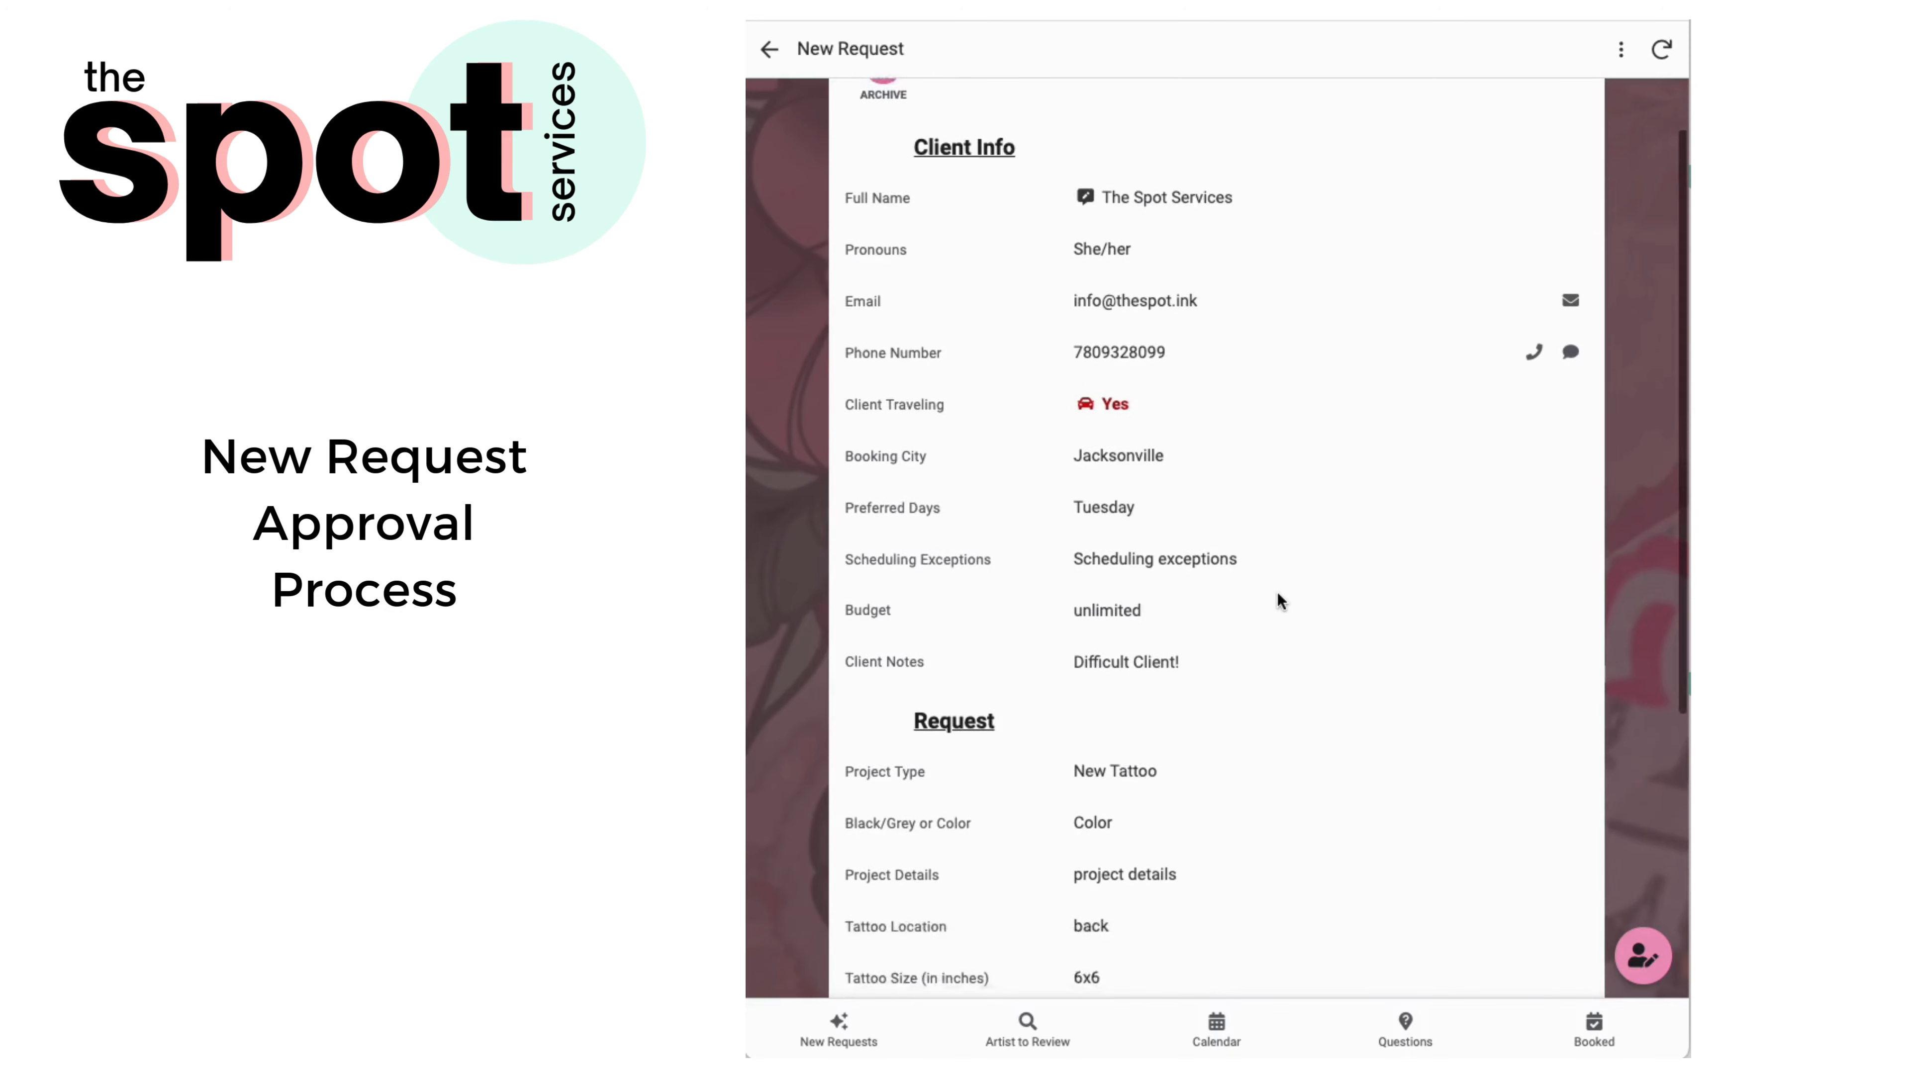
{"action": "scroll", "coordinate": [1277, 591], "scroll_direction": "down", "scroll_amount": 6}
{"action": "scroll", "coordinate": [1278, 592], "scroll_direction": "up", "scroll_amount": 7}
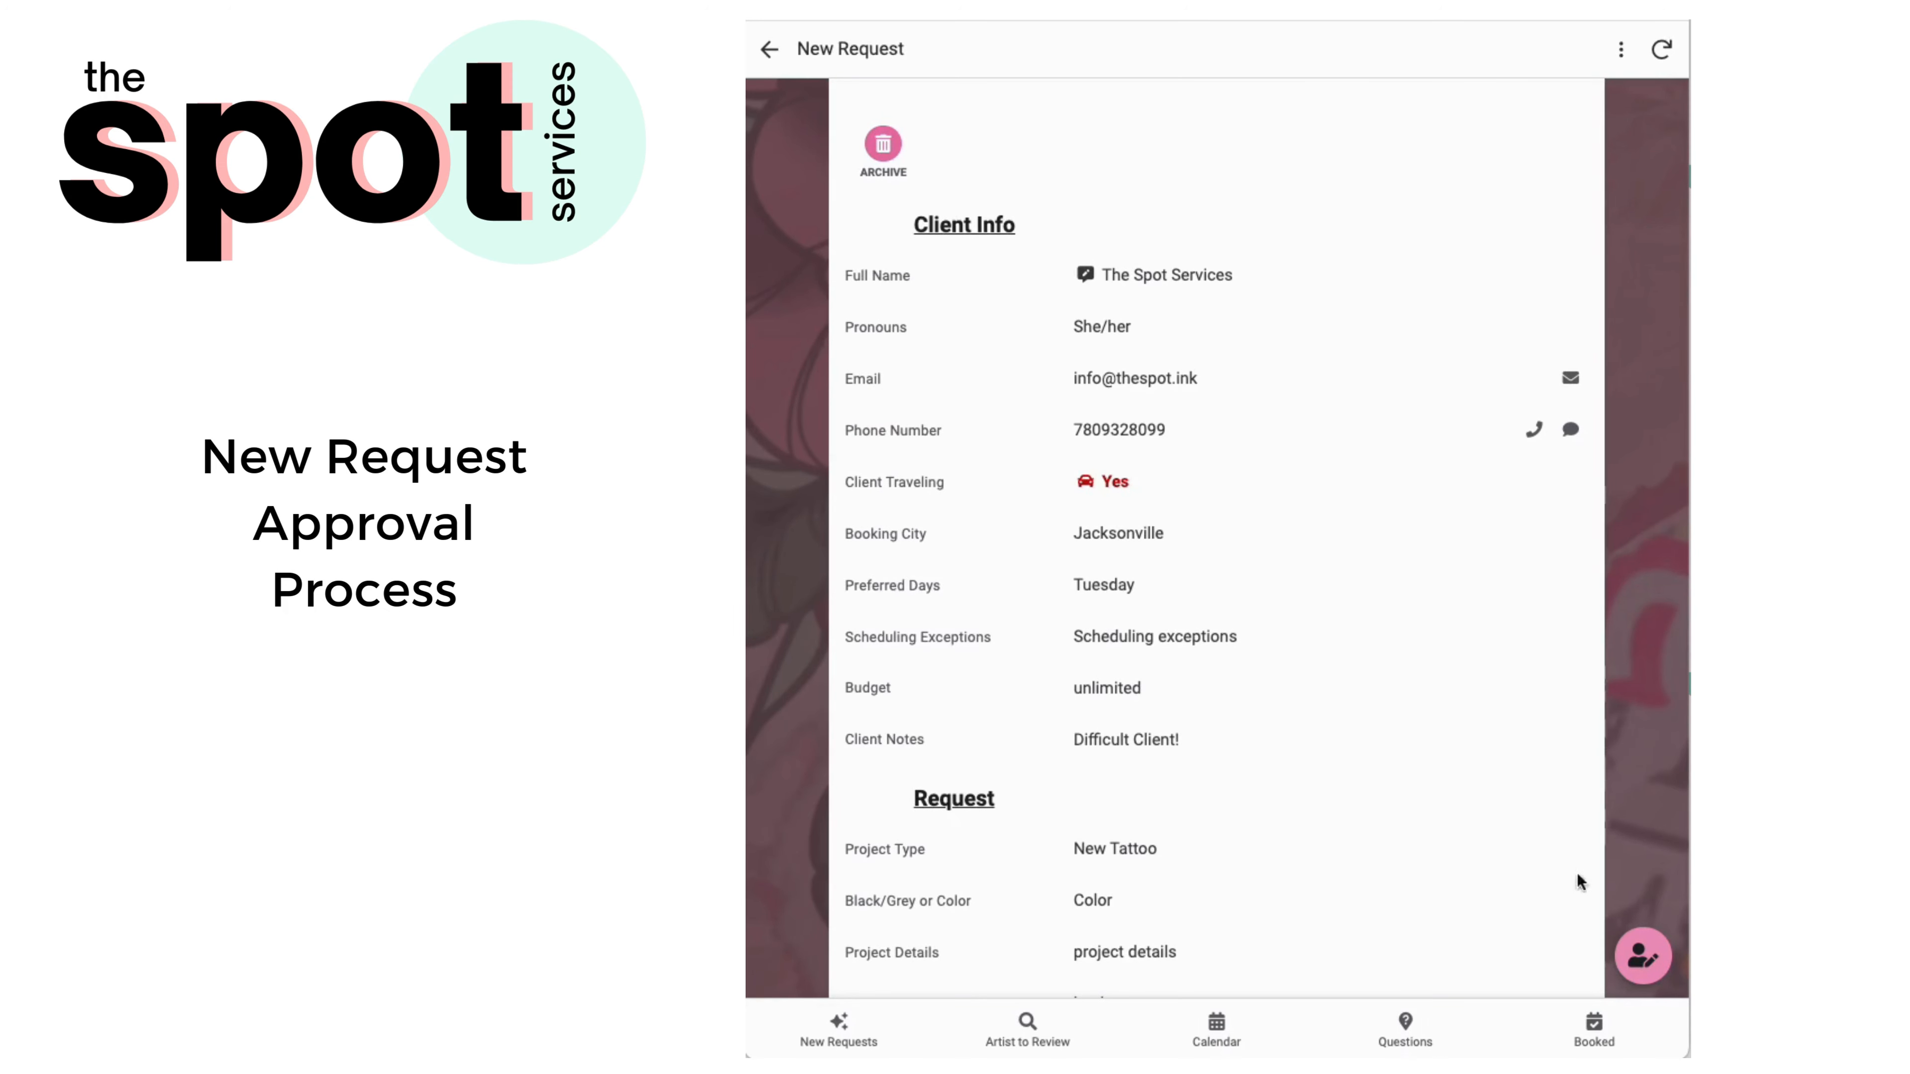
Open the approval form for this request, check its prefilled request fields, and go to the approval information.
{"action": "left_click", "coordinate": [1643, 957]}
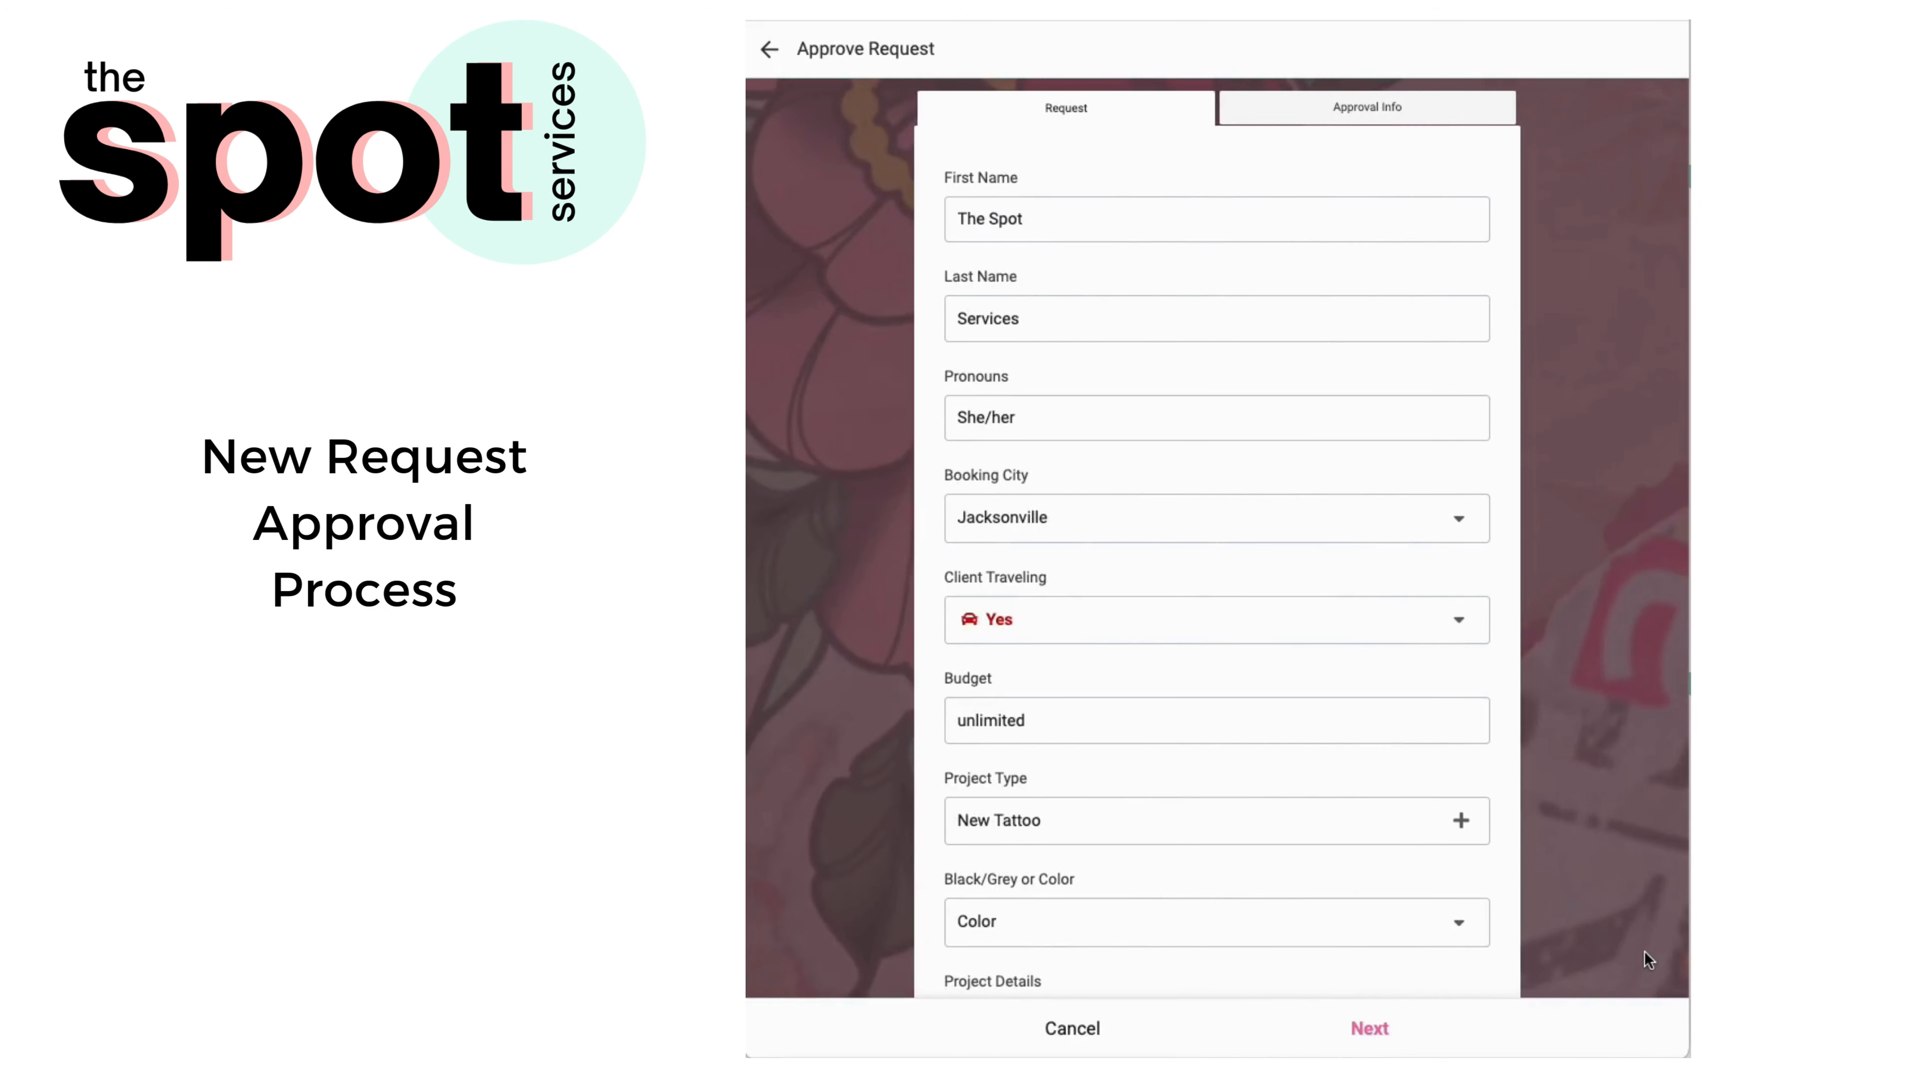
{"action": "scroll", "coordinate": [1206, 518], "scroll_direction": "down", "scroll_amount": 4}
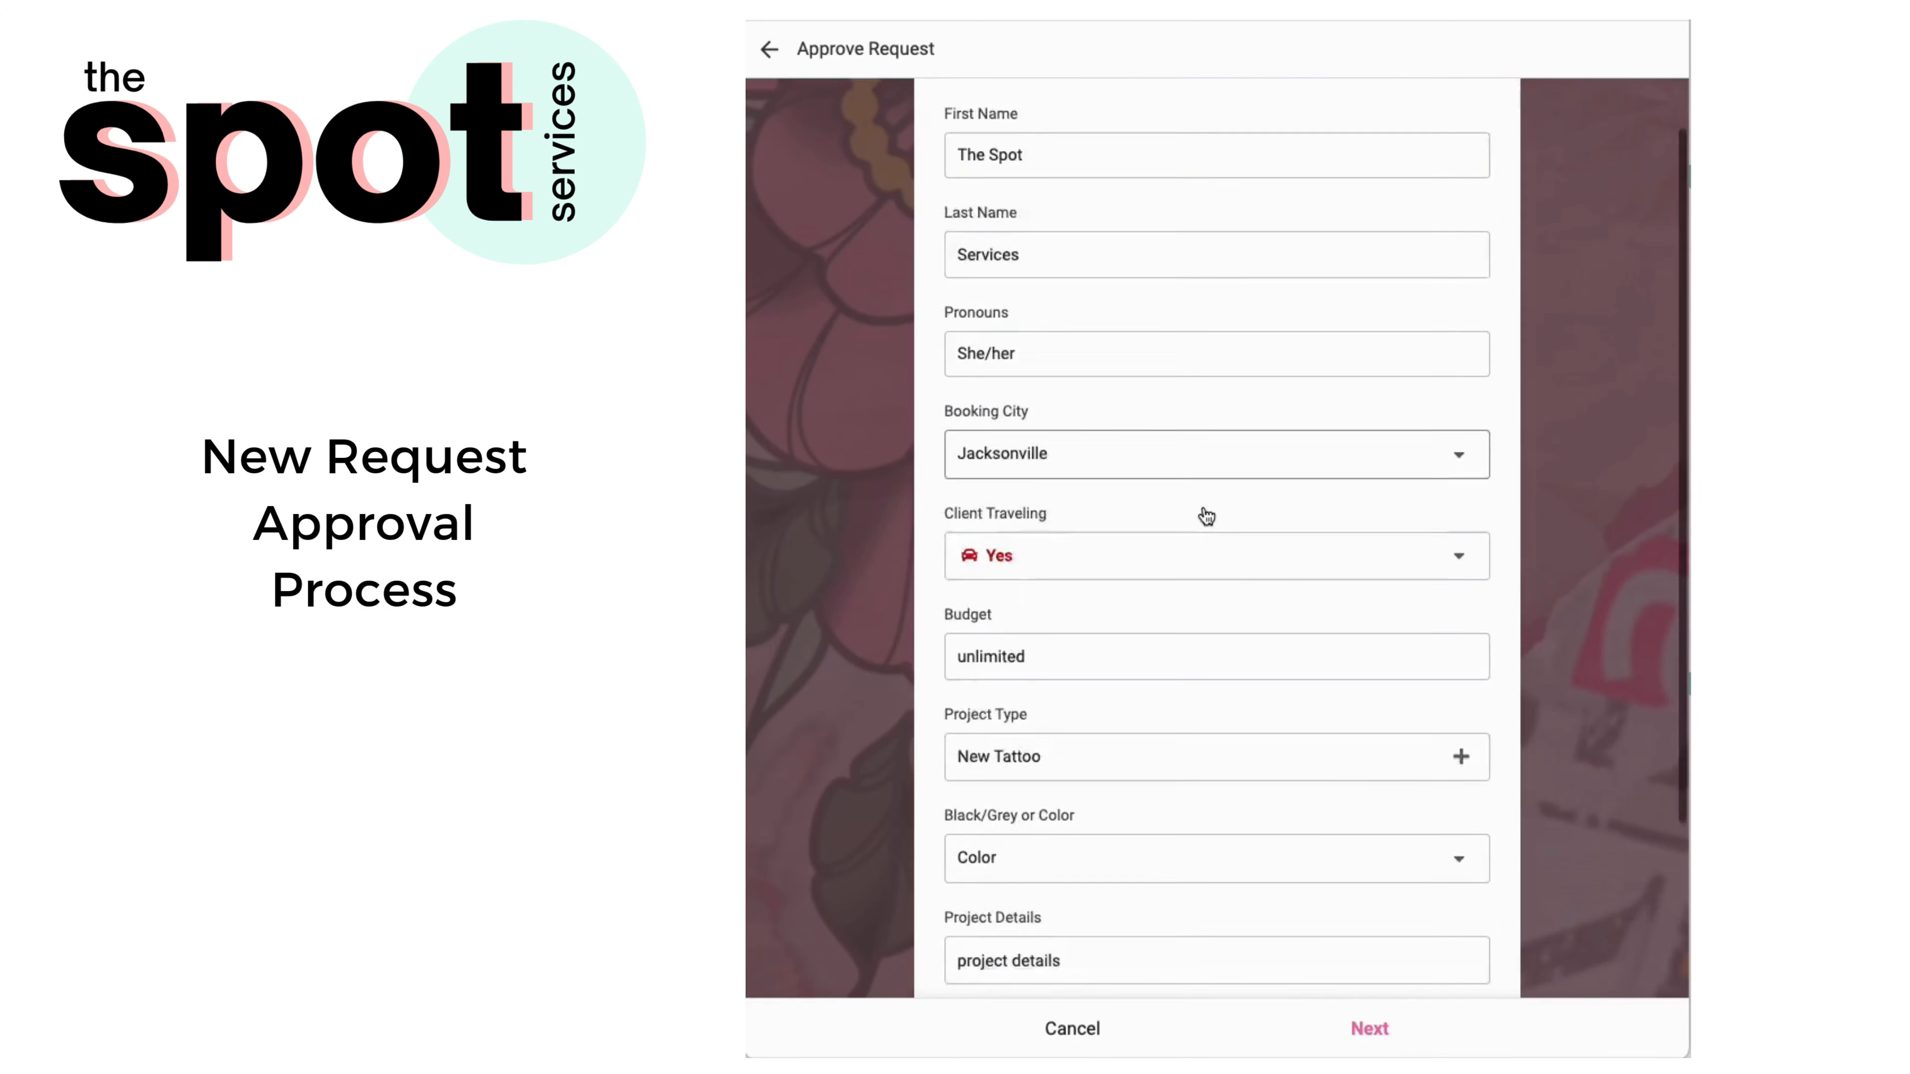
{"action": "scroll", "coordinate": [1206, 518], "scroll_direction": "up", "scroll_amount": 4}
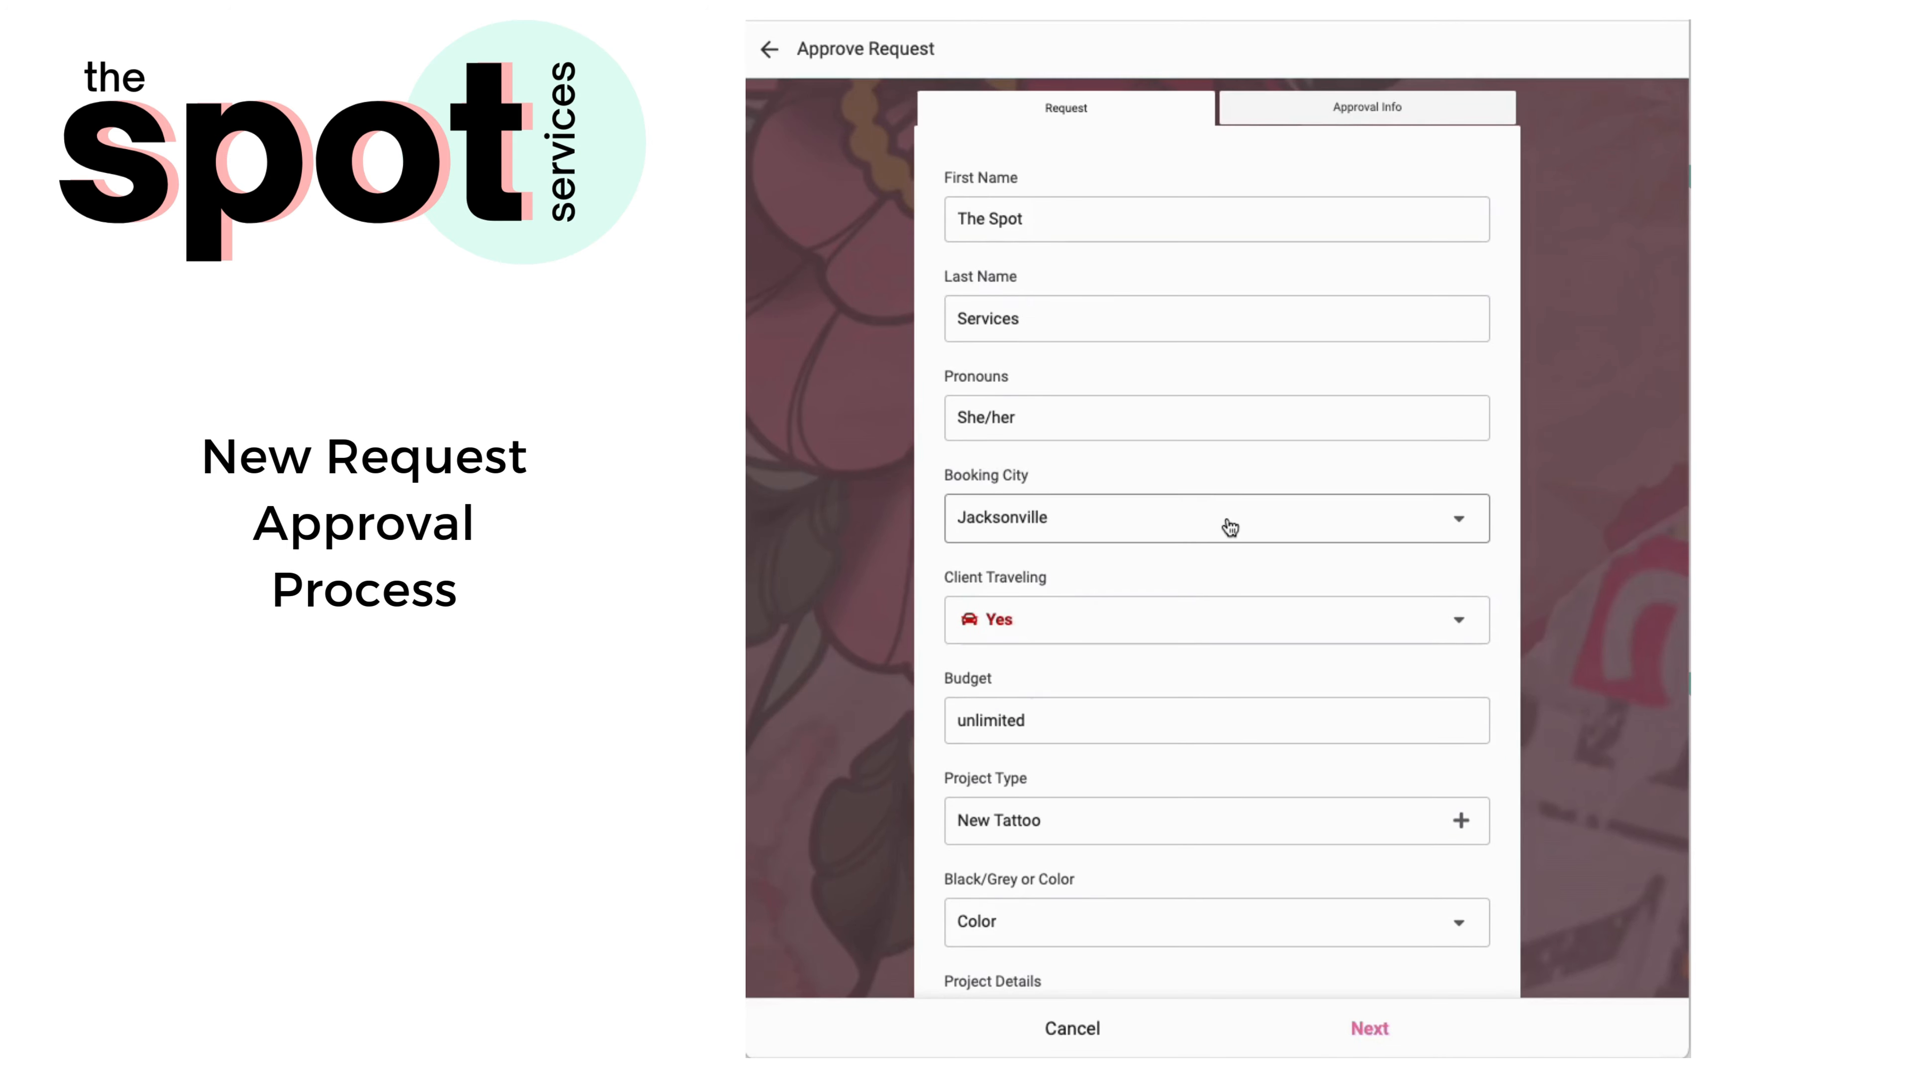
{"action": "scroll", "coordinate": [1228, 524], "scroll_direction": "down", "scroll_amount": 4}
{"action": "scroll", "coordinate": [1229, 526], "scroll_direction": "up", "scroll_amount": 4}
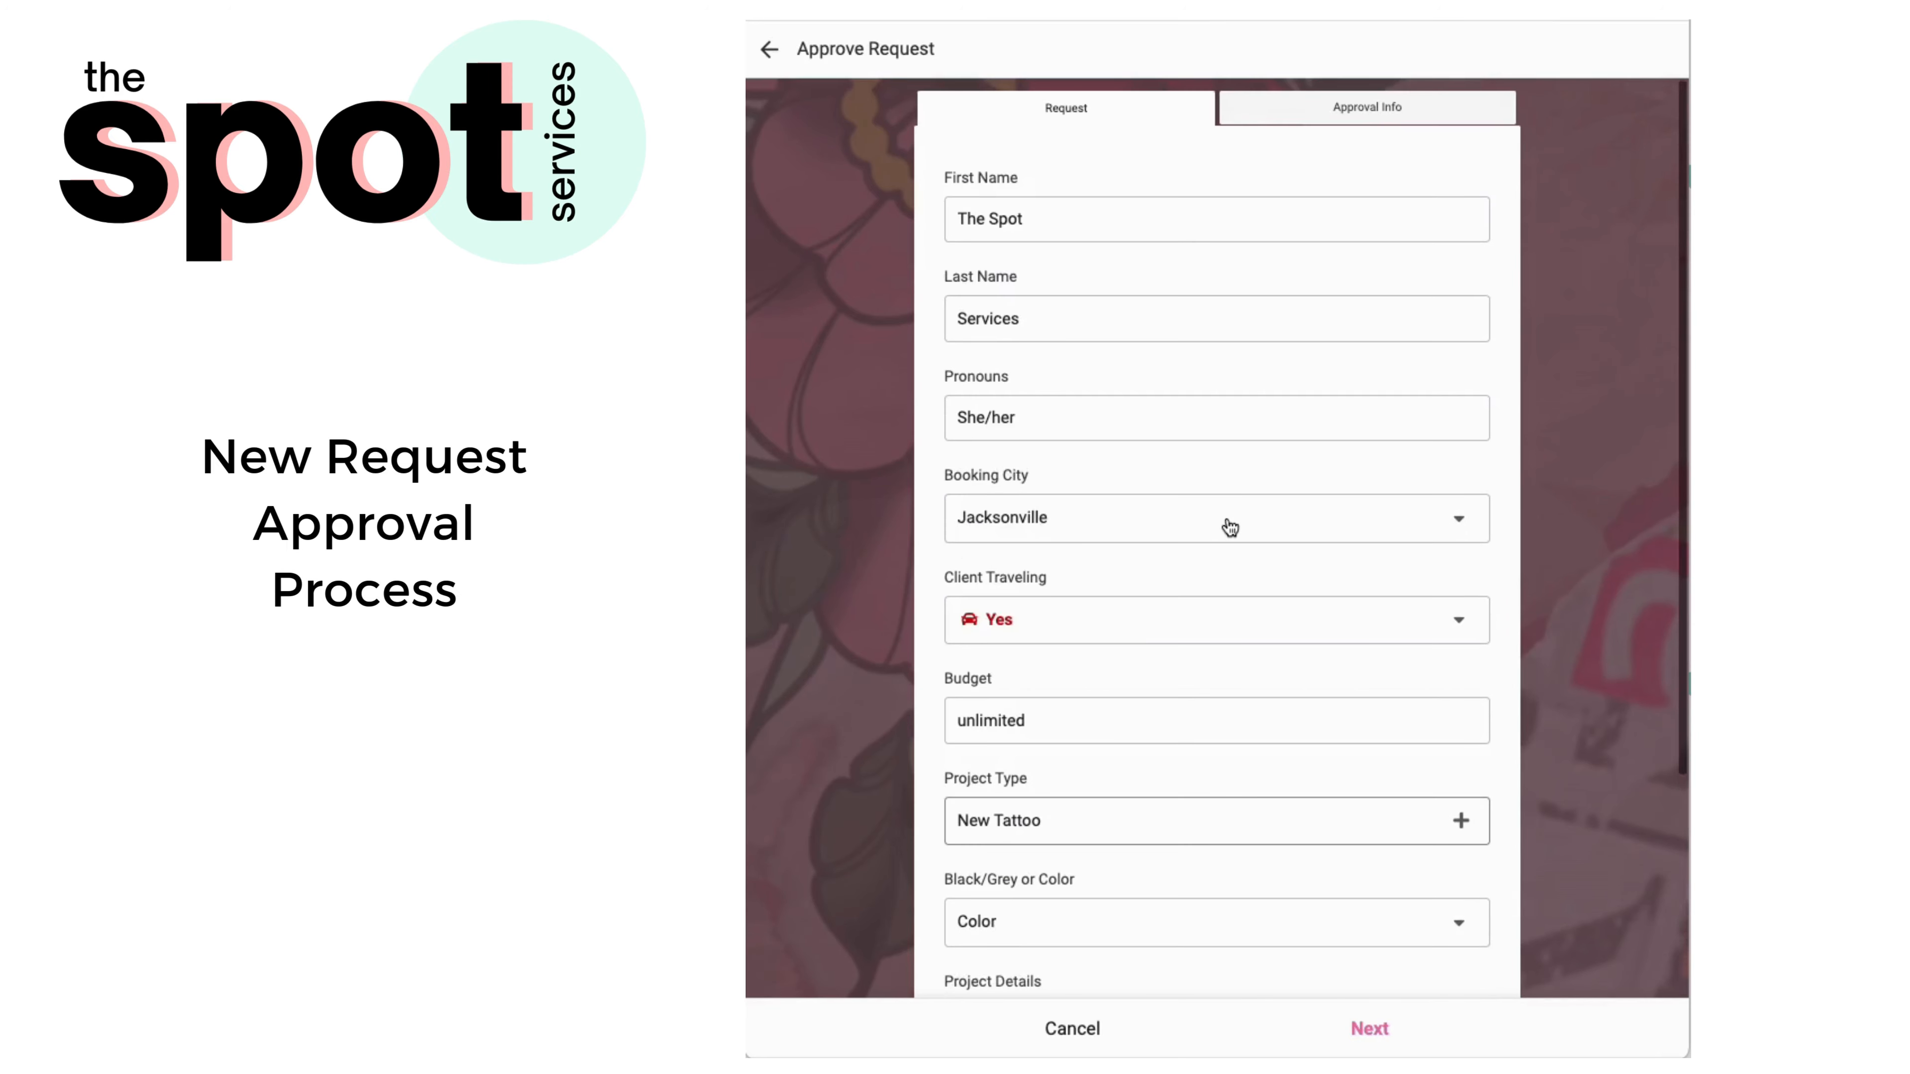
{"action": "left_click", "coordinate": [1310, 119]}
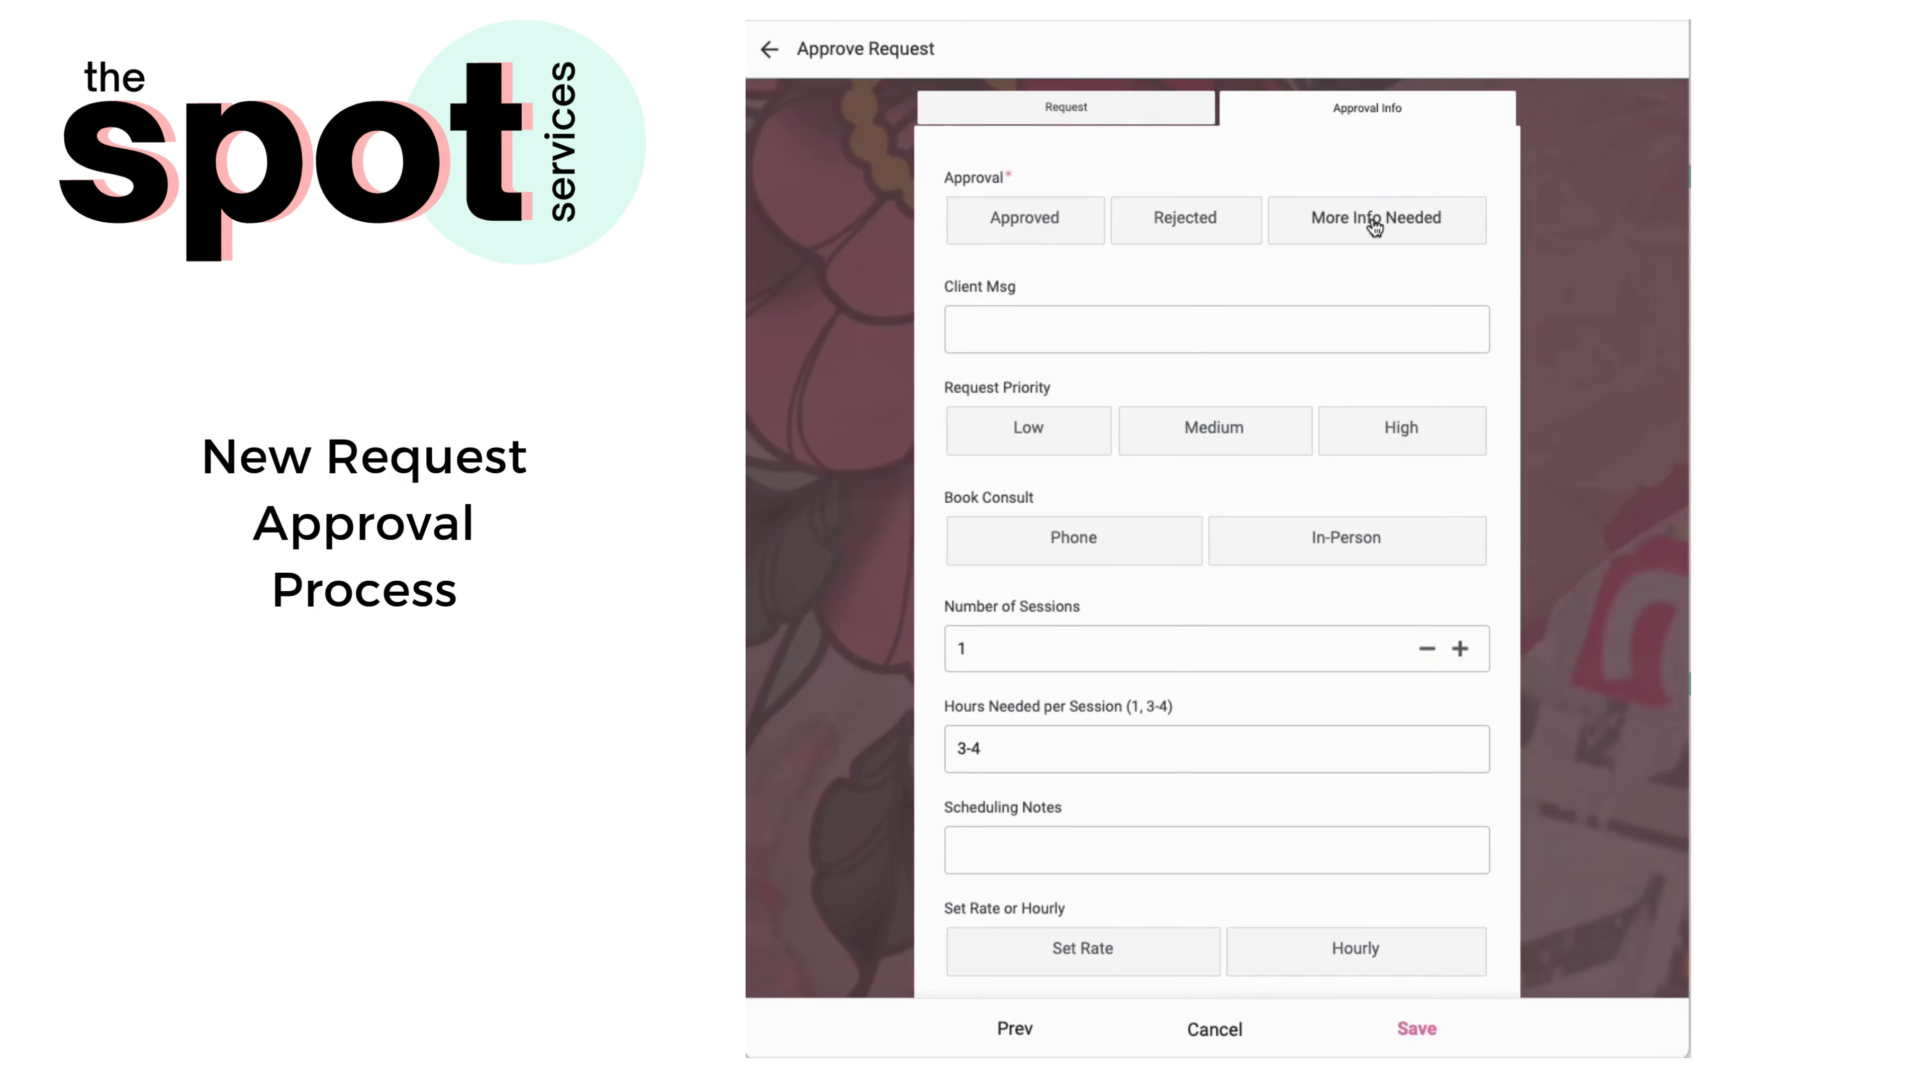
Try the Rejected and More Info Needed choices in the approval information and set the approval to Approved.
{"action": "left_click", "coordinate": [1014, 224]}
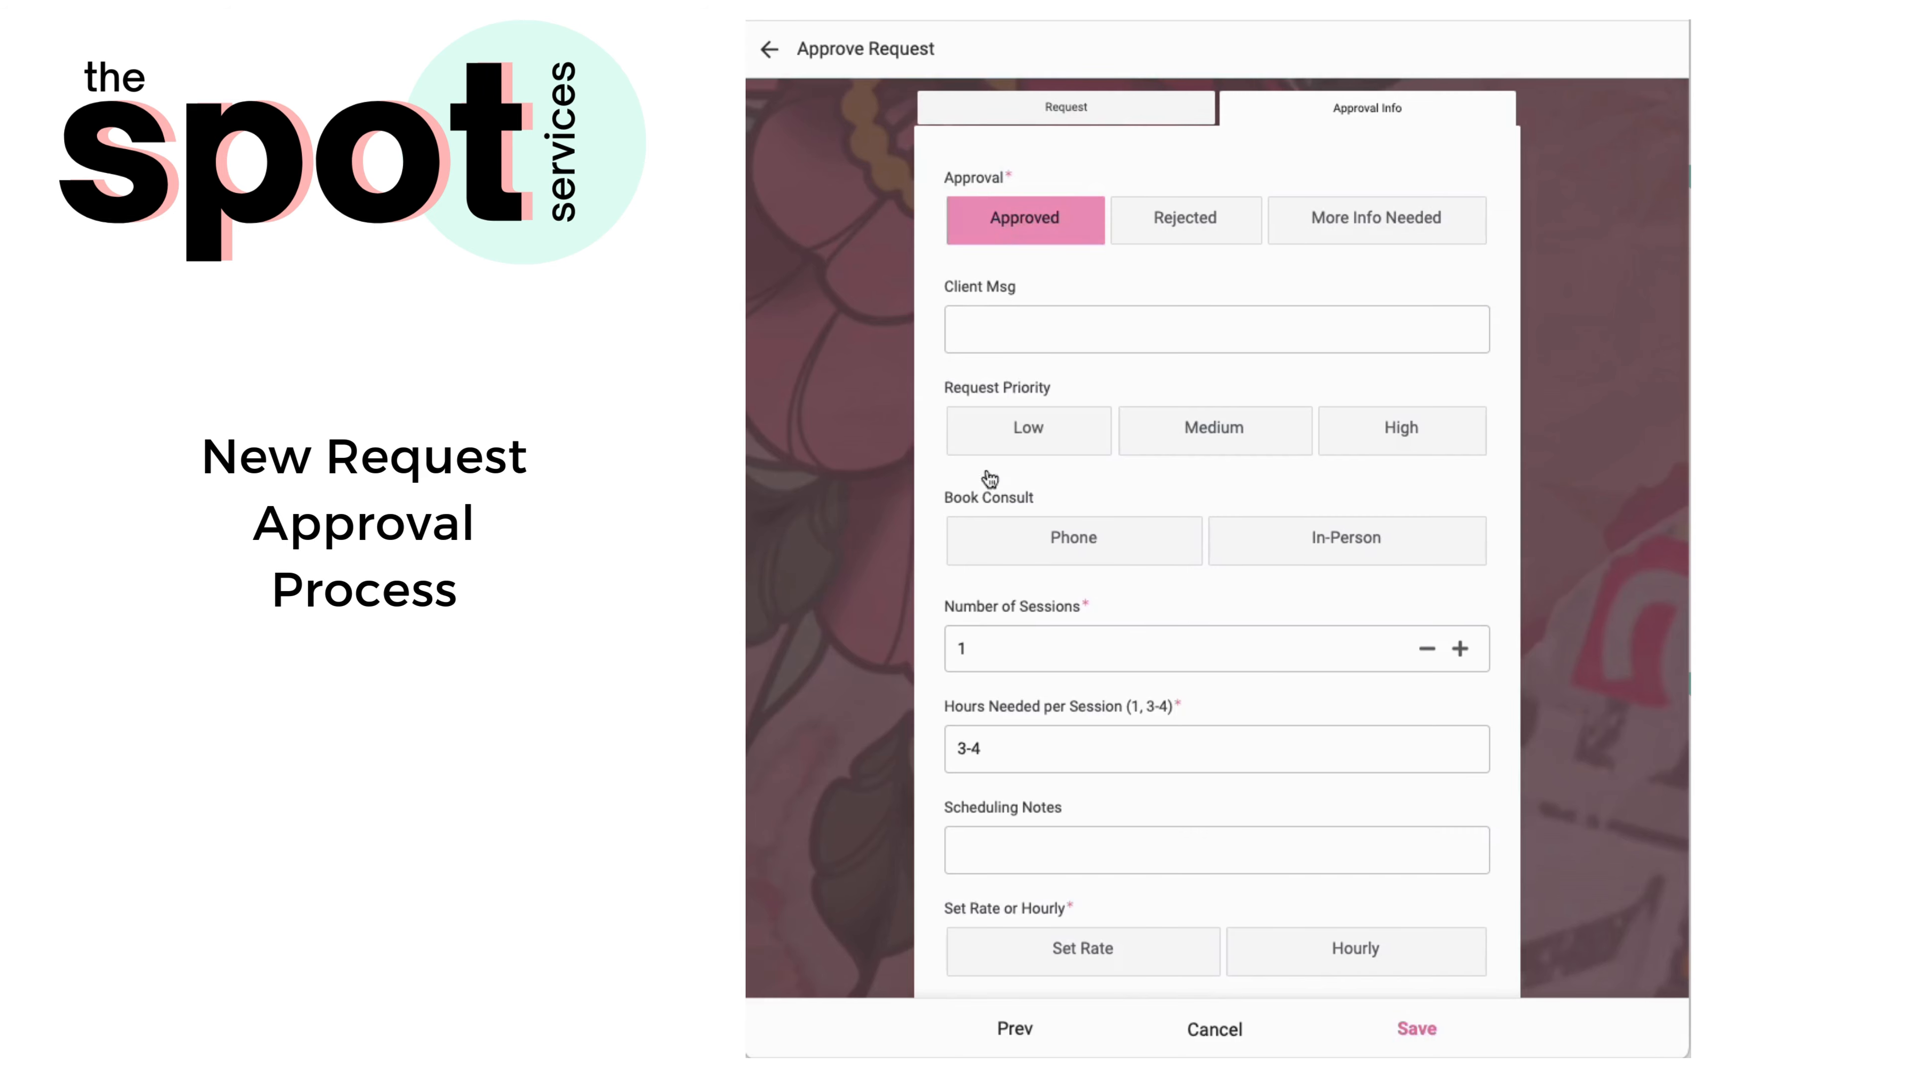
{"action": "scroll", "coordinate": [1131, 679], "scroll_direction": "down", "scroll_amount": 3}
{"action": "scroll", "coordinate": [1179, 572], "scroll_direction": "down", "scroll_amount": 3}
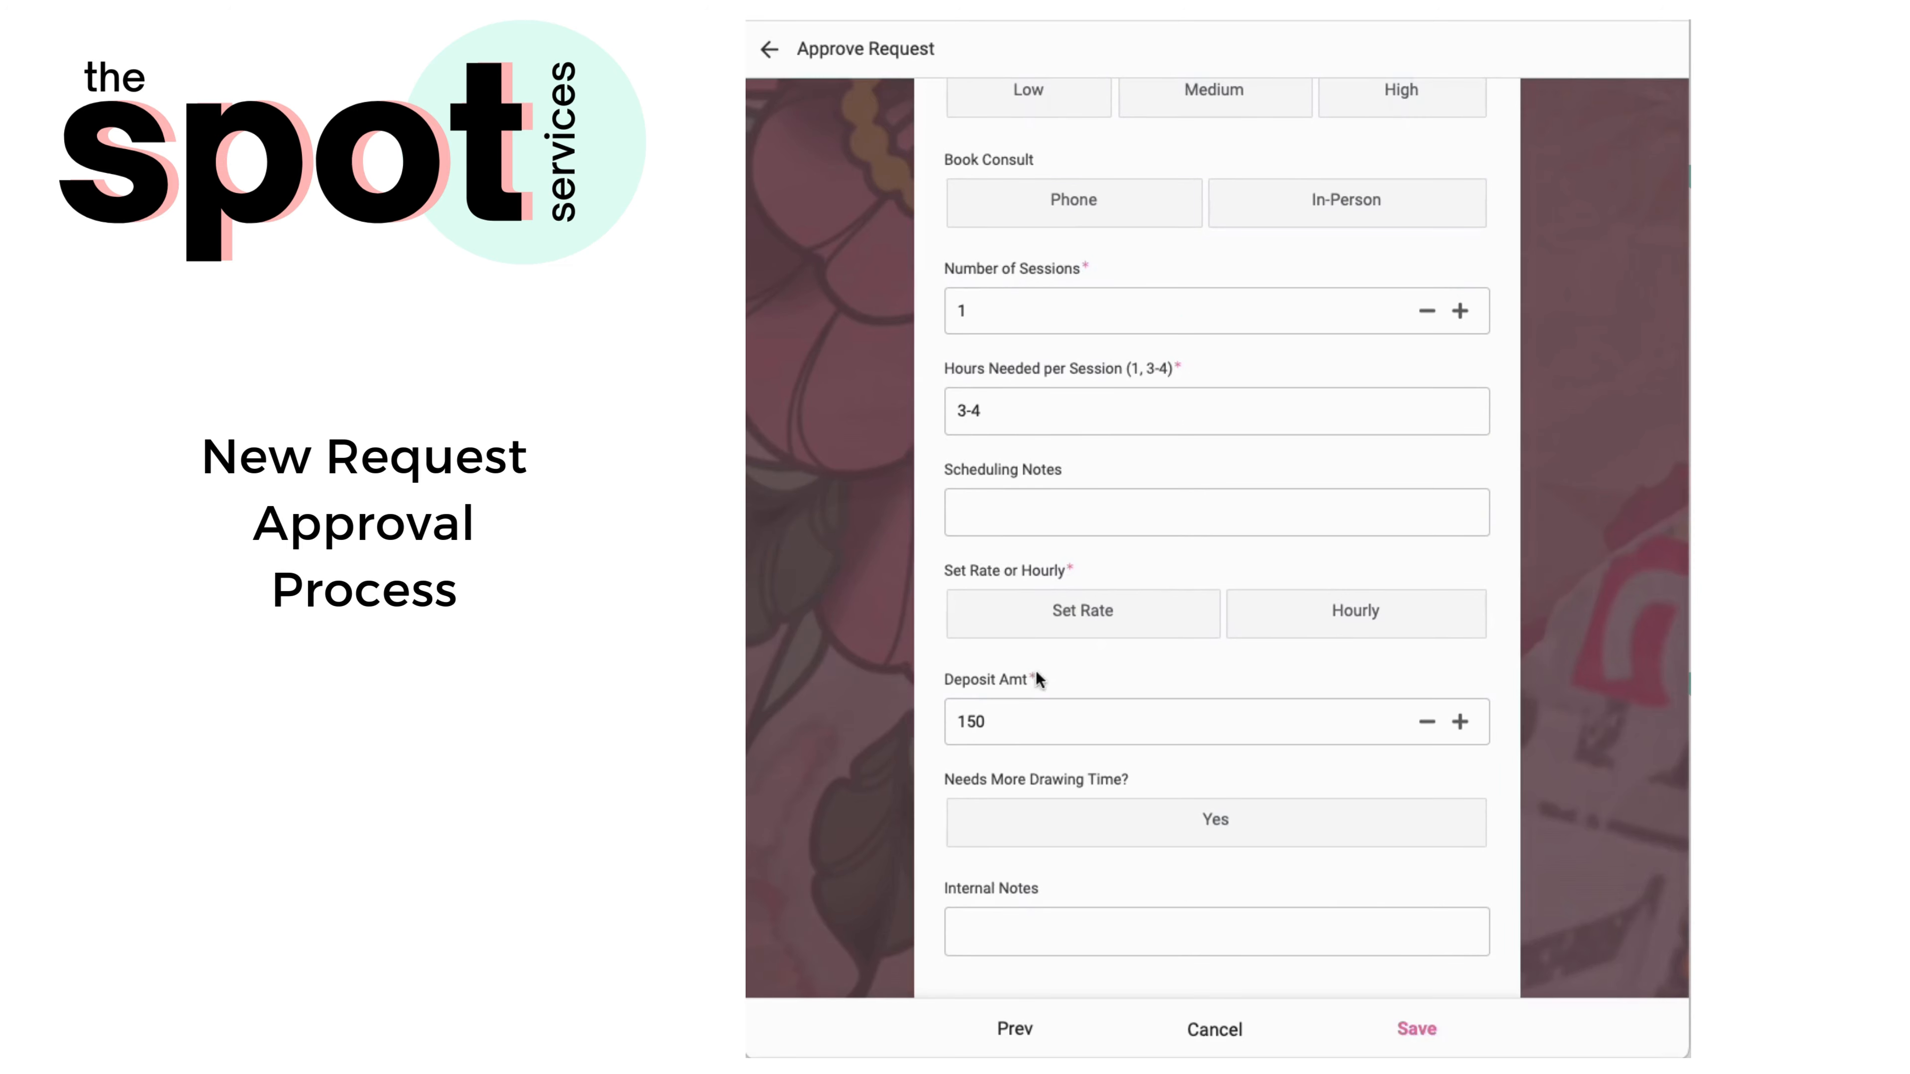
{"action": "scroll", "coordinate": [1072, 568], "scroll_direction": "up", "scroll_amount": 6}
{"action": "left_click", "coordinate": [1224, 213]}
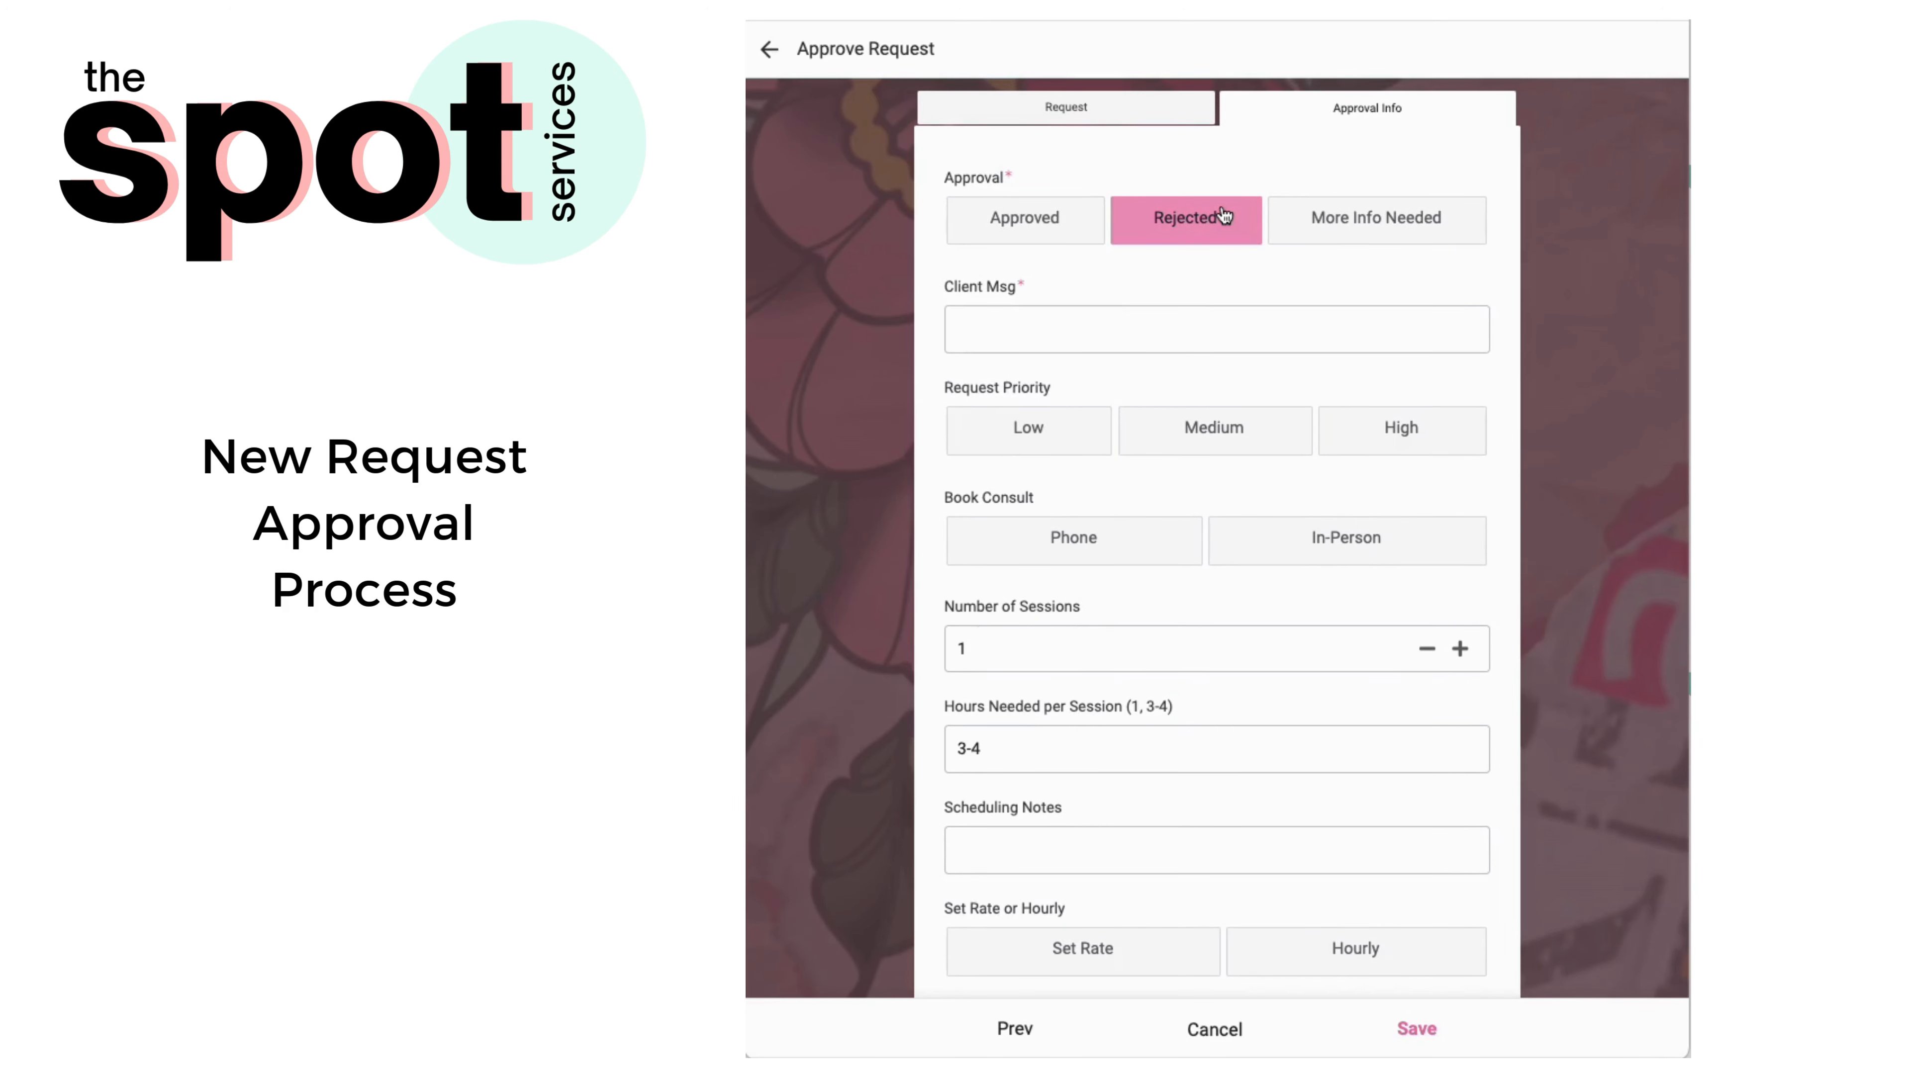
{"action": "left_click", "coordinate": [1395, 240]}
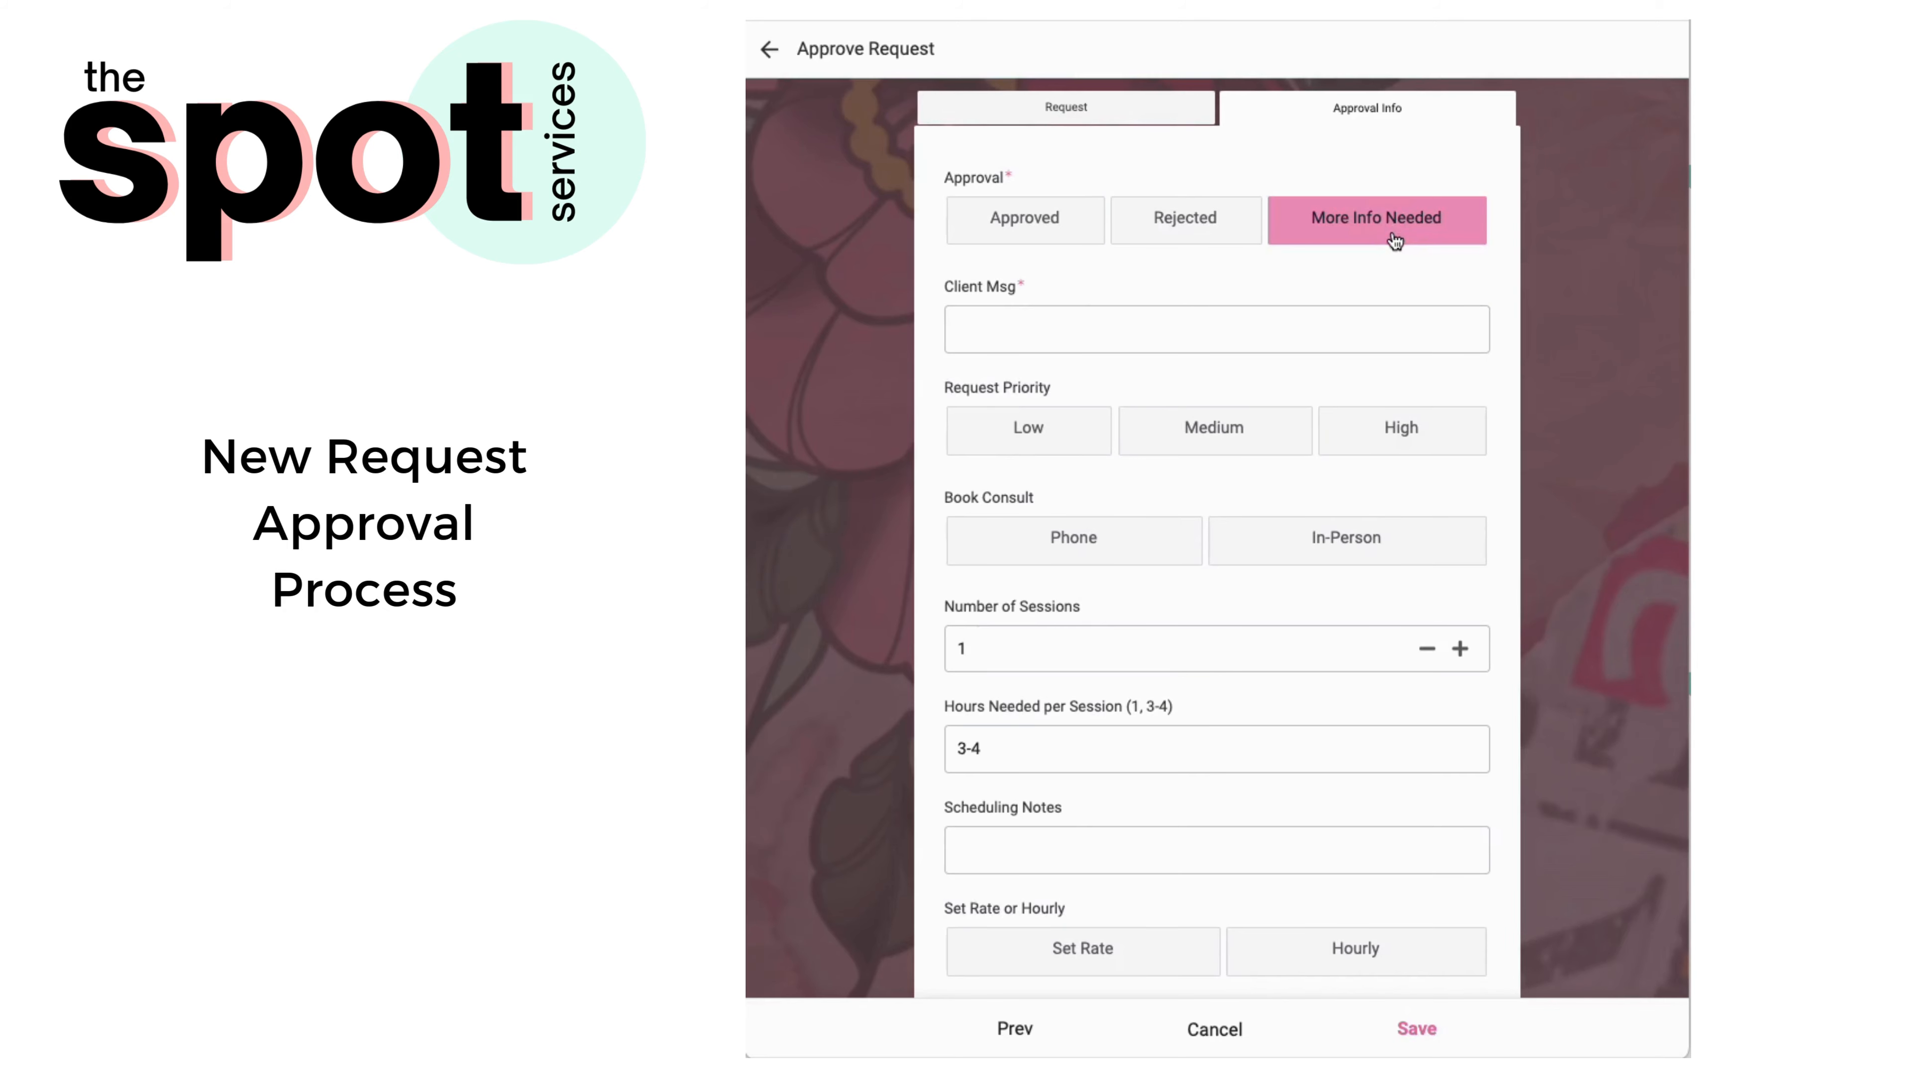
{"action": "left_click", "coordinate": [989, 221]}
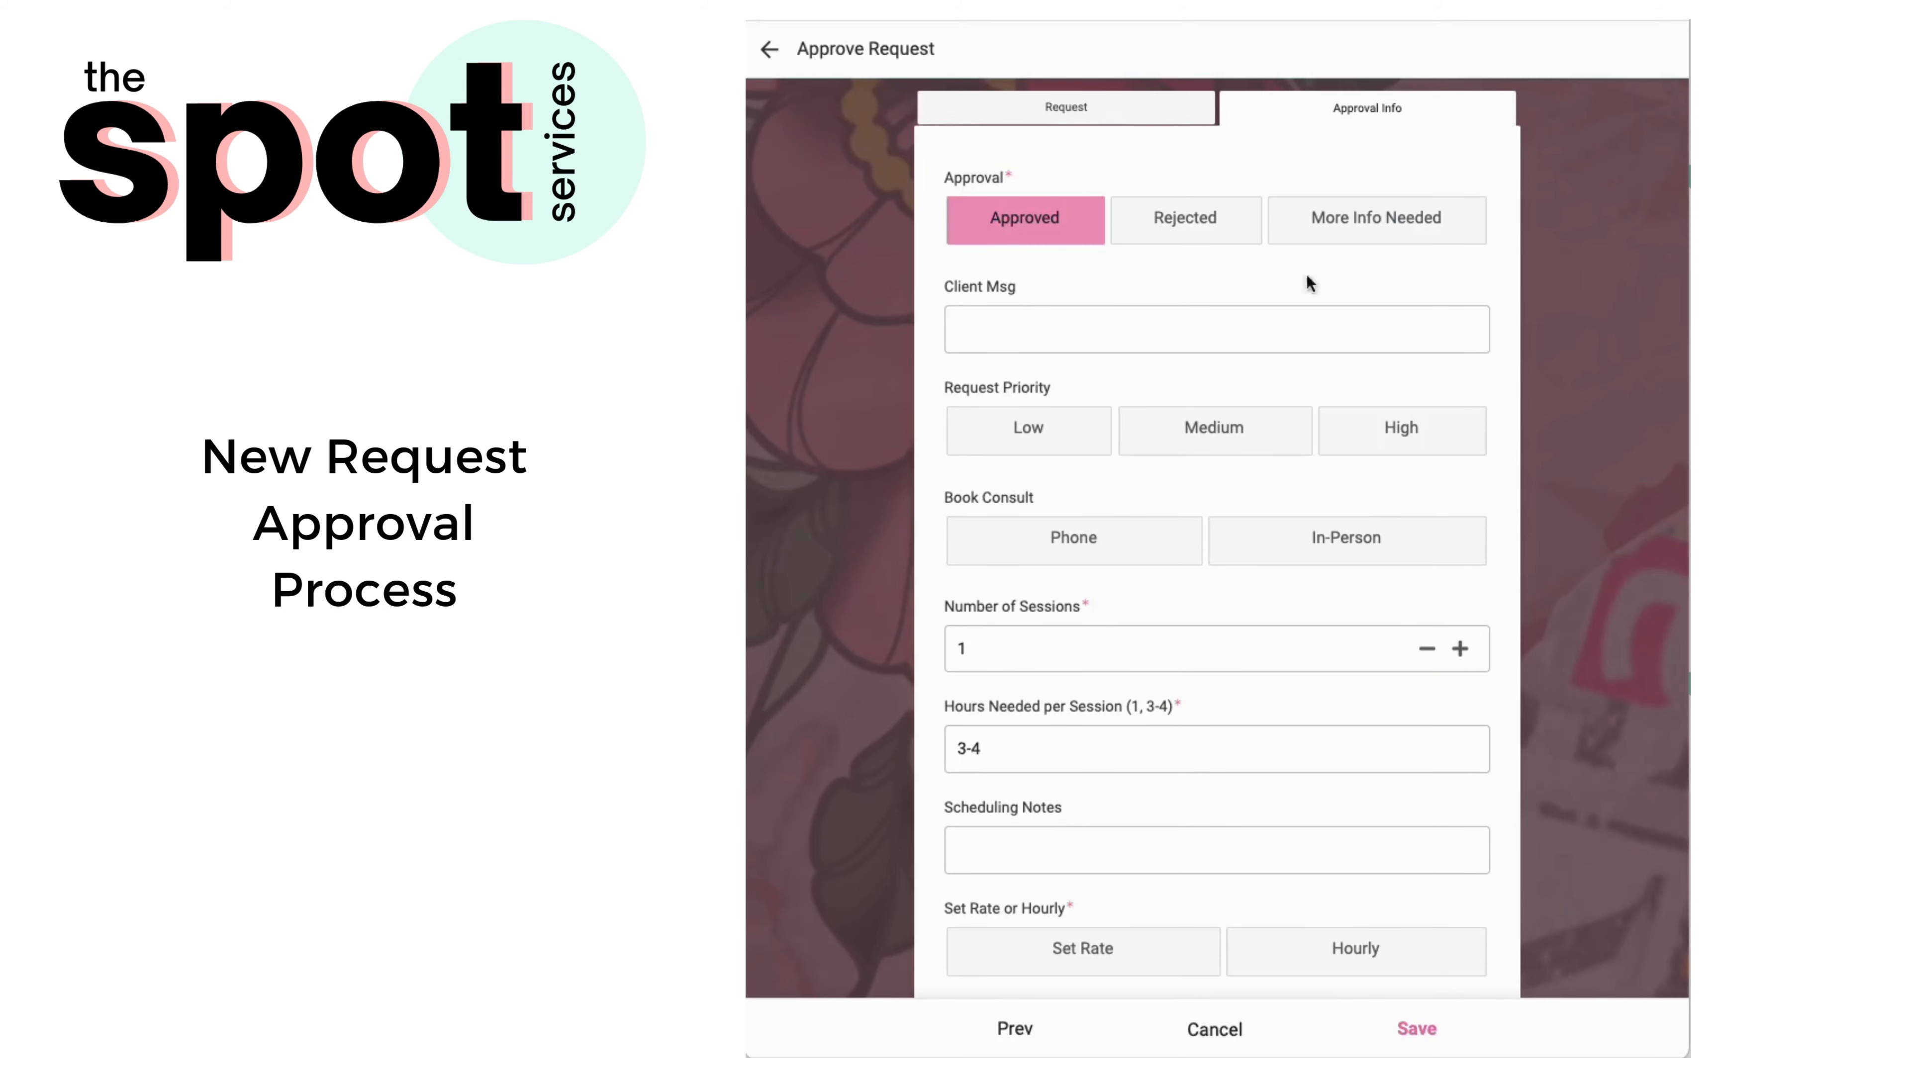
Enter the client message "Please send a straight on photo of your arm.".
{"action": "left_click", "coordinate": [1413, 314]}
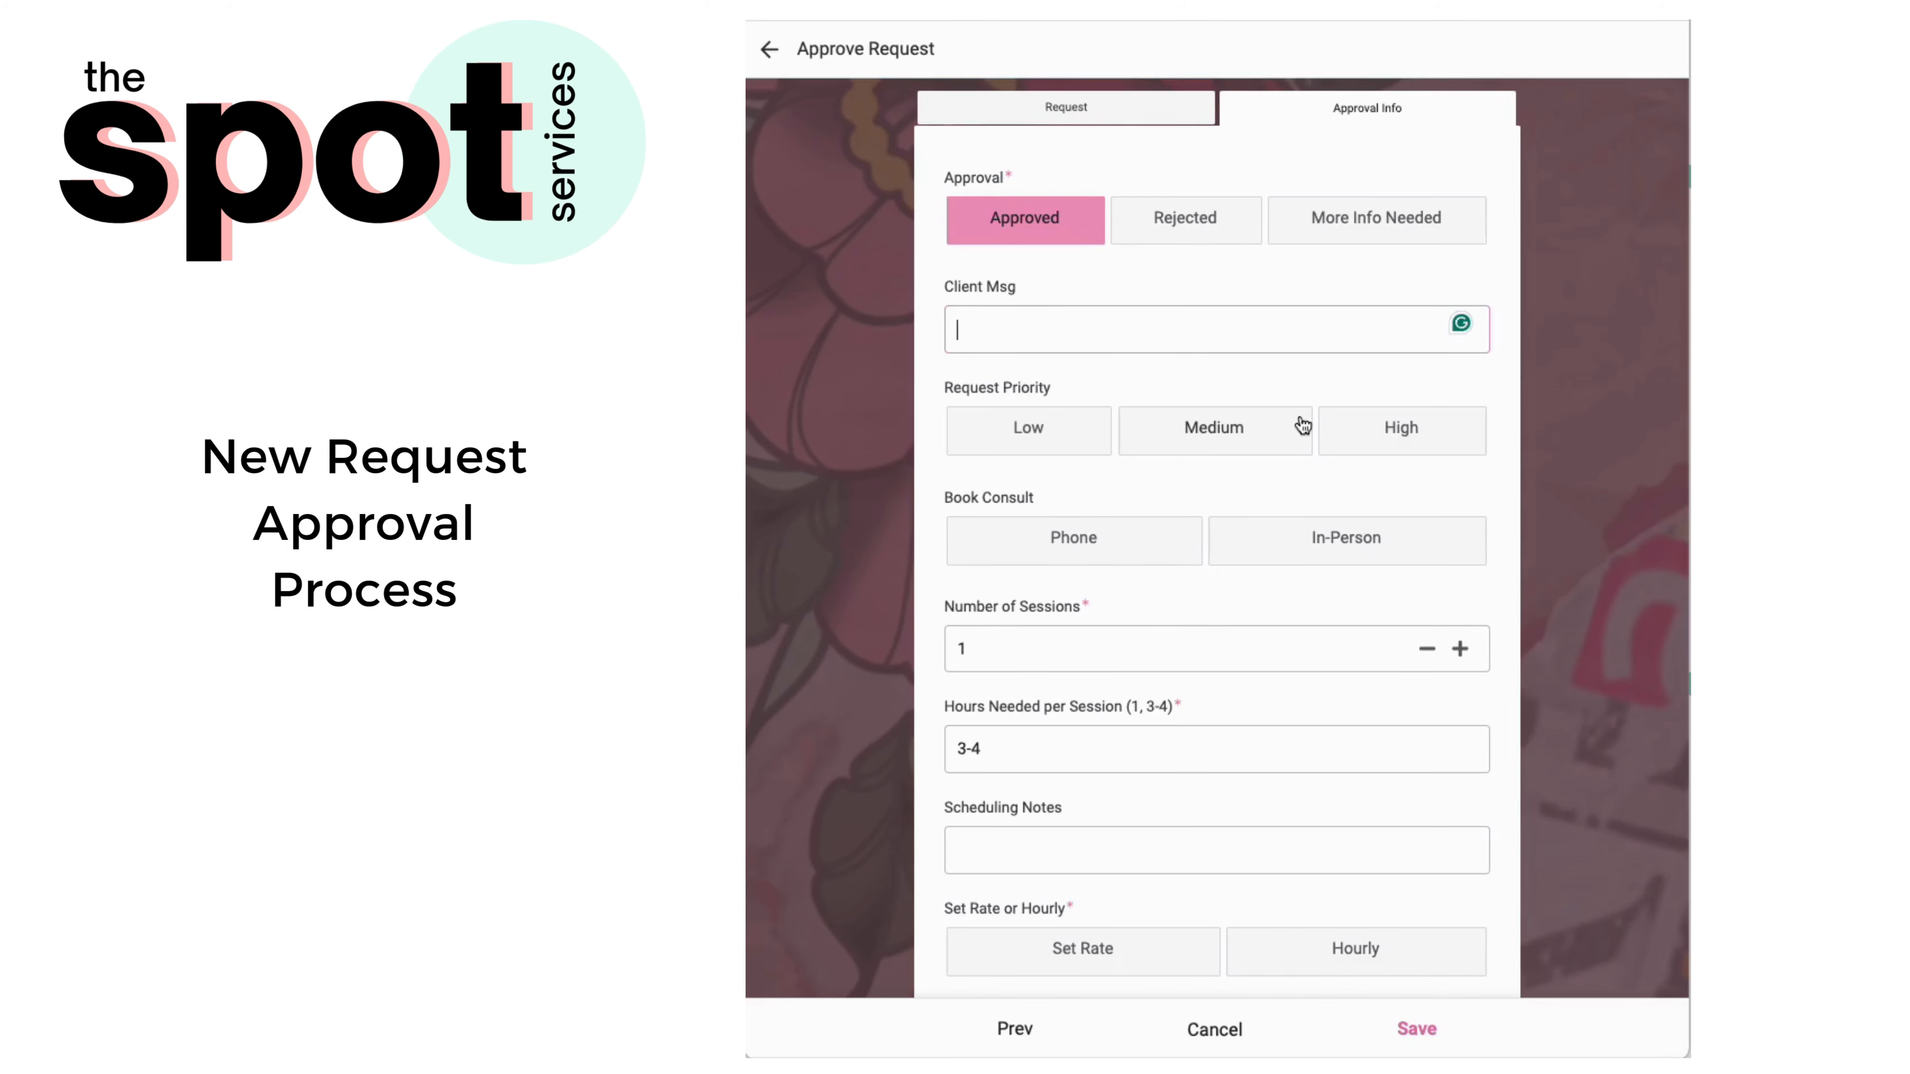
{"action": "type", "text": "Please send a "}
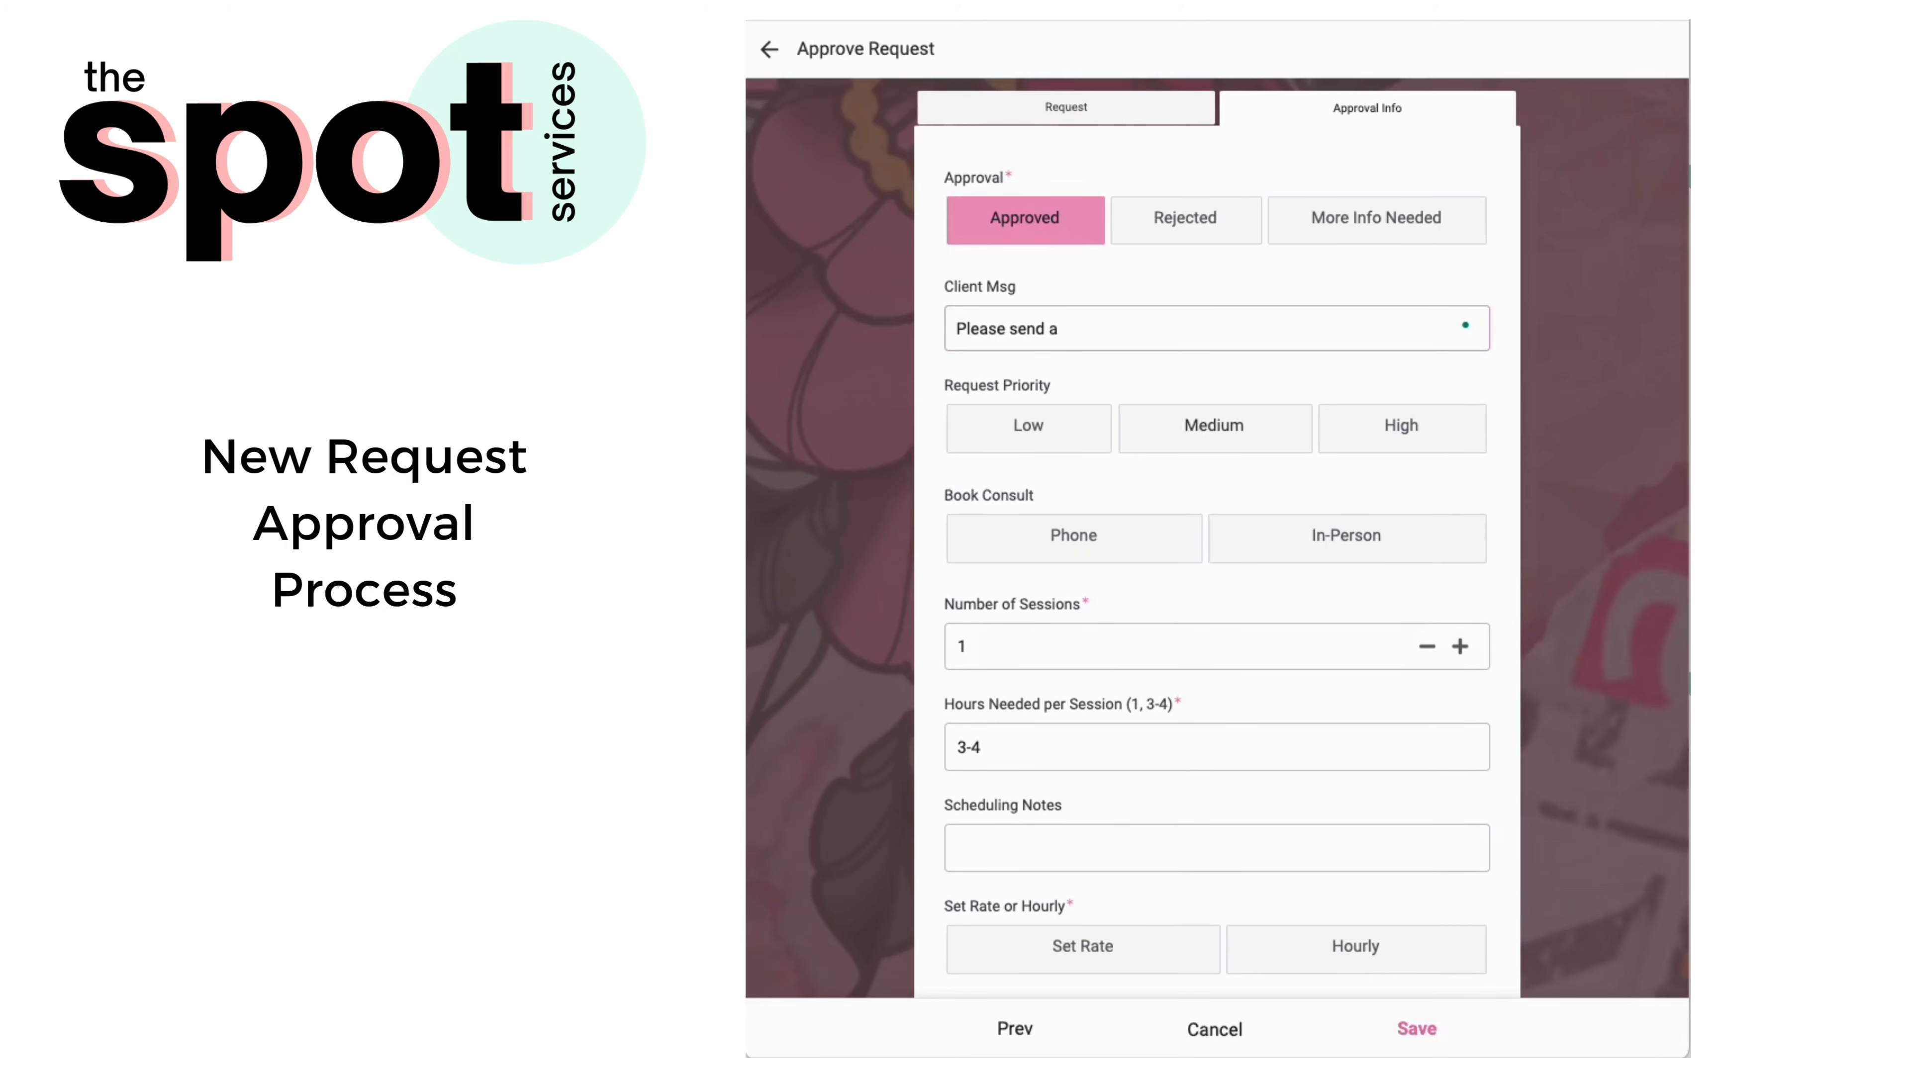
{"action": "type", "text": "straight on photo of your "}
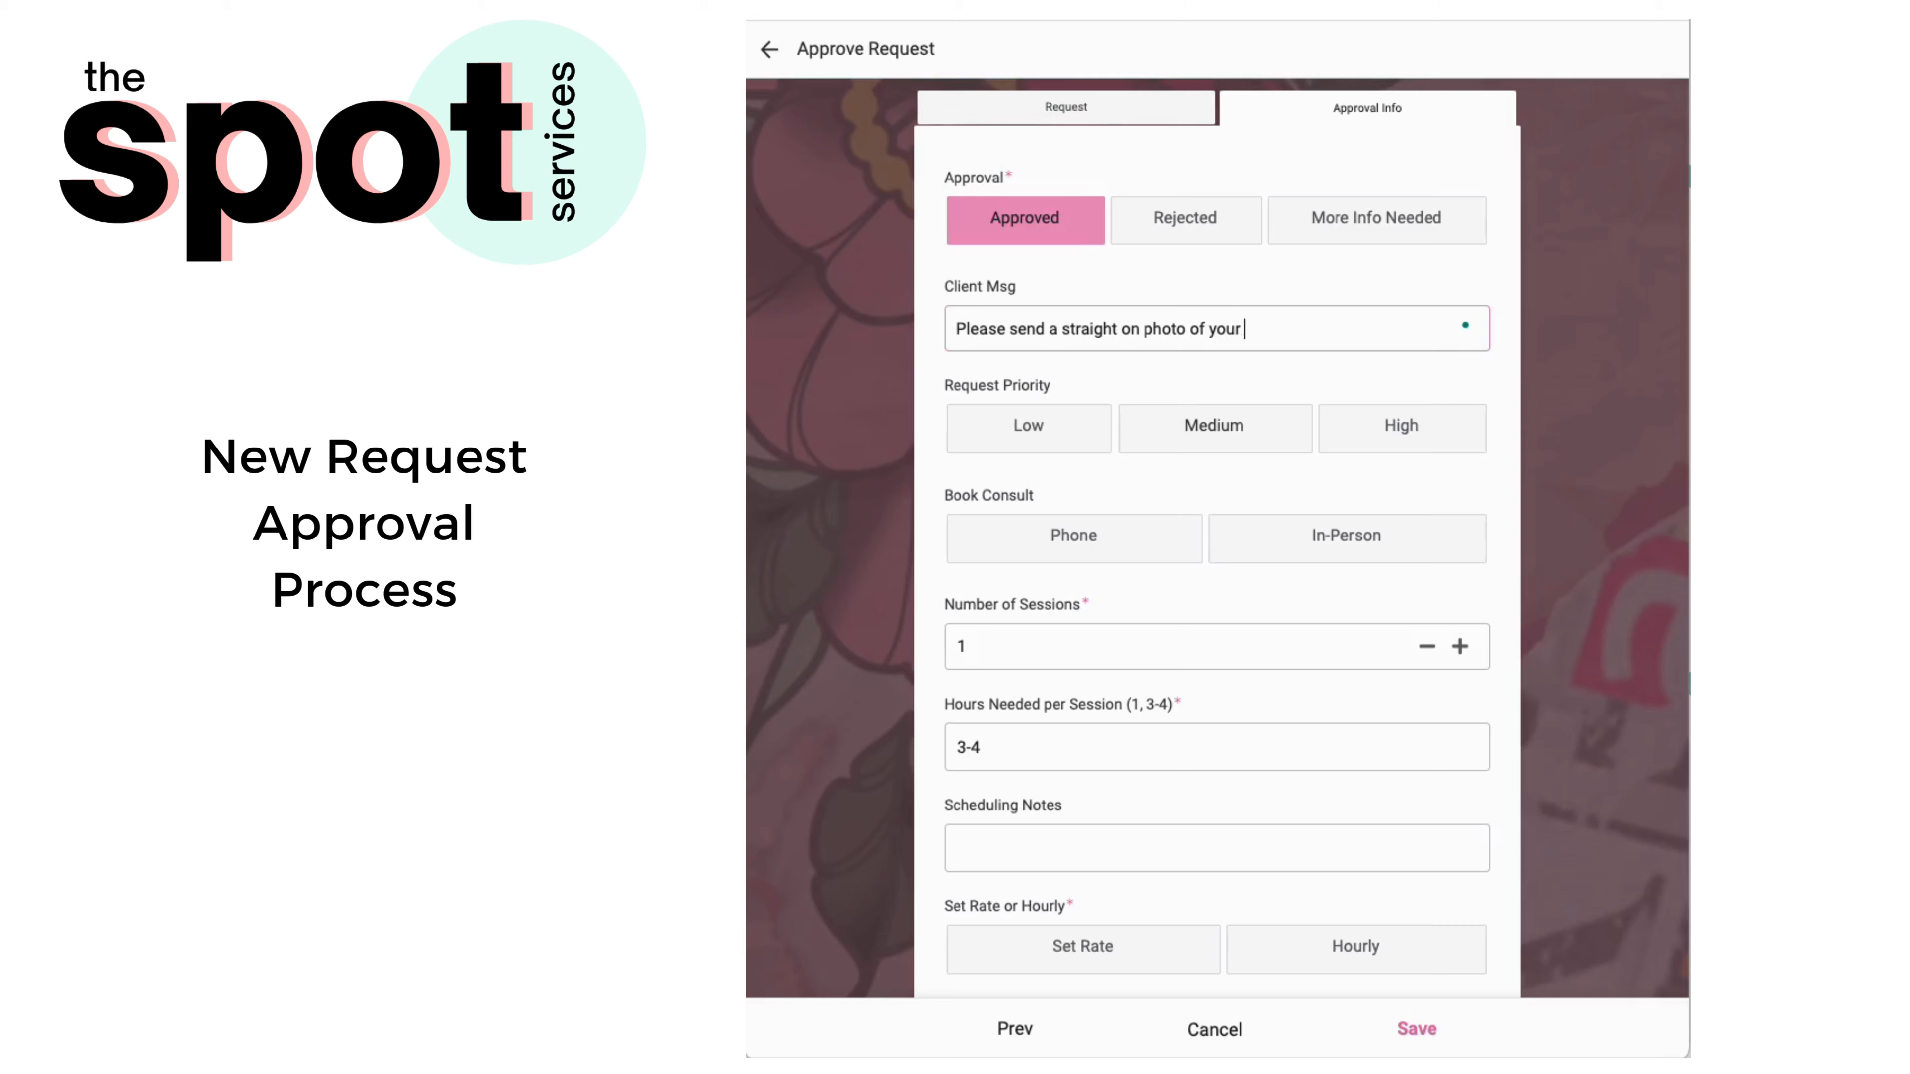
{"action": "type", "text": "arm."}
{"action": "left_click", "coordinate": [958, 329]}
{"action": "type", "text": "Hi "}
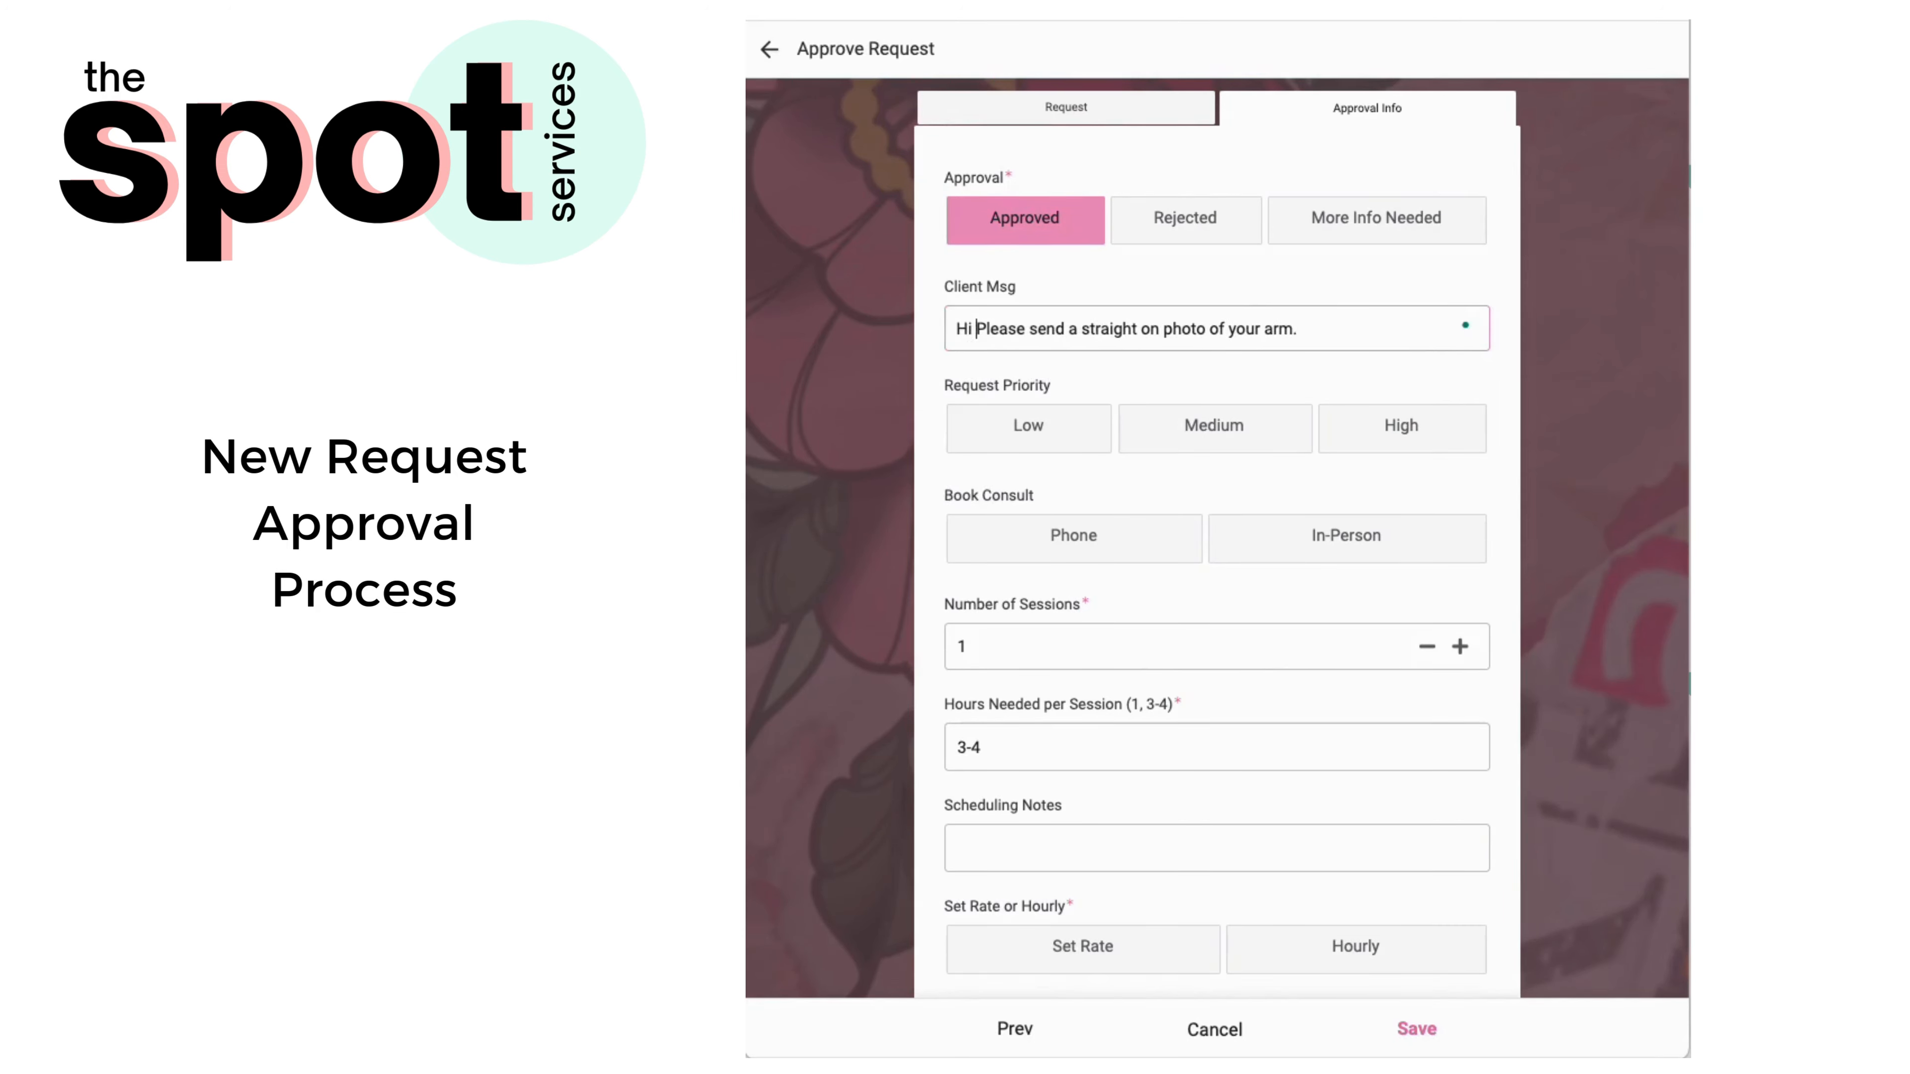
{"action": "type", "text": "client,"}
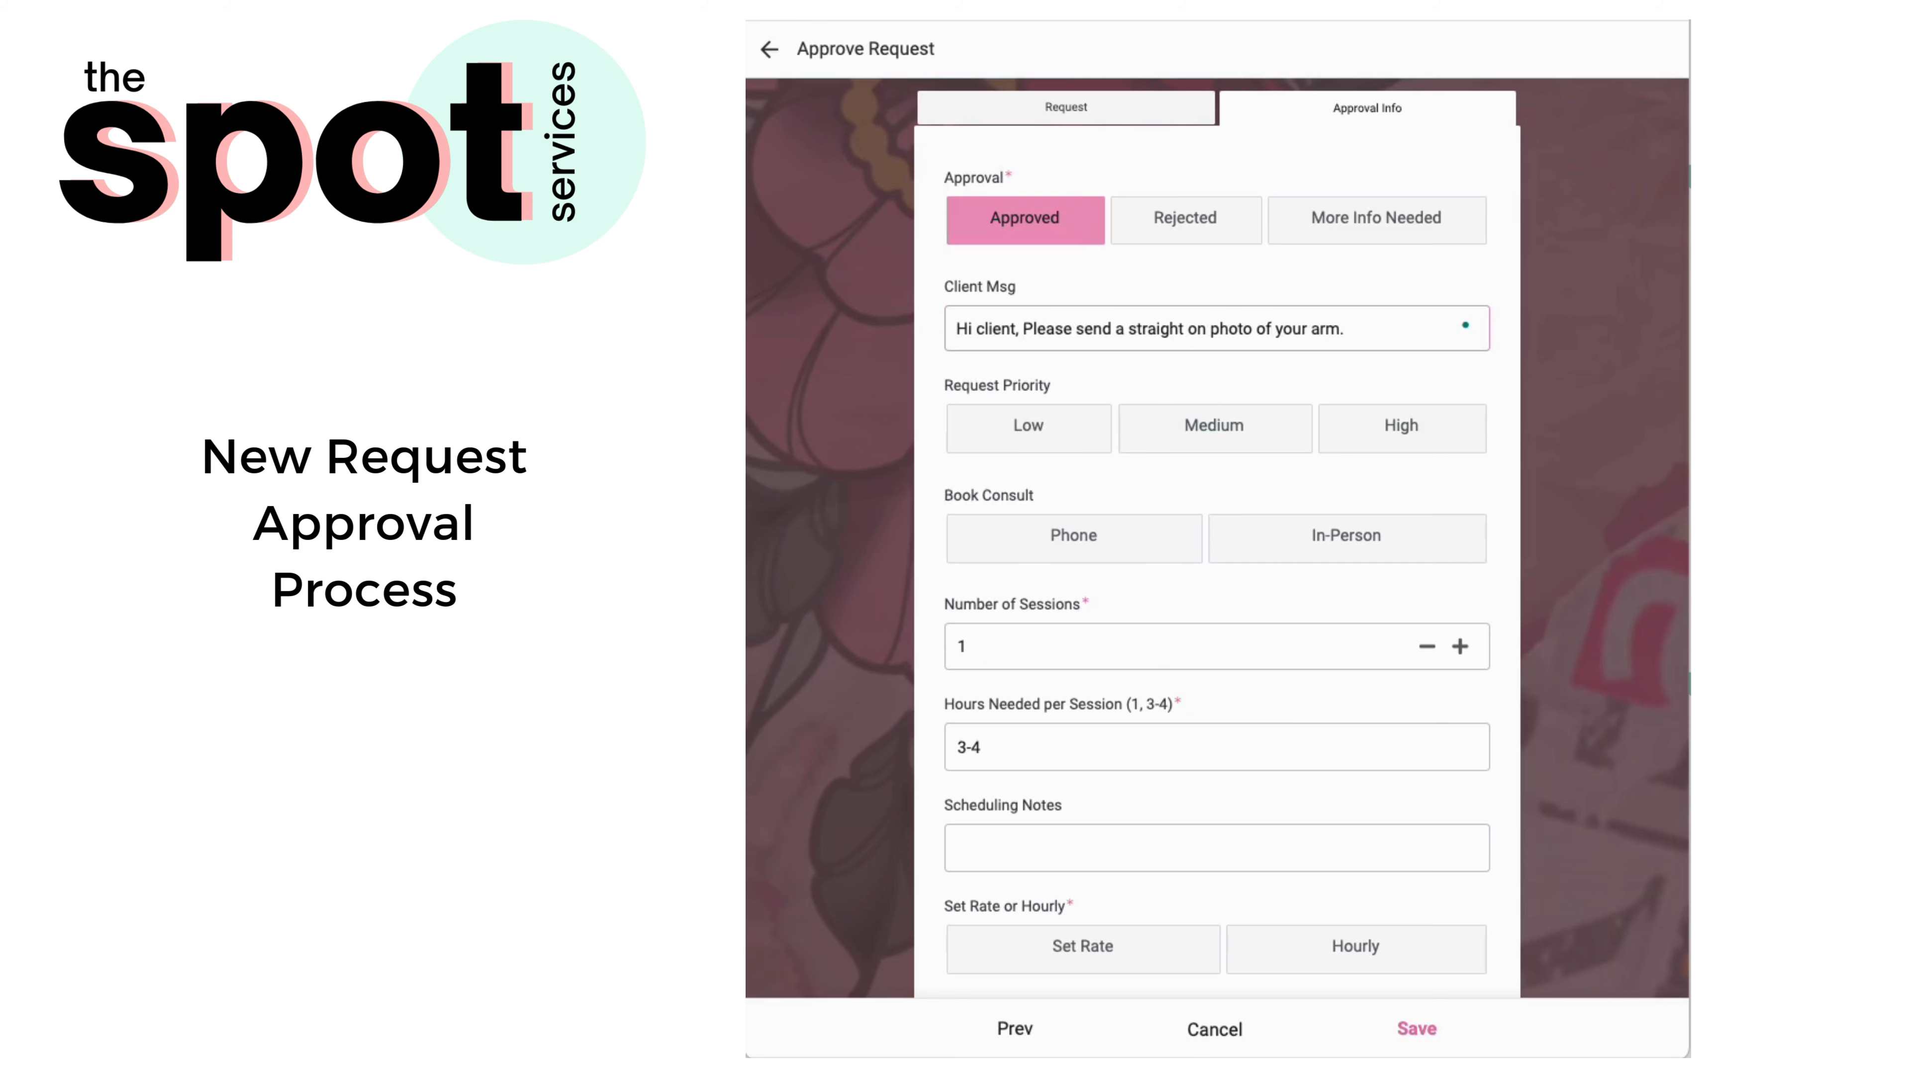
{"action": "left_click", "coordinate": [1384, 323]}
{"action": "left_click_drag", "start_coordinate": [1021, 329], "coordinate": [902, 329]}
{"action": "key", "text": "BackSpace"}
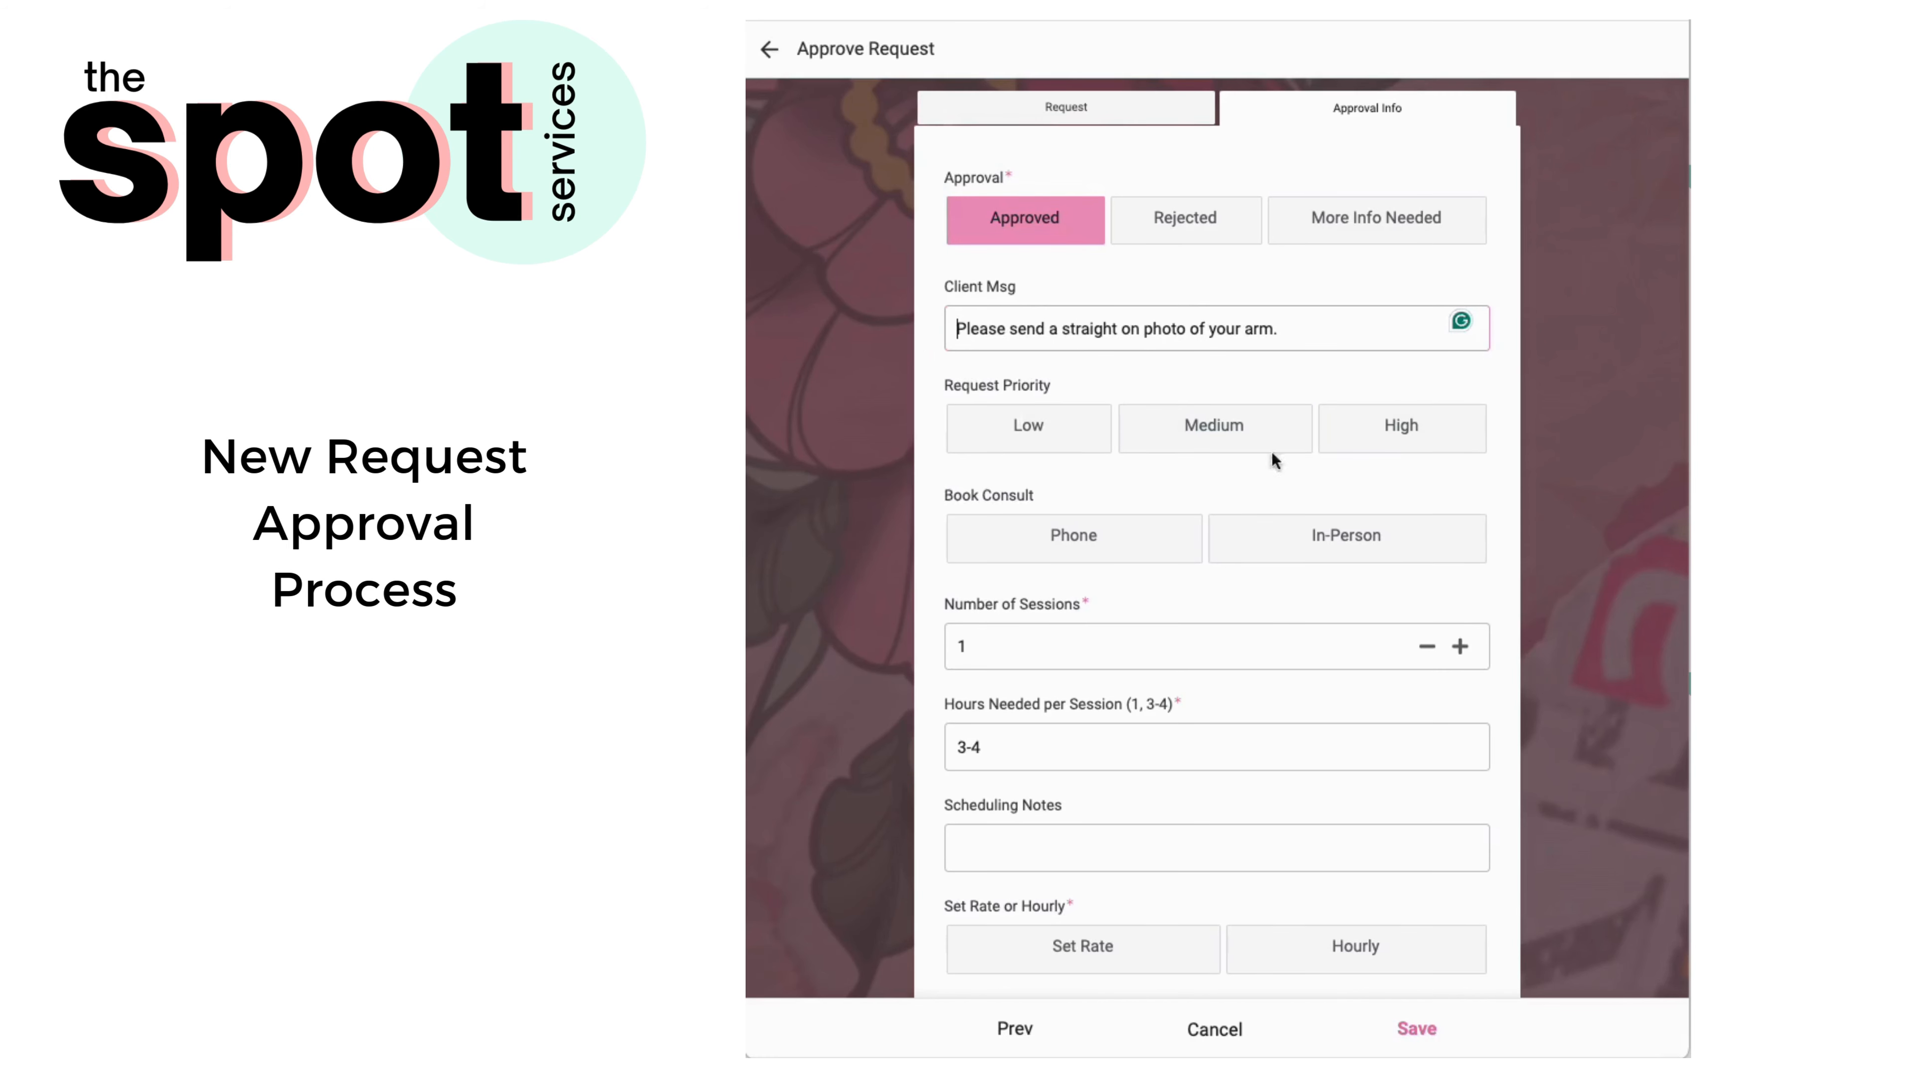
Set the request priority to High and the consult type to In-Person.
{"action": "left_click", "coordinate": [1029, 440]}
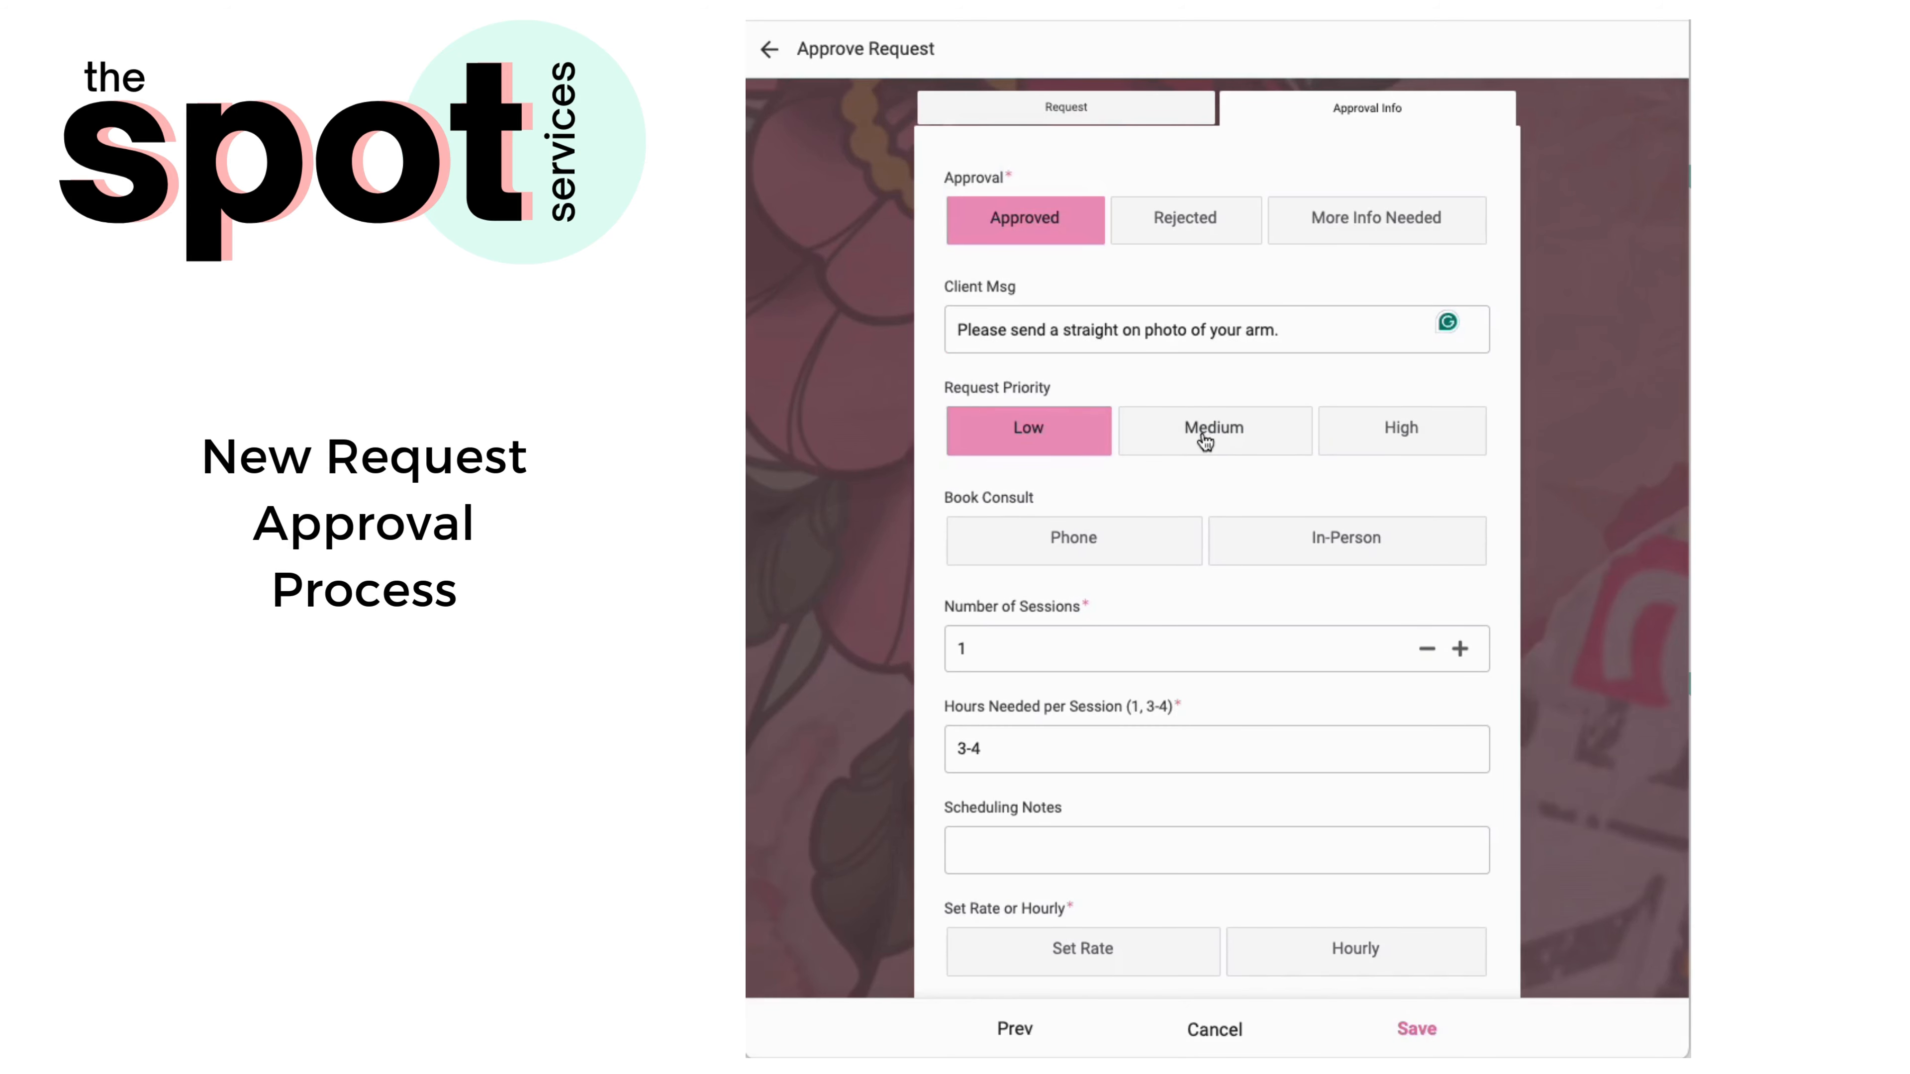
{"action": "left_click", "coordinate": [1213, 435]}
{"action": "left_click", "coordinate": [1401, 433]}
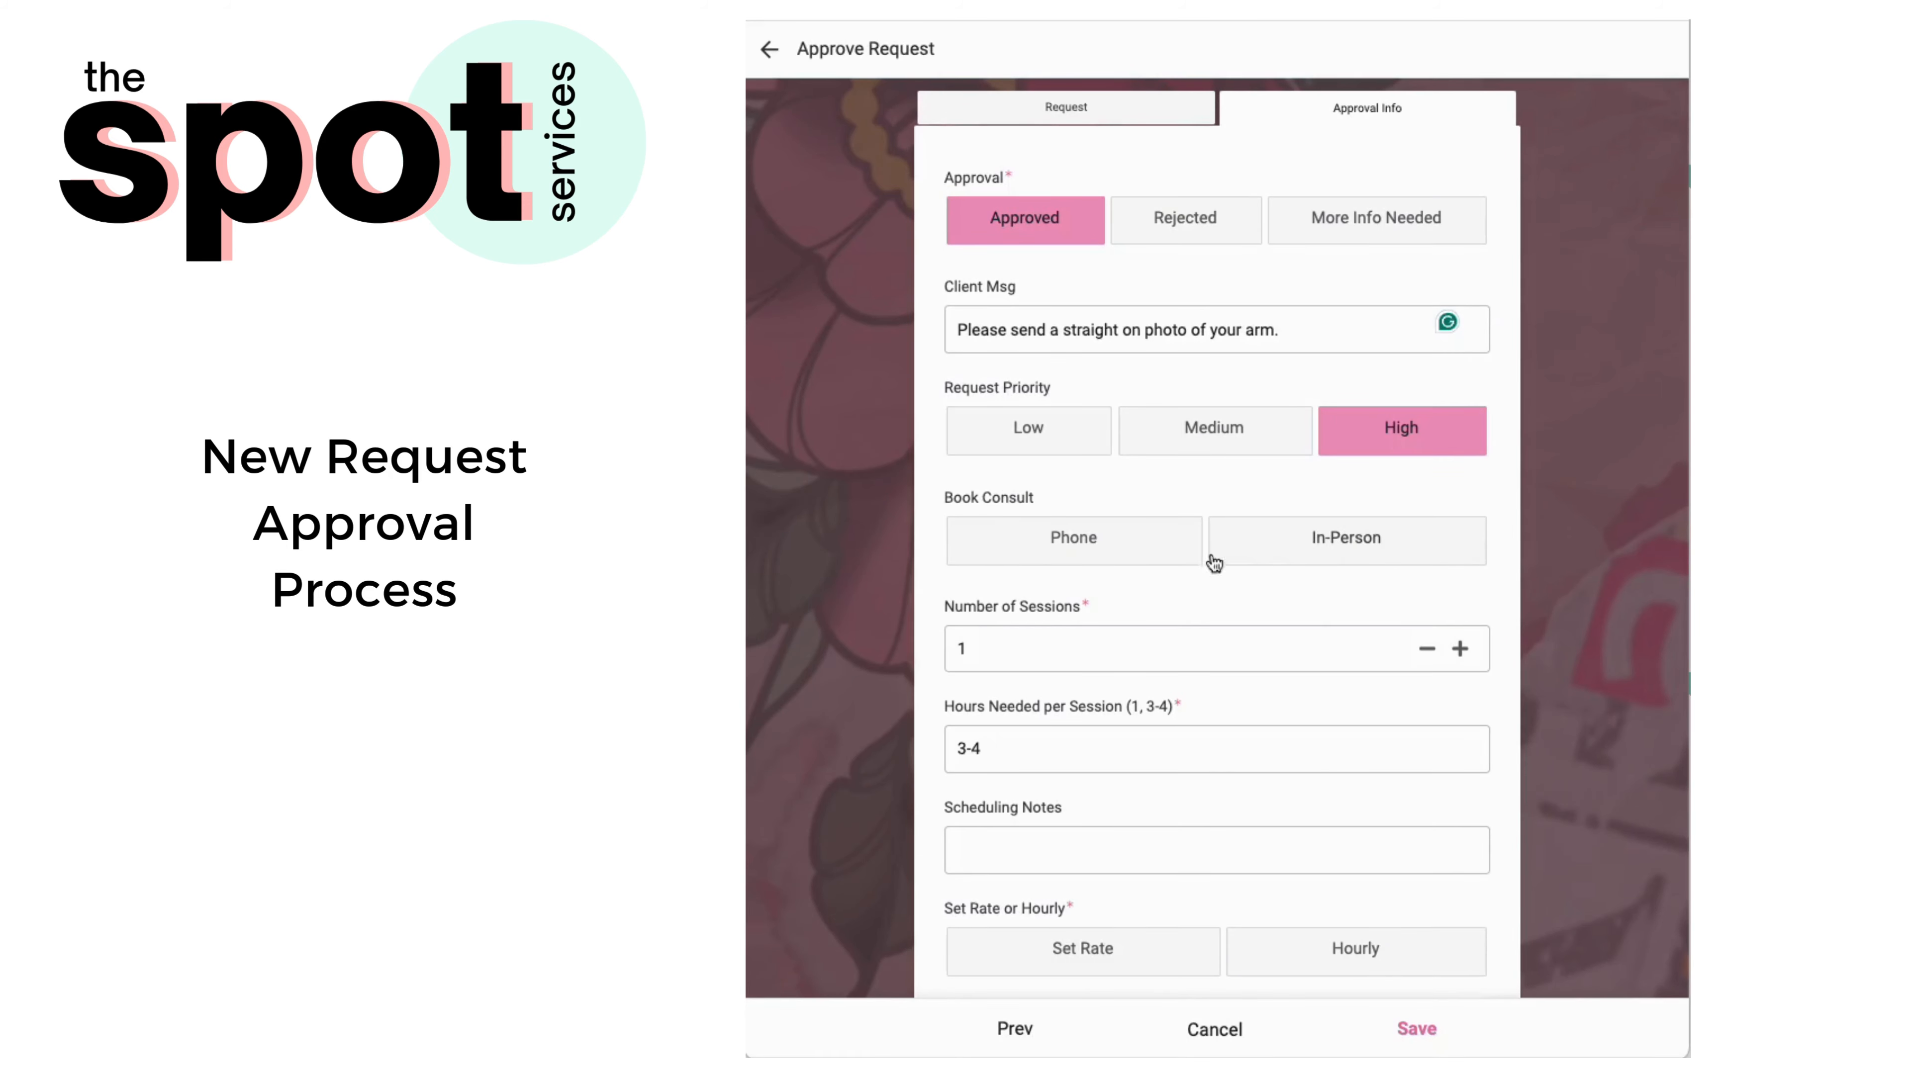
{"action": "left_click", "coordinate": [1286, 554]}
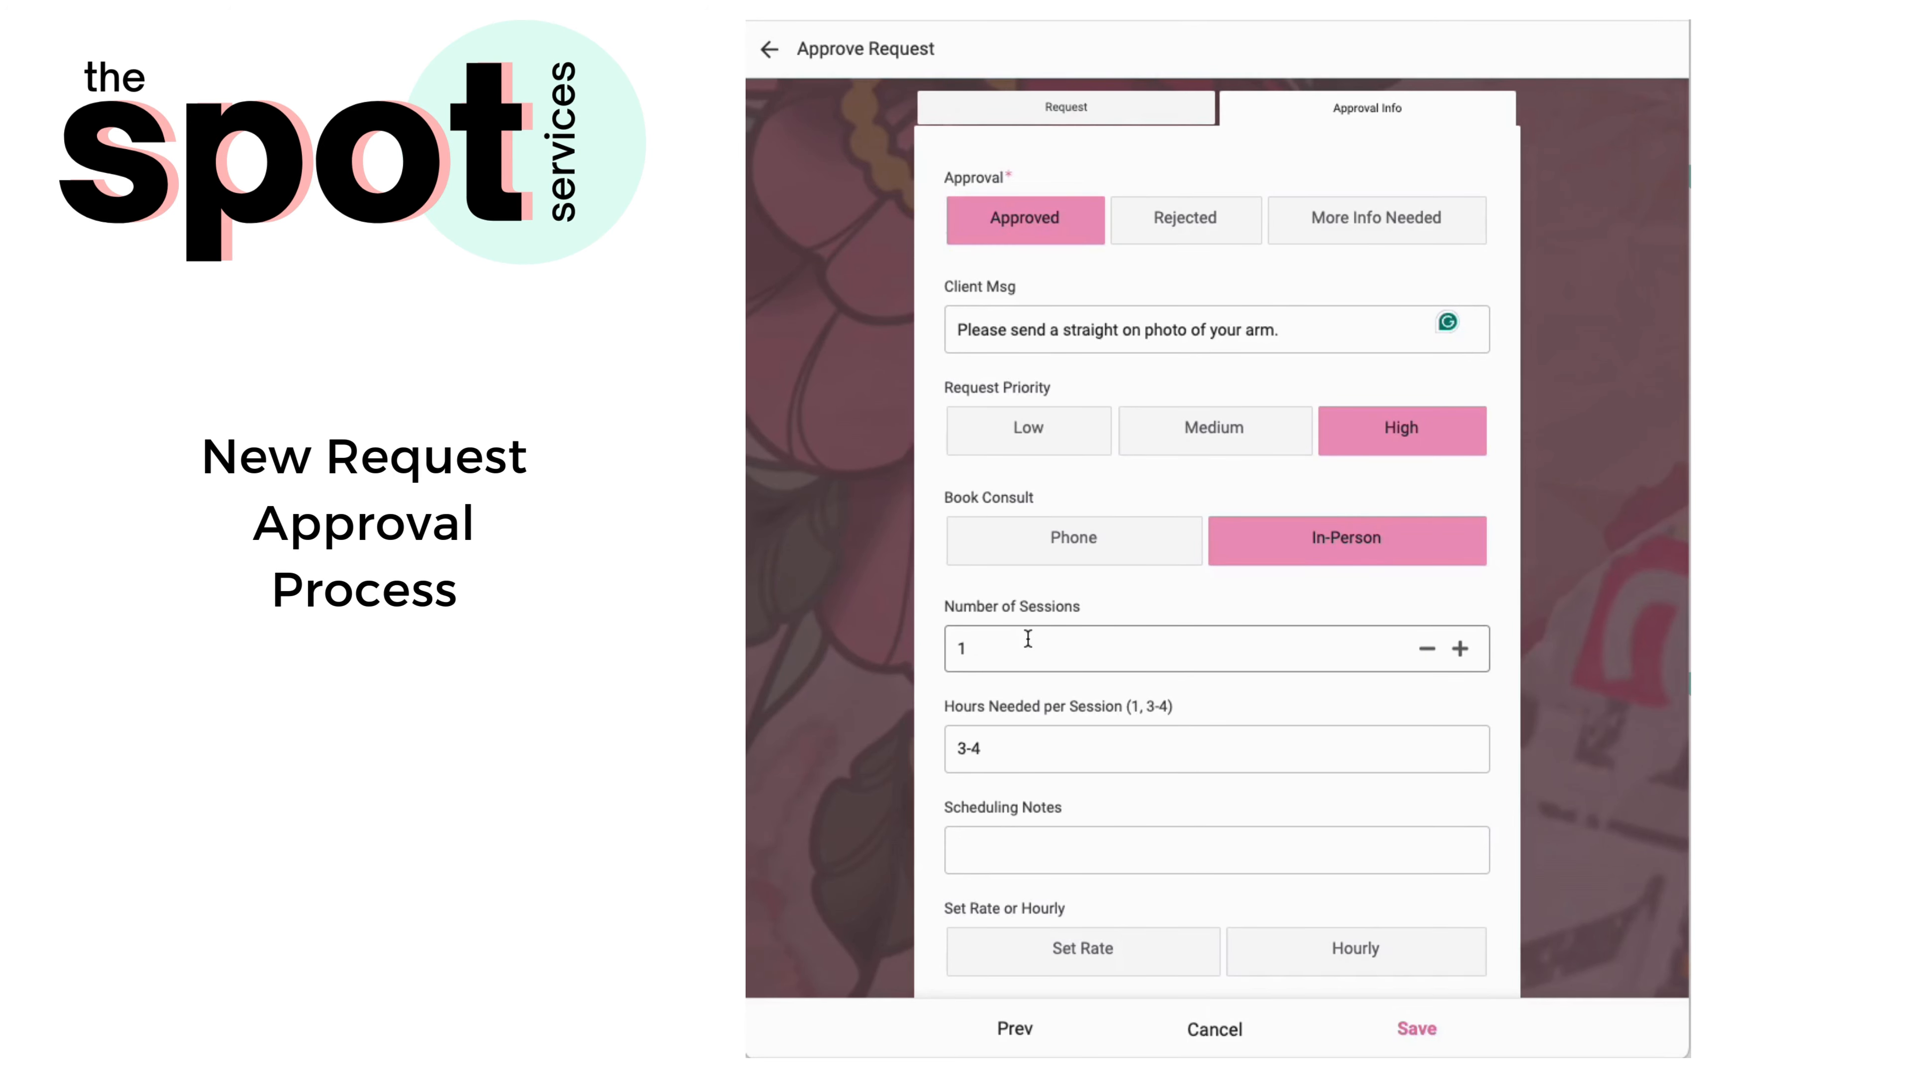
Set the hours needed per session to 6.
{"action": "scroll", "coordinate": [1028, 638], "scroll_direction": "down", "scroll_amount": 2}
{"action": "left_click_drag", "start_coordinate": [1027, 632], "coordinate": [876, 633]}
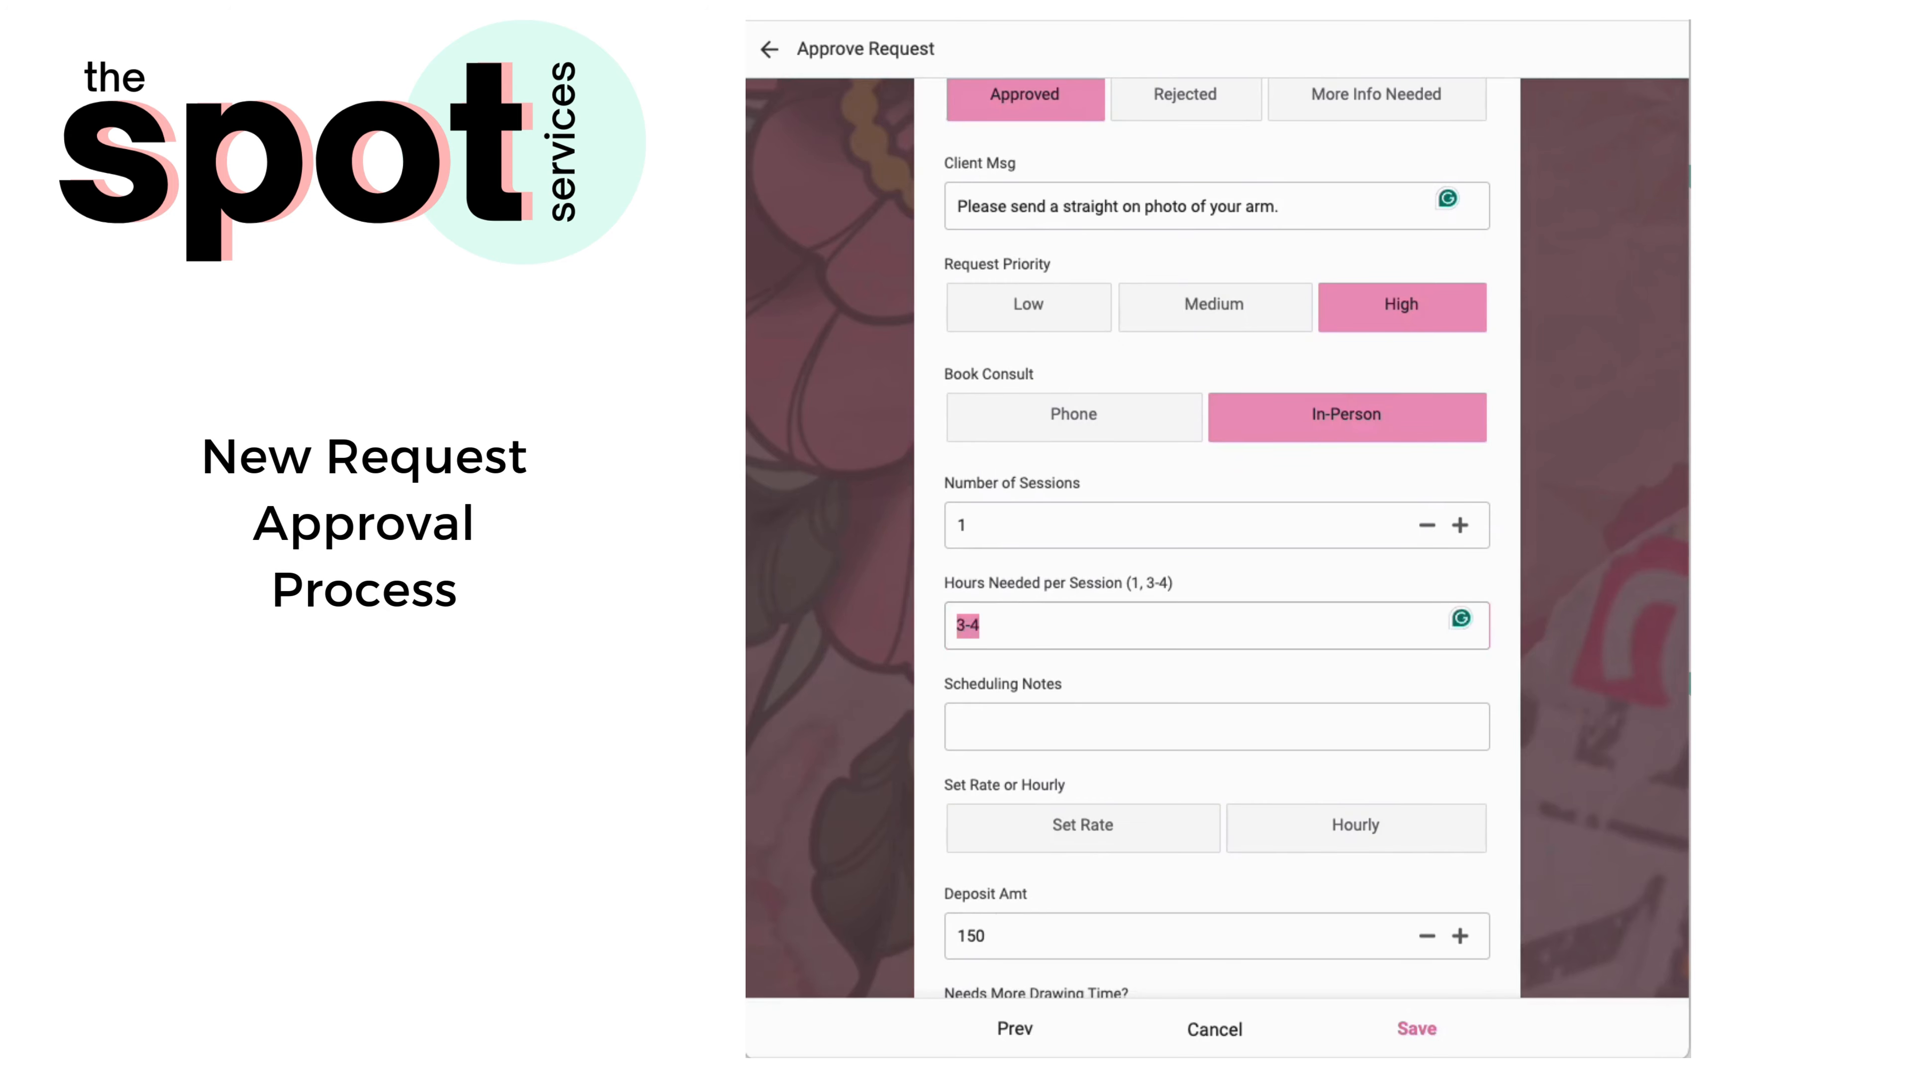
{"action": "type", "text": "6"}
Enter the scheduling note "Book 1 hour consult and tattoo session".
{"action": "left_click", "coordinate": [1362, 727]}
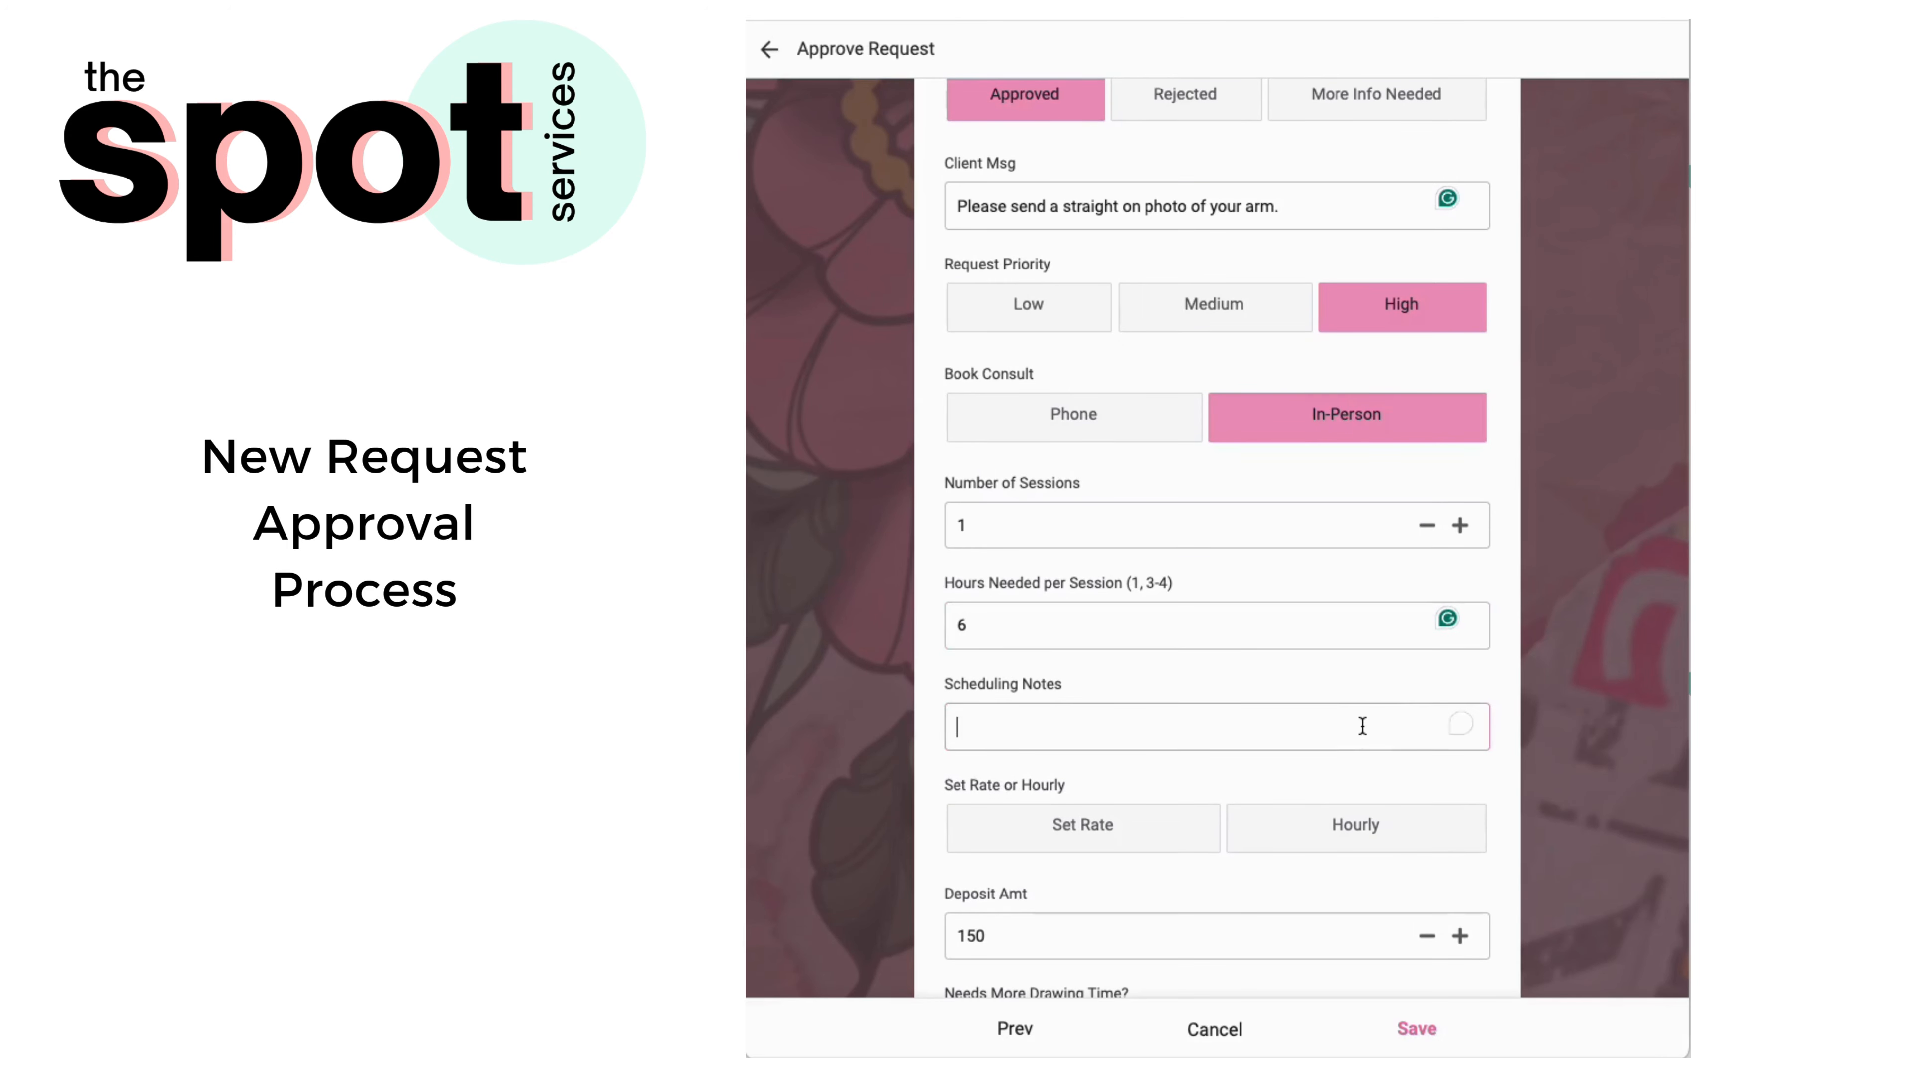
{"action": "type", "text": "Book consult "}
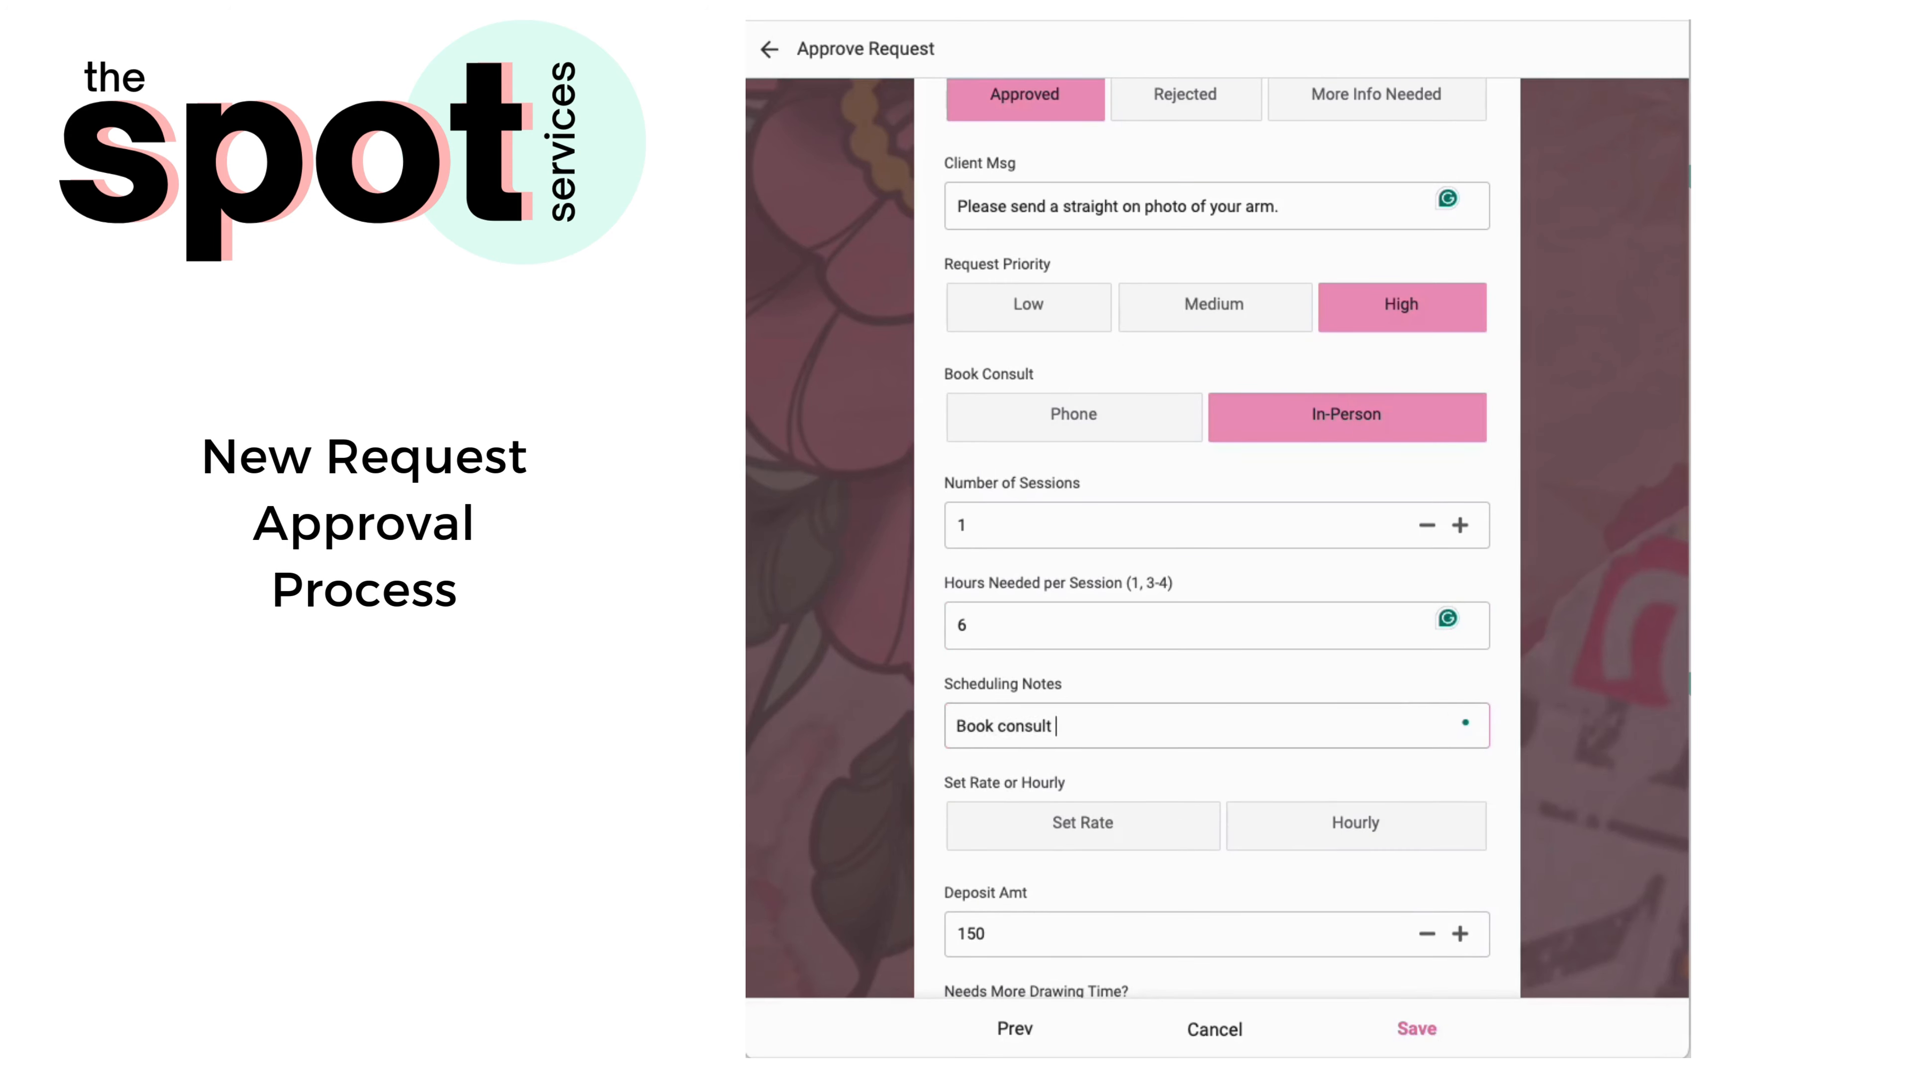
{"action": "type", "text": "and tattoo session"}
{"action": "left_click", "coordinate": [999, 728]}
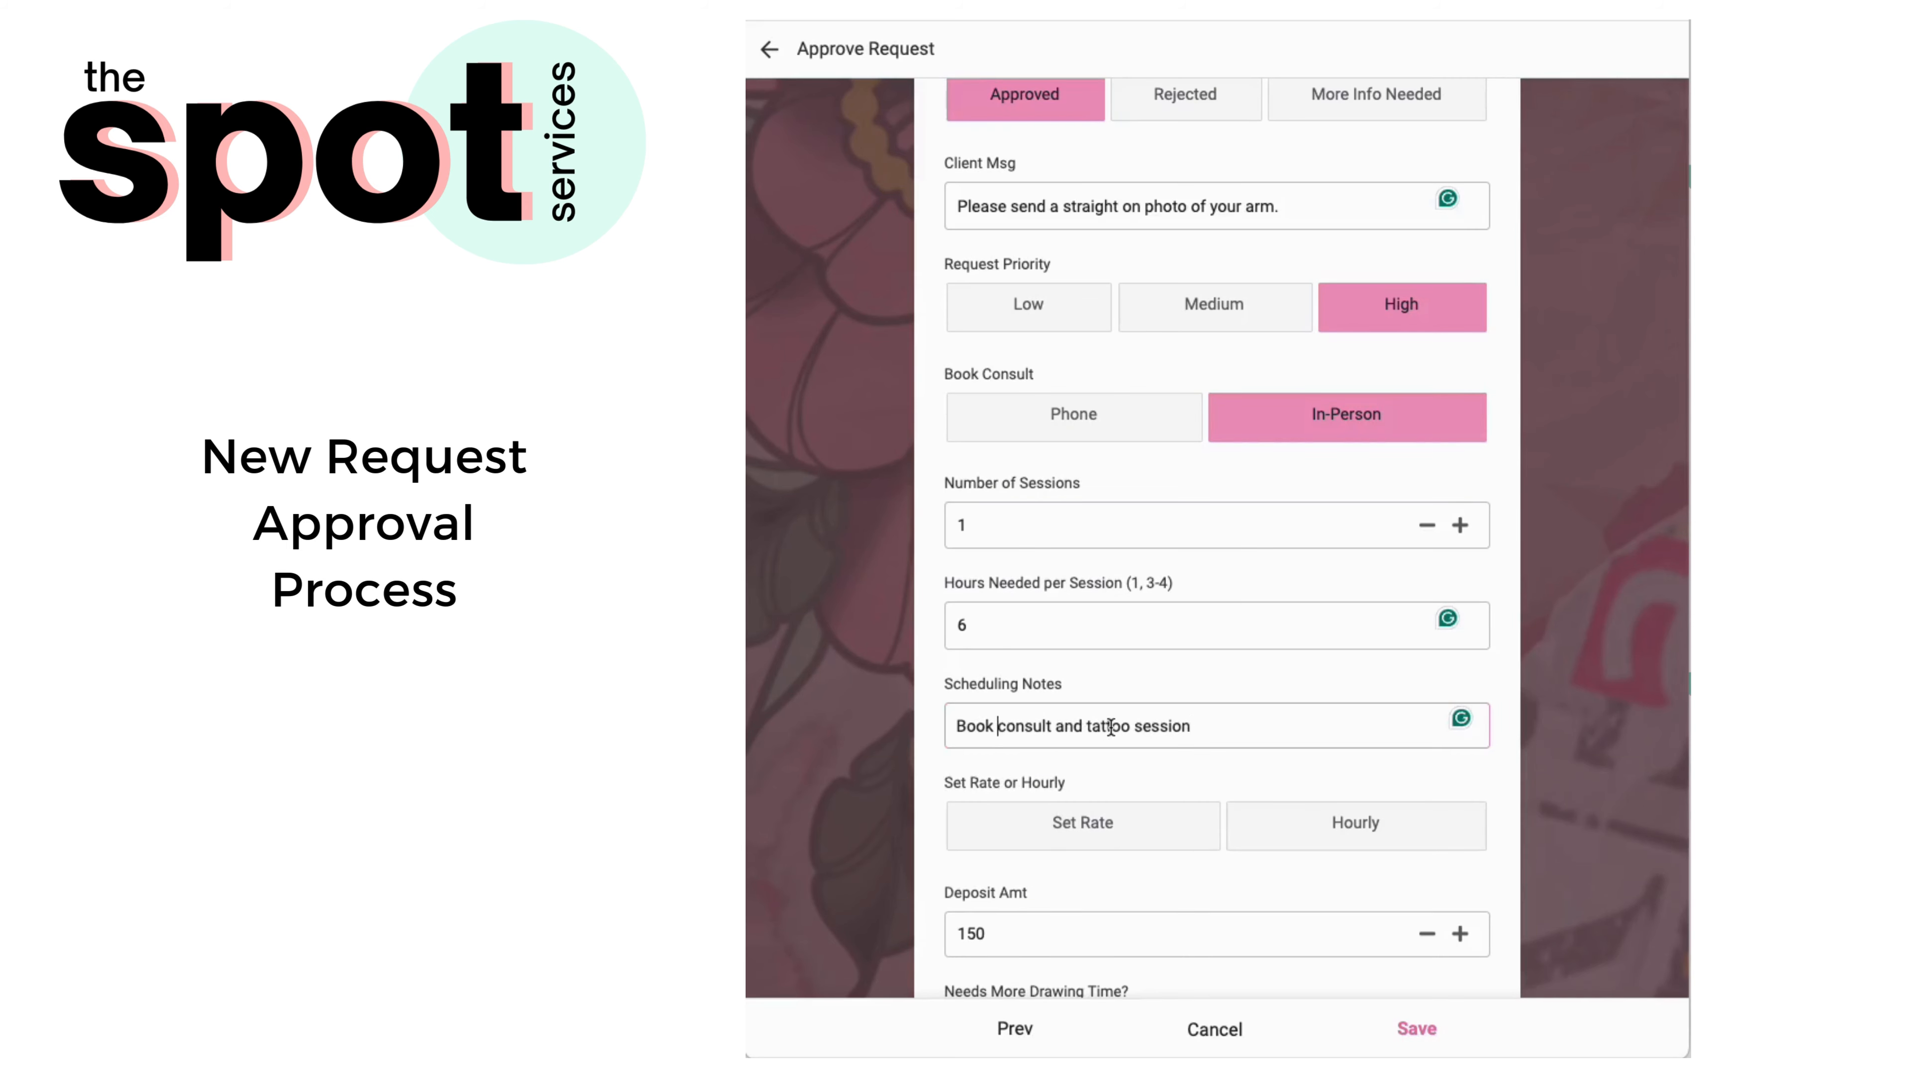
{"action": "type", "text": "1 hour"}
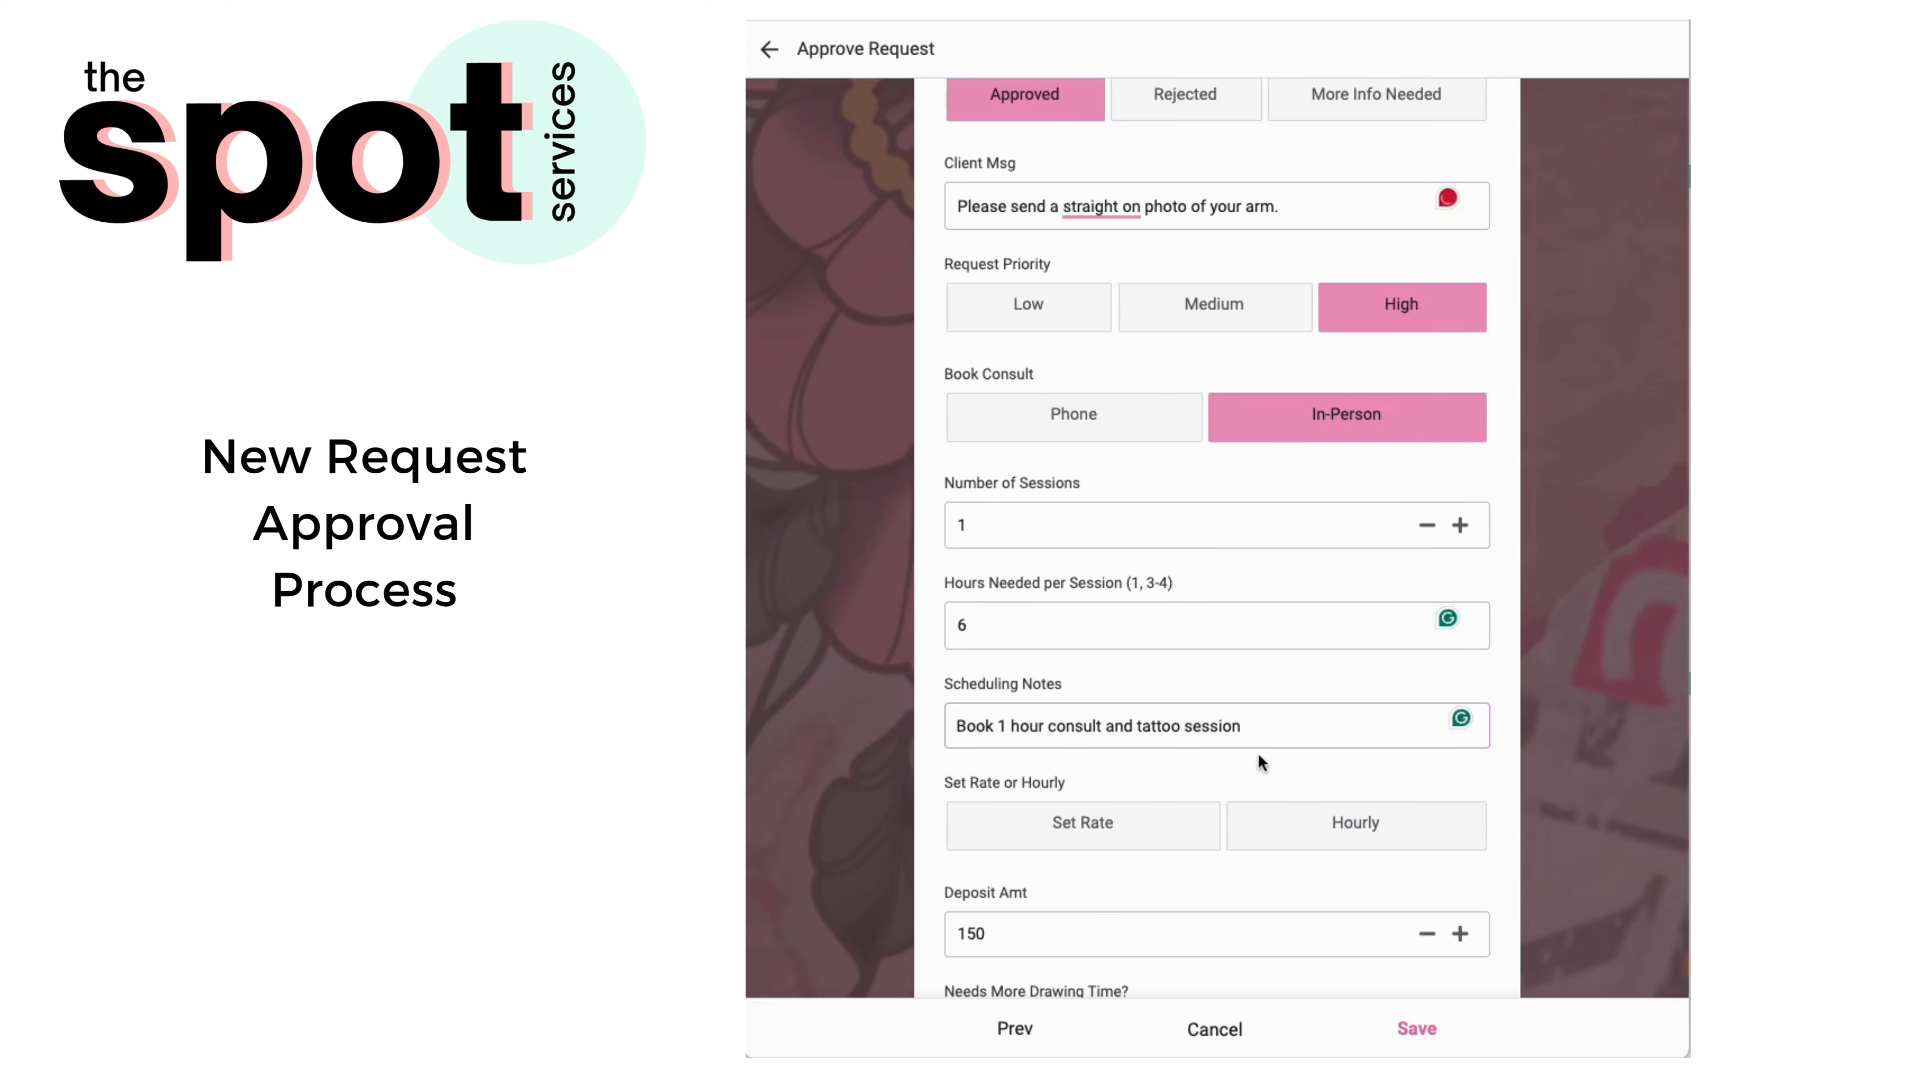
Deselect the In-Person consult and delete the whole scheduling note.
{"action": "left_click_drag", "start_coordinate": [1242, 726], "coordinate": [1114, 726]}
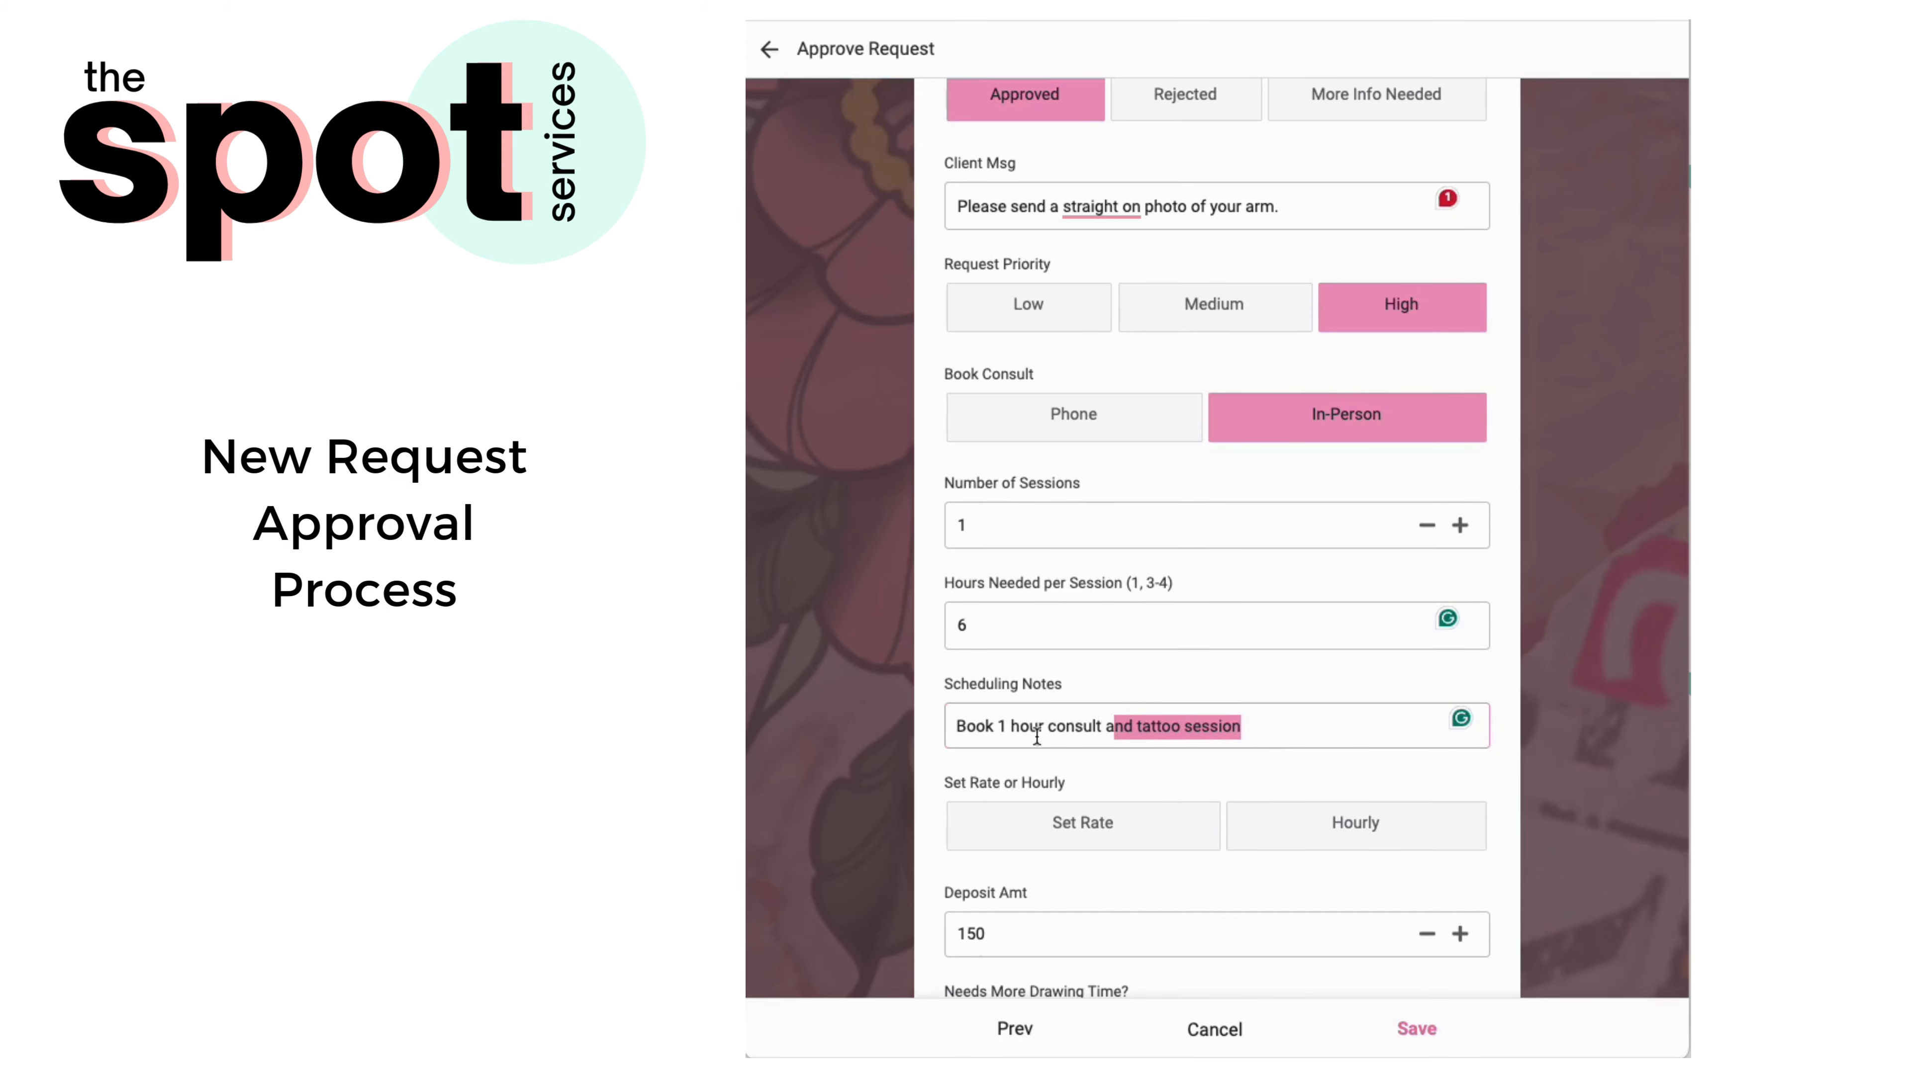
{"action": "left_click", "coordinate": [1335, 415]}
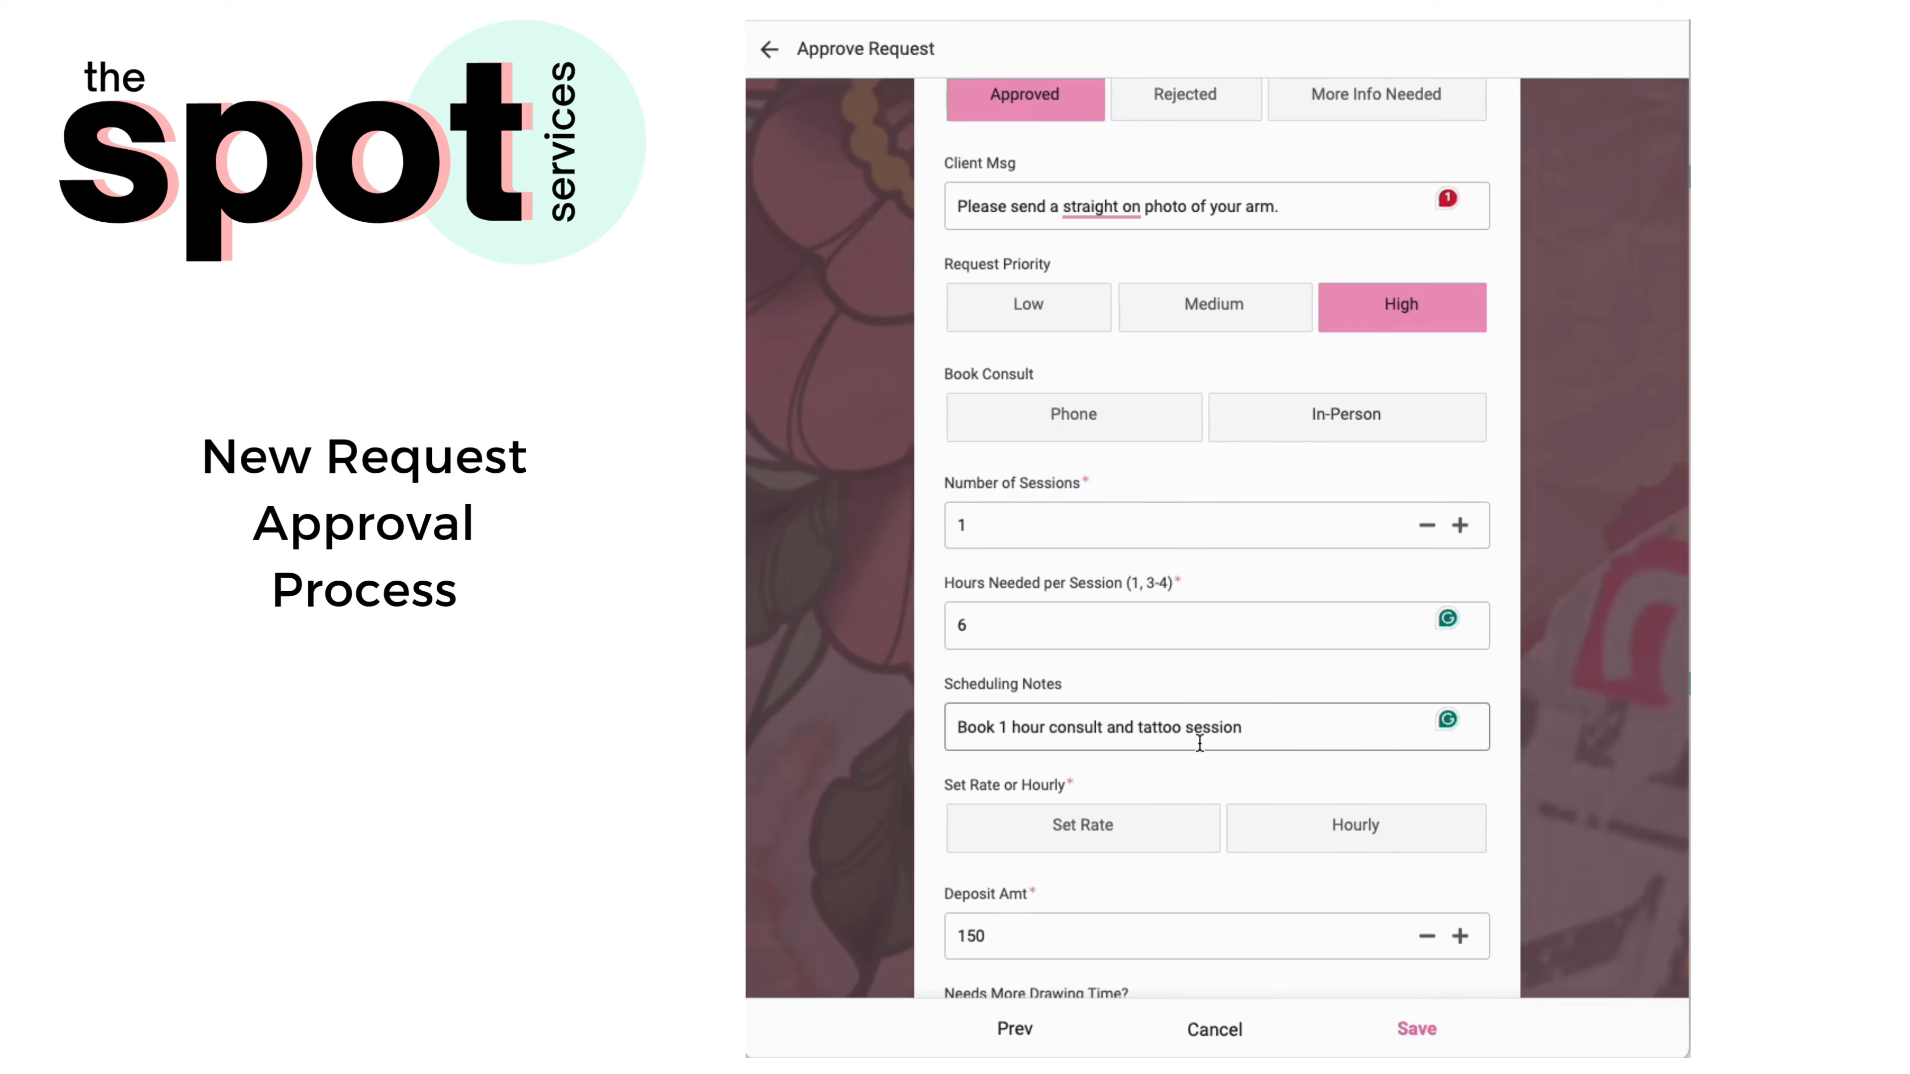
{"action": "left_click_drag", "start_coordinate": [1262, 723], "coordinate": [961, 726]}
{"action": "key", "text": "BackSpace"}
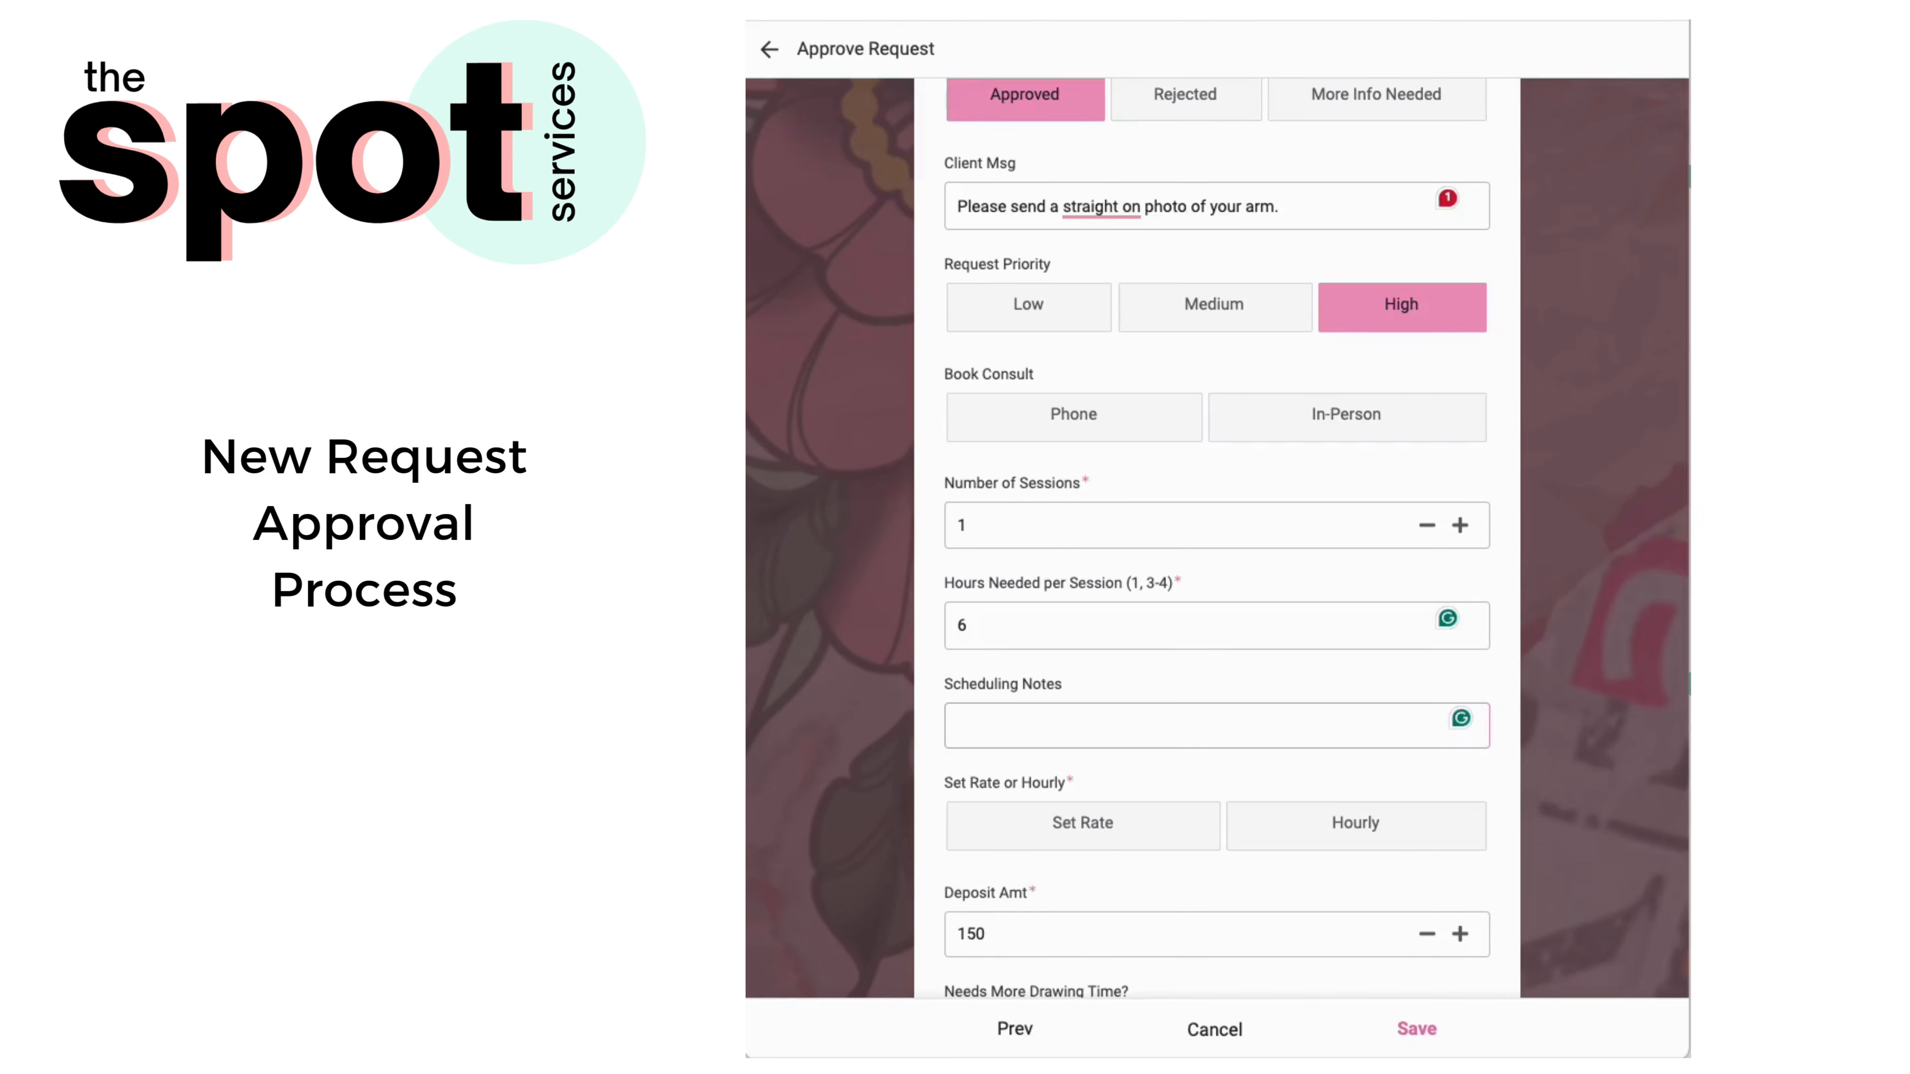
Enter the scheduling note "May need an extra session.".
{"action": "type", "text": "May need 3 more hours. M"}
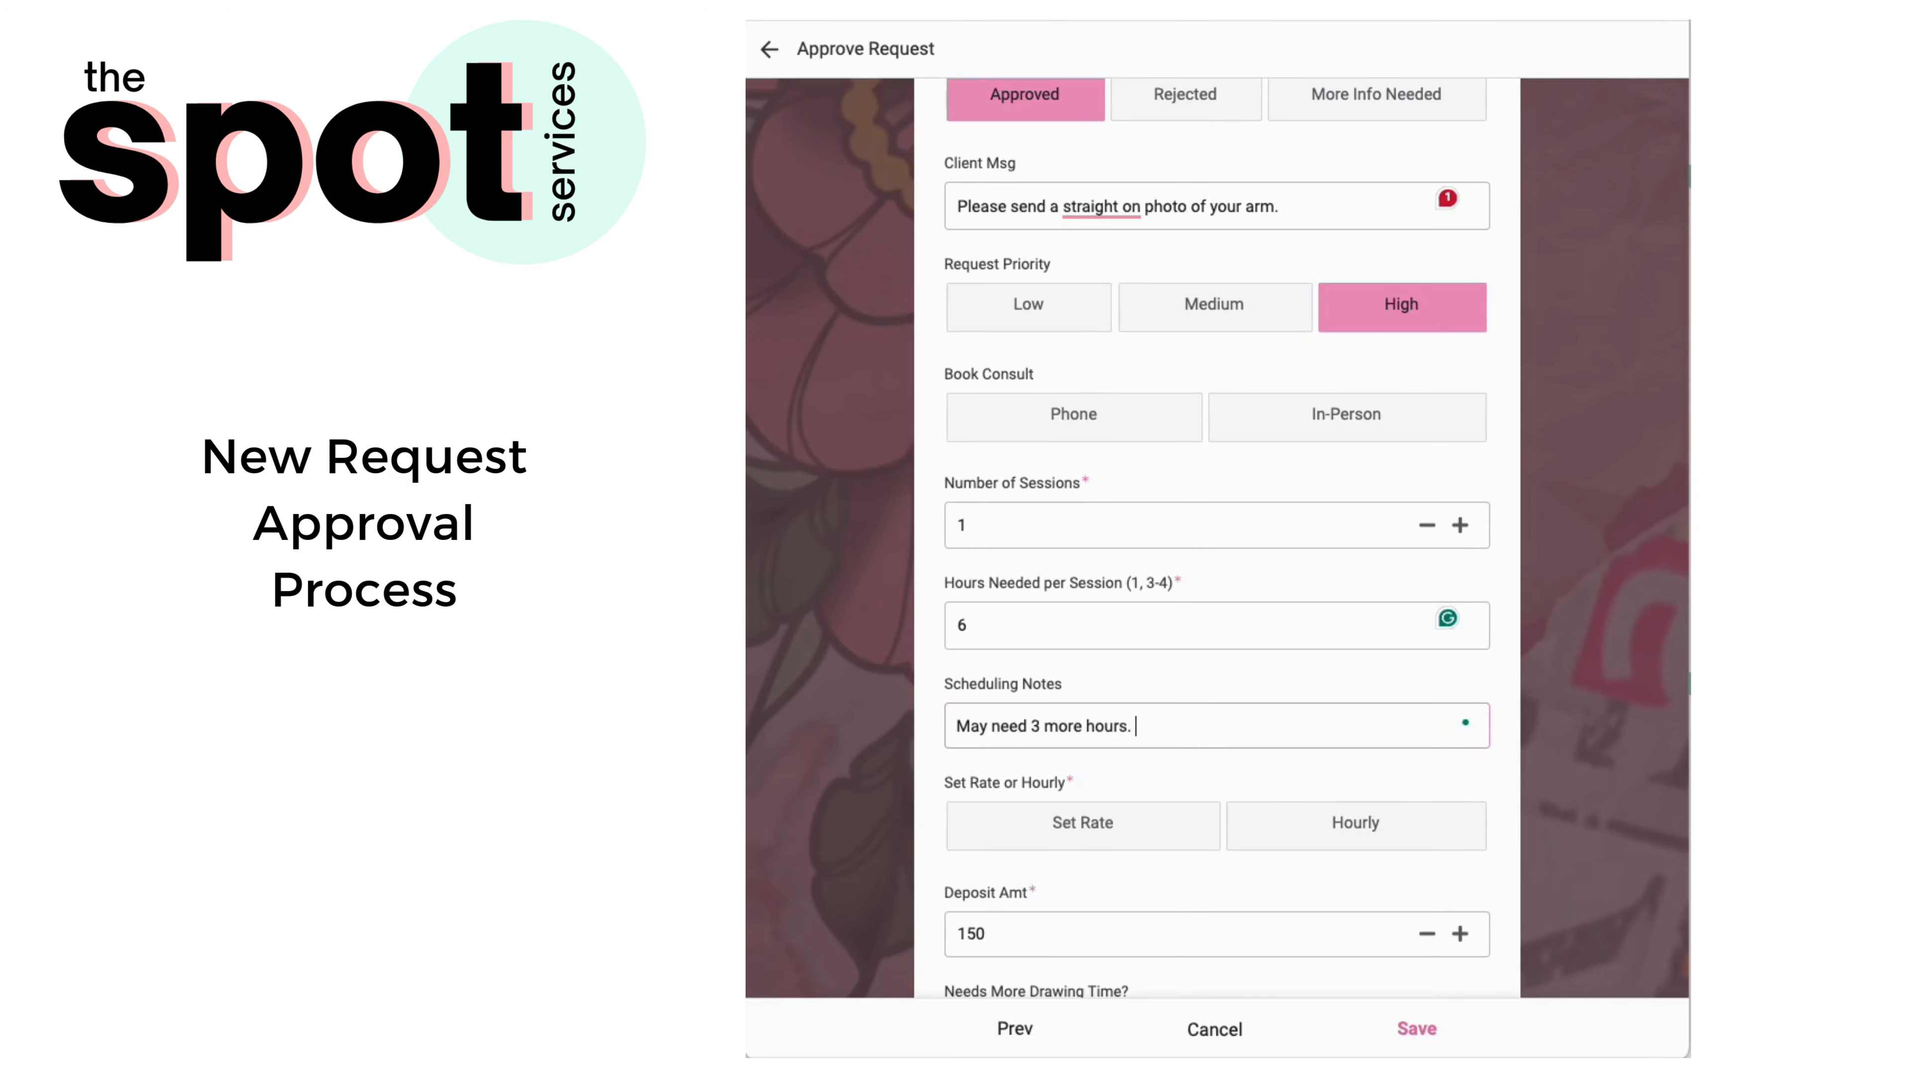
{"action": "key", "text": "BackSpace"}
{"action": "key", "text": "BackSpace"}
{"action": "key", "text": "BackSpace"}
{"action": "key", "text": "BackSpace"}
{"action": "key", "text": "BackSpace"}
{"action": "key", "text": "BackSpace"}
{"action": "key", "text": "BackSpace"}
{"action": "key", "text": "BackSpace"}
{"action": "key", "text": "BackSpace"}
{"action": "key", "text": "BackSpace"}
{"action": "key", "text": "BackSpace"}
{"action": "key", "text": "BackSpace"}
{"action": "key", "text": "BackSpace"}
{"action": "key", "text": "BackSpace"}
{"action": "key", "text": "BackSpace"}
{"action": "type", "text": "an extra session."}
Choose Set Rate as the pricing method for the request.
{"action": "scroll", "coordinate": [1088, 502], "scroll_direction": "down", "scroll_amount": 3}
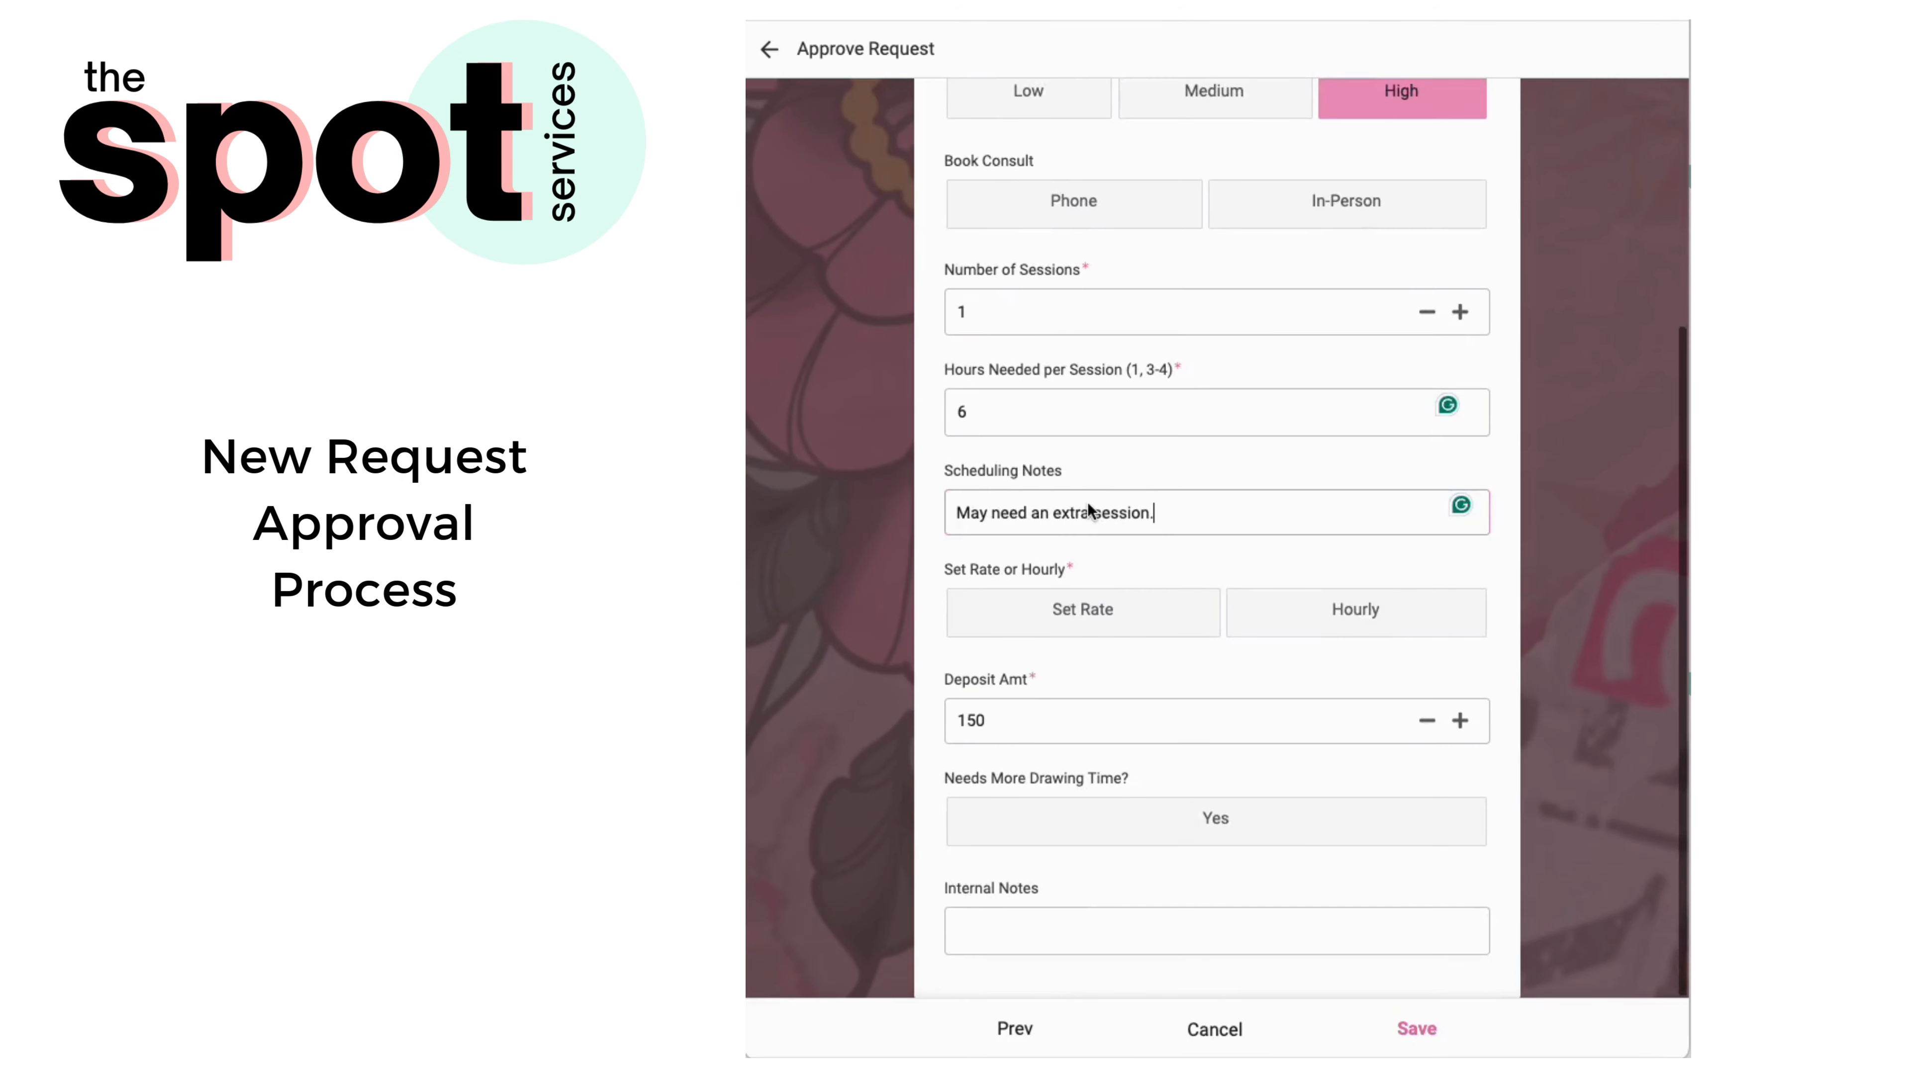
{"action": "left_click", "coordinate": [1117, 611]}
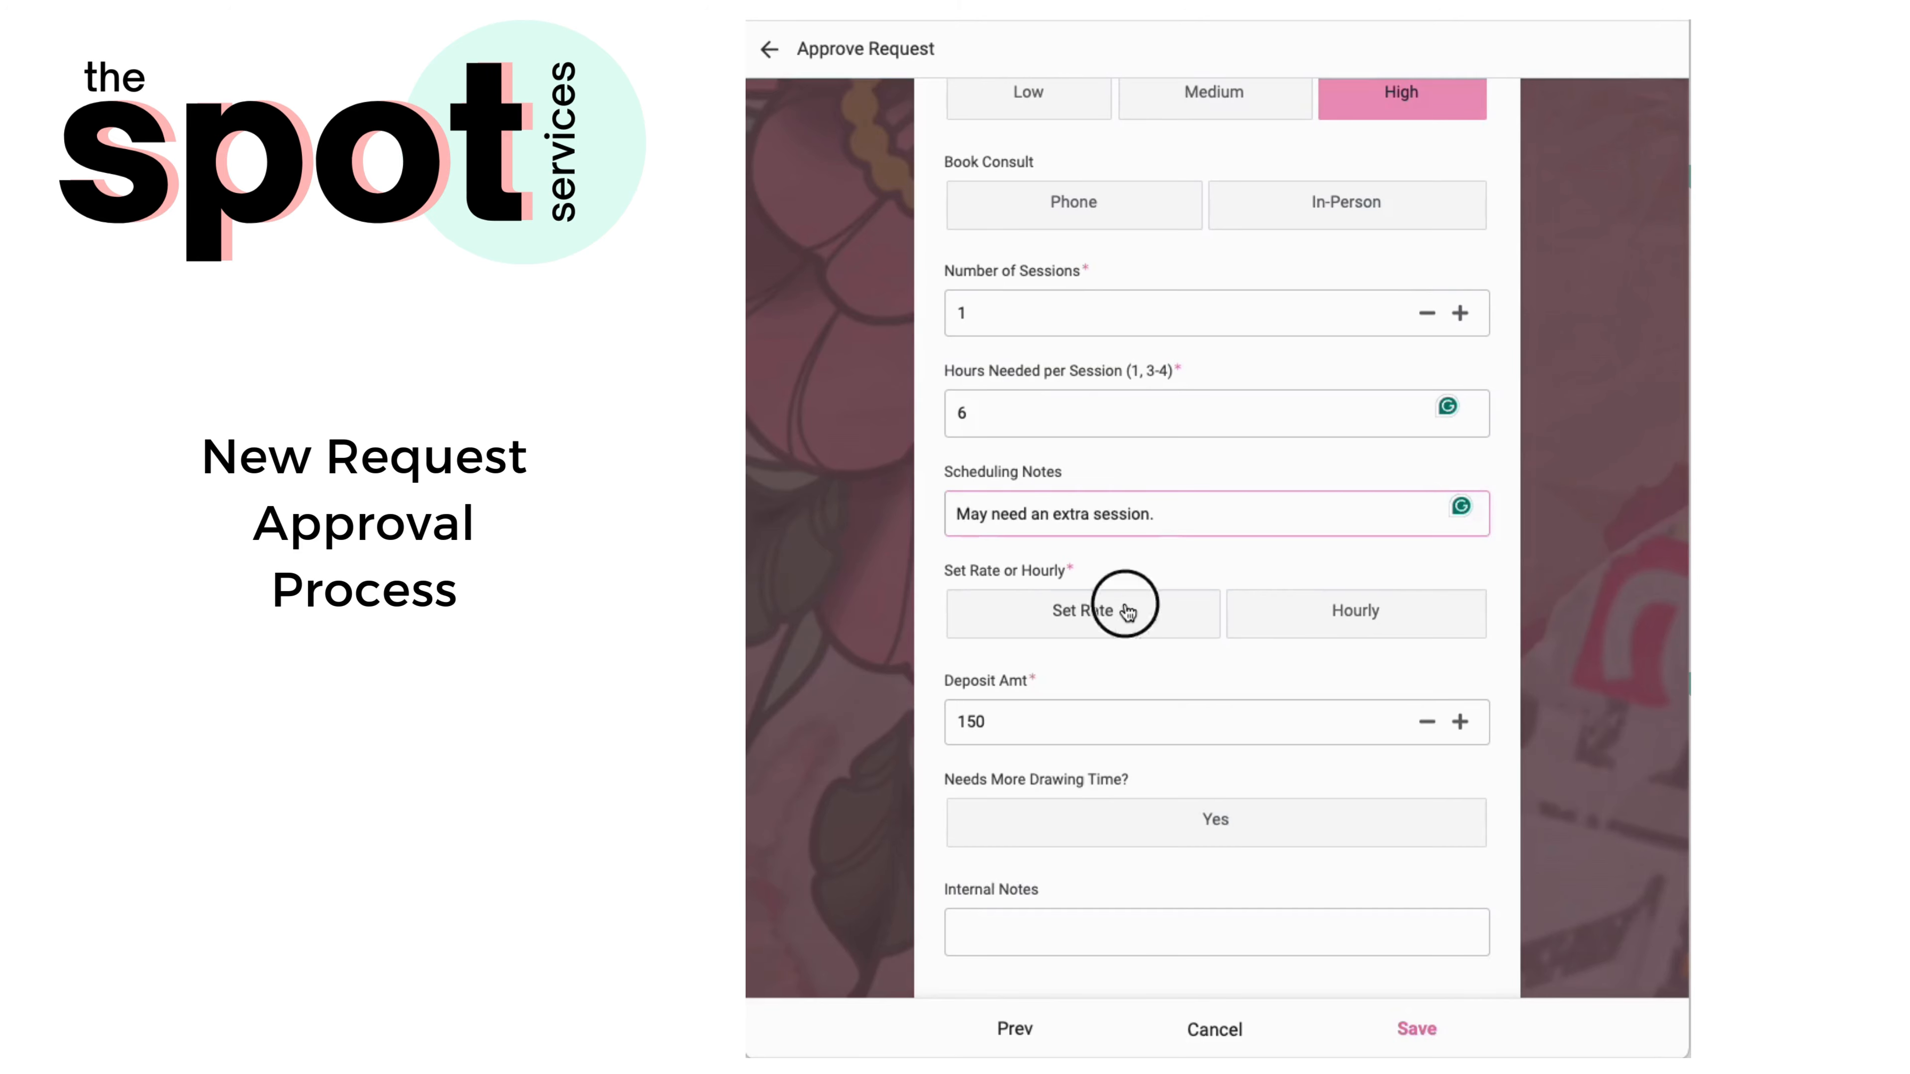
{"action": "scroll", "coordinate": [1231, 639], "scroll_direction": "down", "scroll_amount": 3}
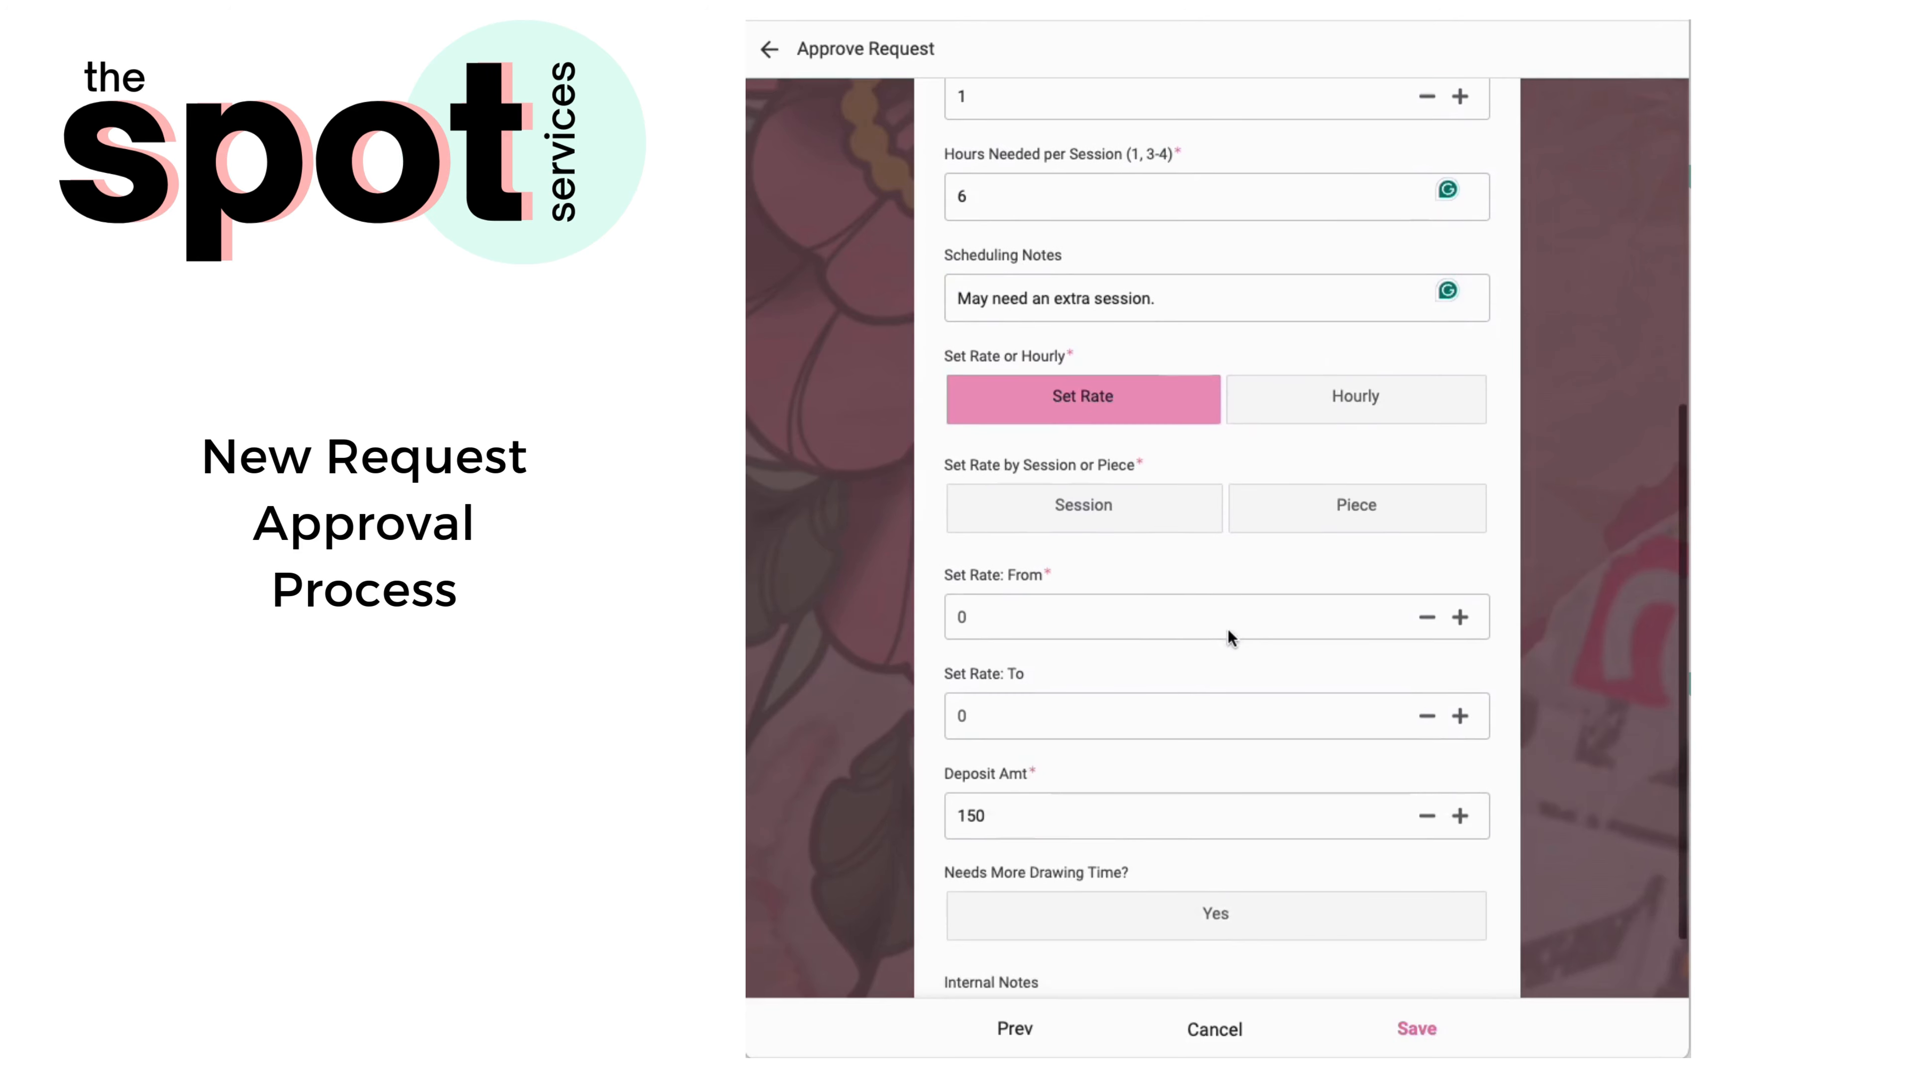
Apply the set rate by session and set the starting rate to 1000.
{"action": "left_click", "coordinate": [1090, 510]}
{"action": "left_click", "coordinate": [1437, 514]}
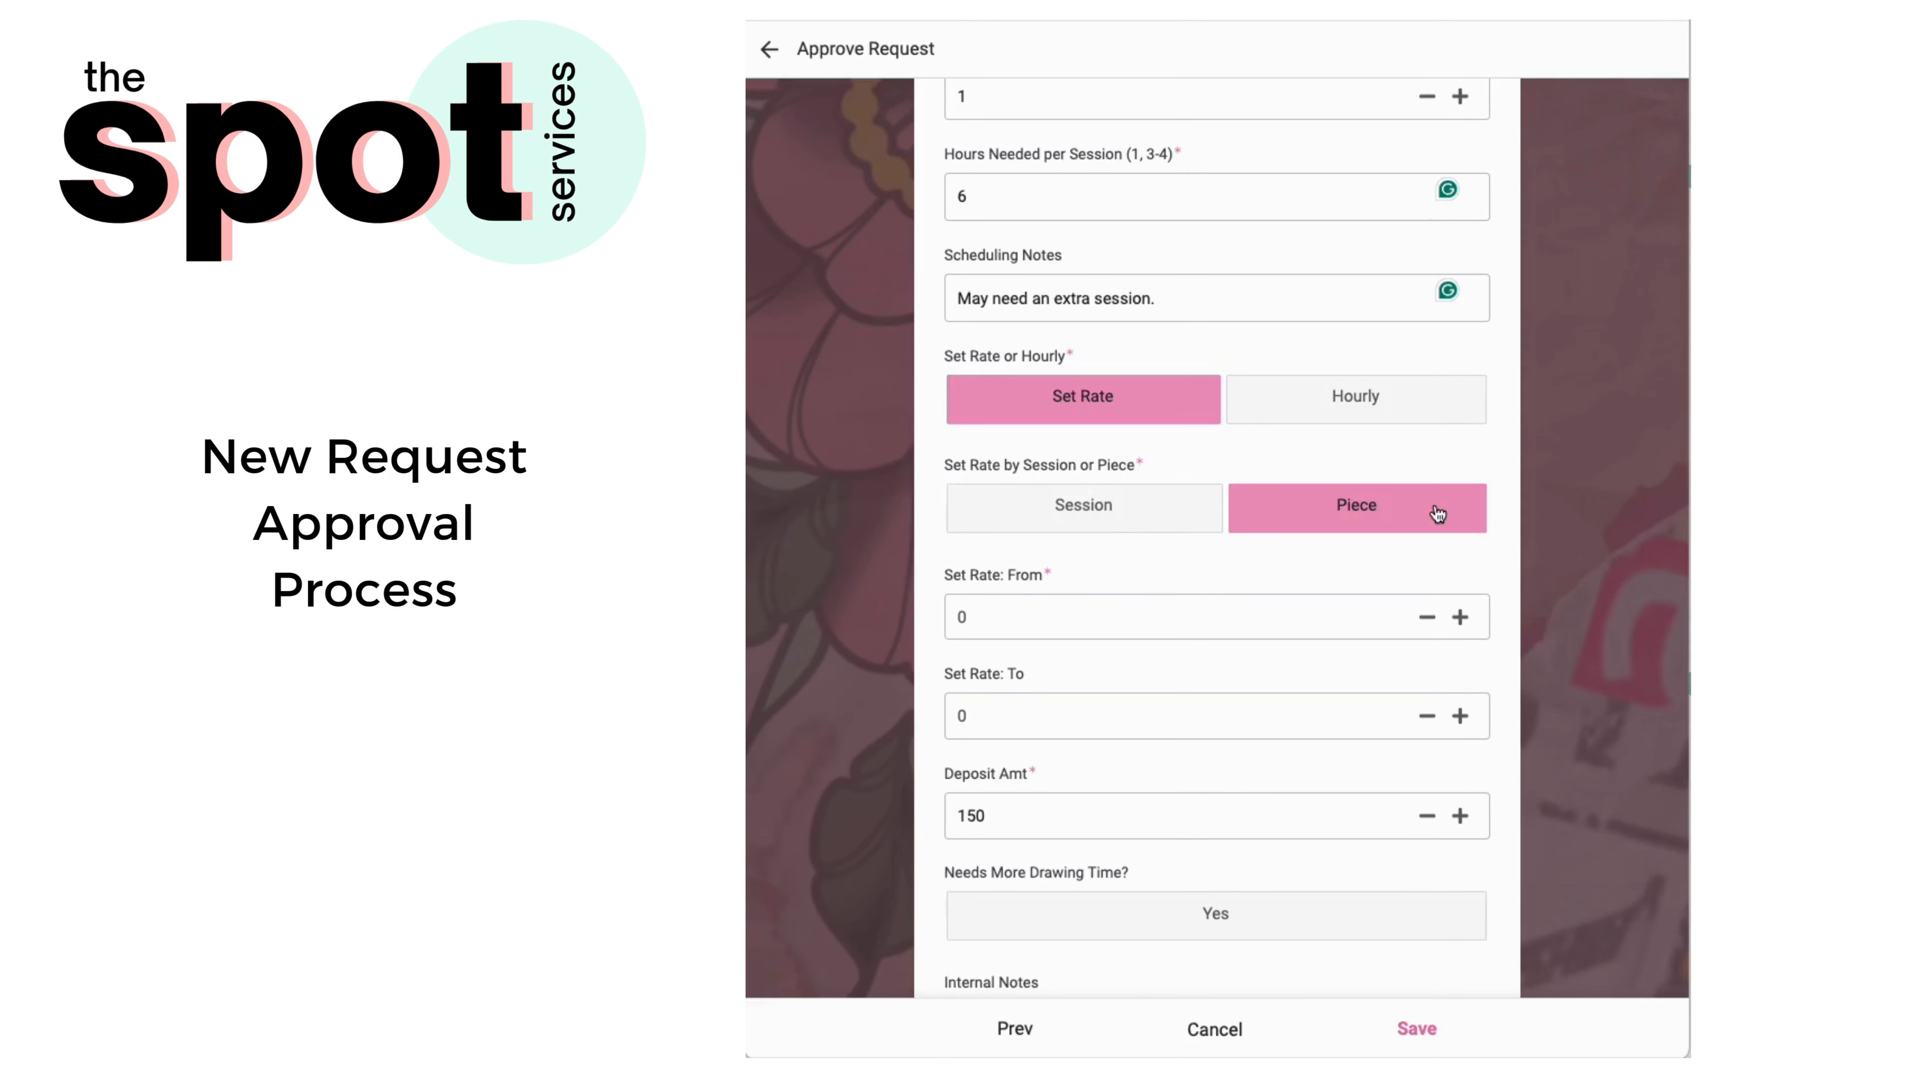
{"action": "left_click", "coordinate": [1005, 516]}
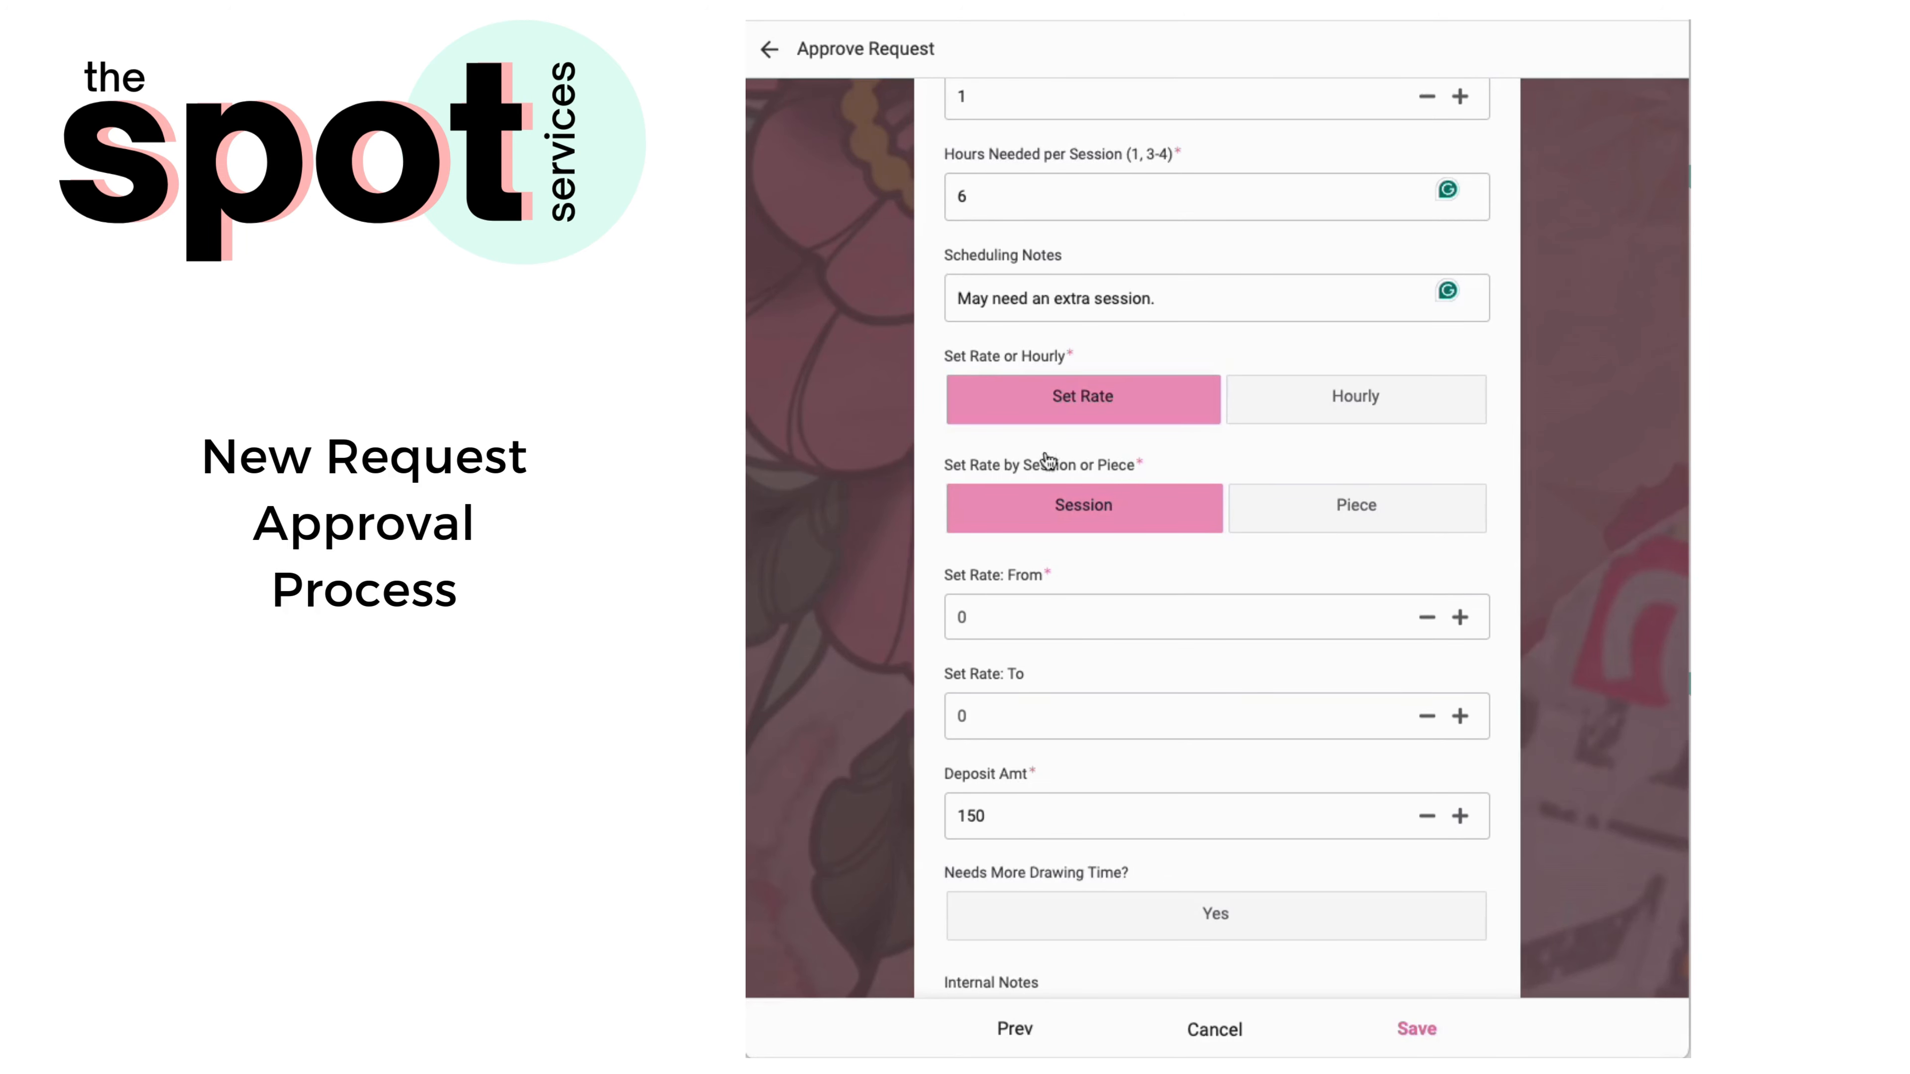
{"action": "left_click", "coordinate": [968, 613]}
{"action": "type", "text": "1000"}
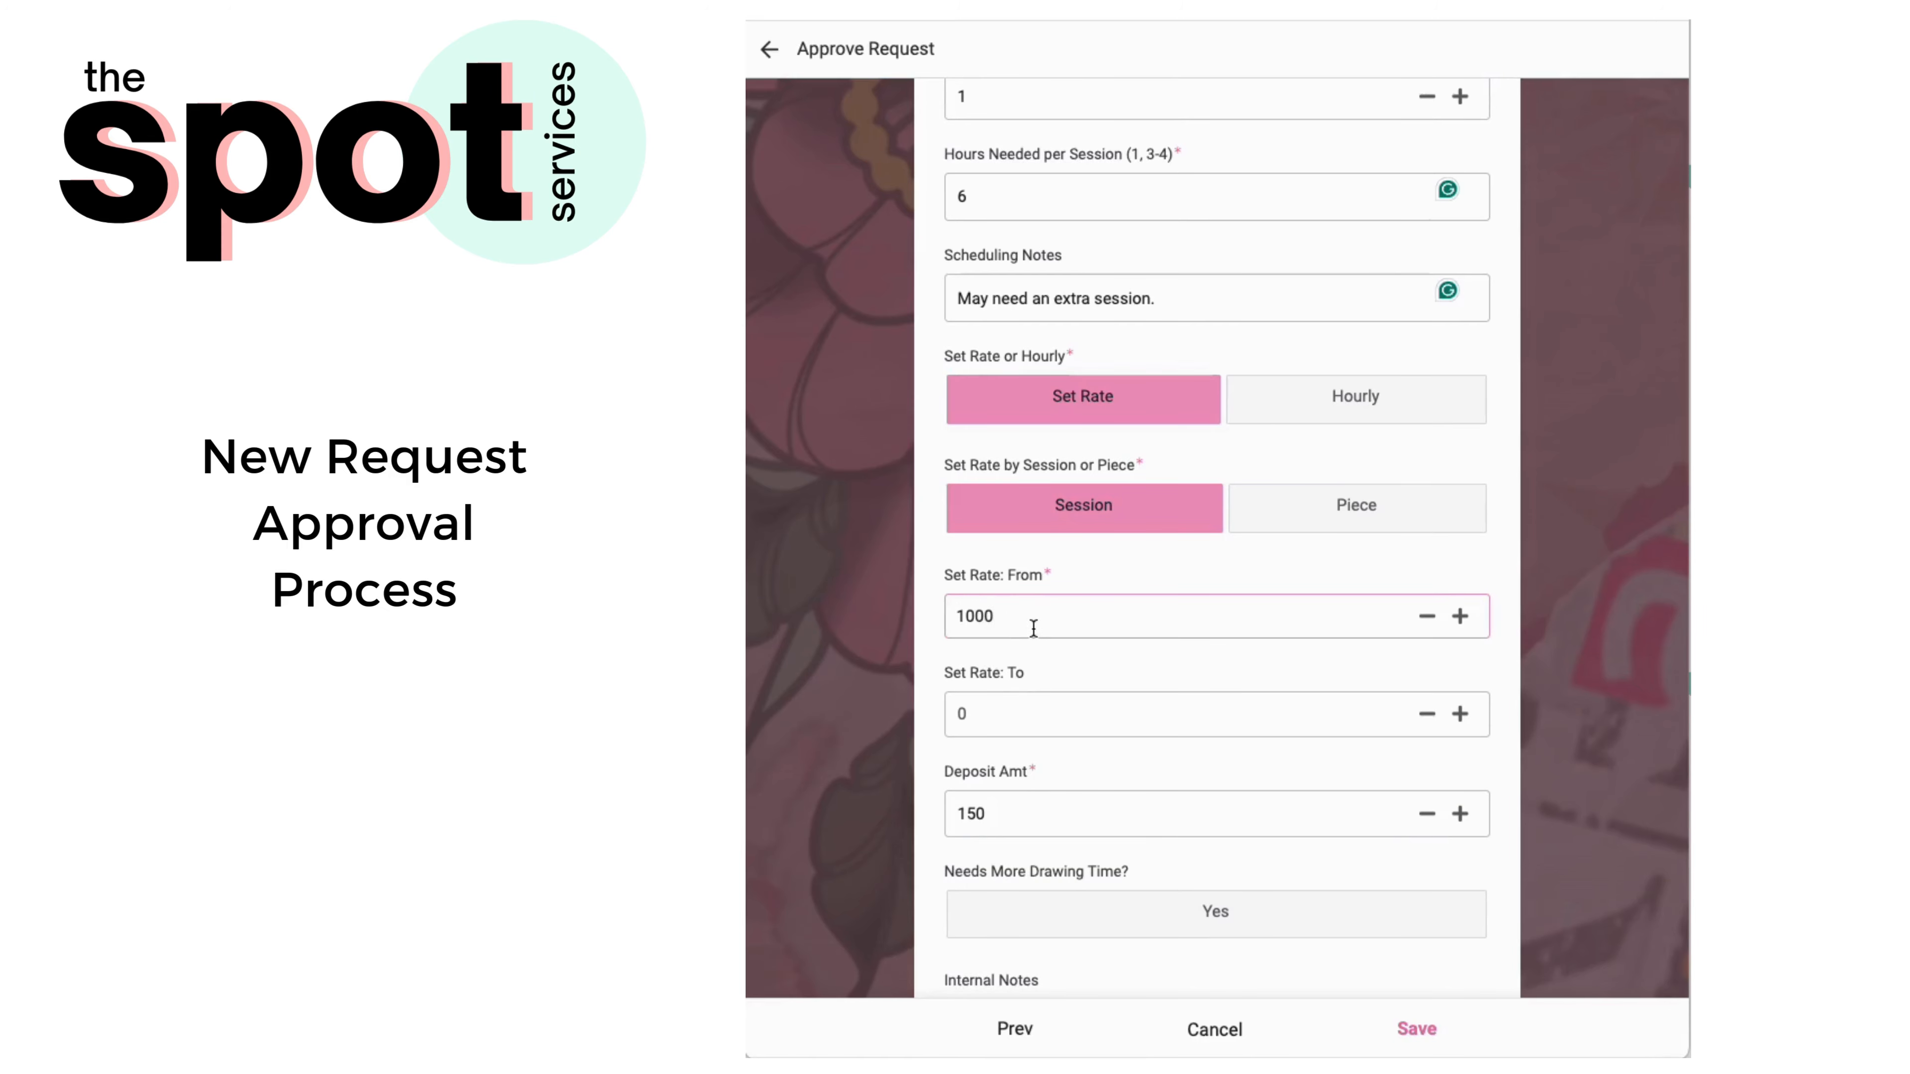
Clear the starting rate and try to save the approval without a rate range.
{"action": "left_click_drag", "start_coordinate": [1033, 617], "coordinate": [901, 609]}
{"action": "key", "text": "BackSpace"}
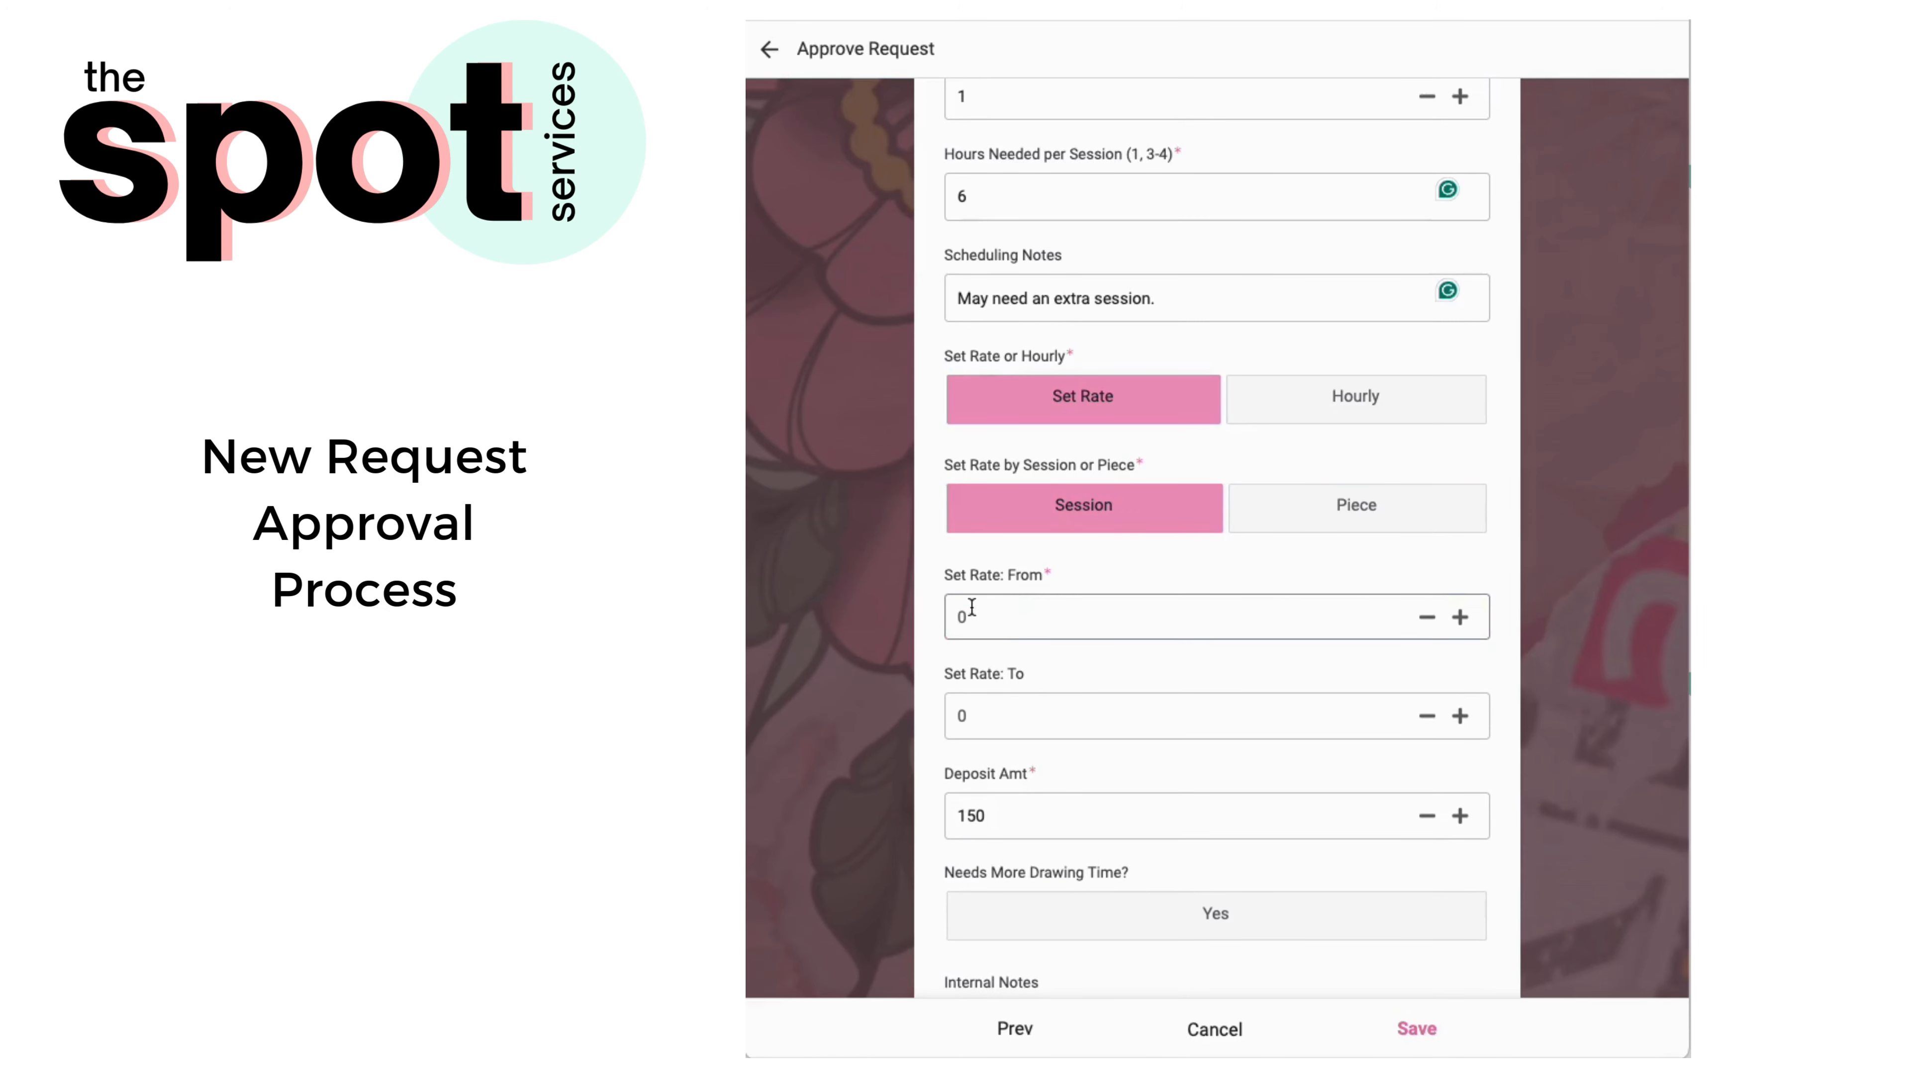
{"action": "left_click", "coordinate": [930, 620]}
{"action": "left_click", "coordinate": [933, 716]}
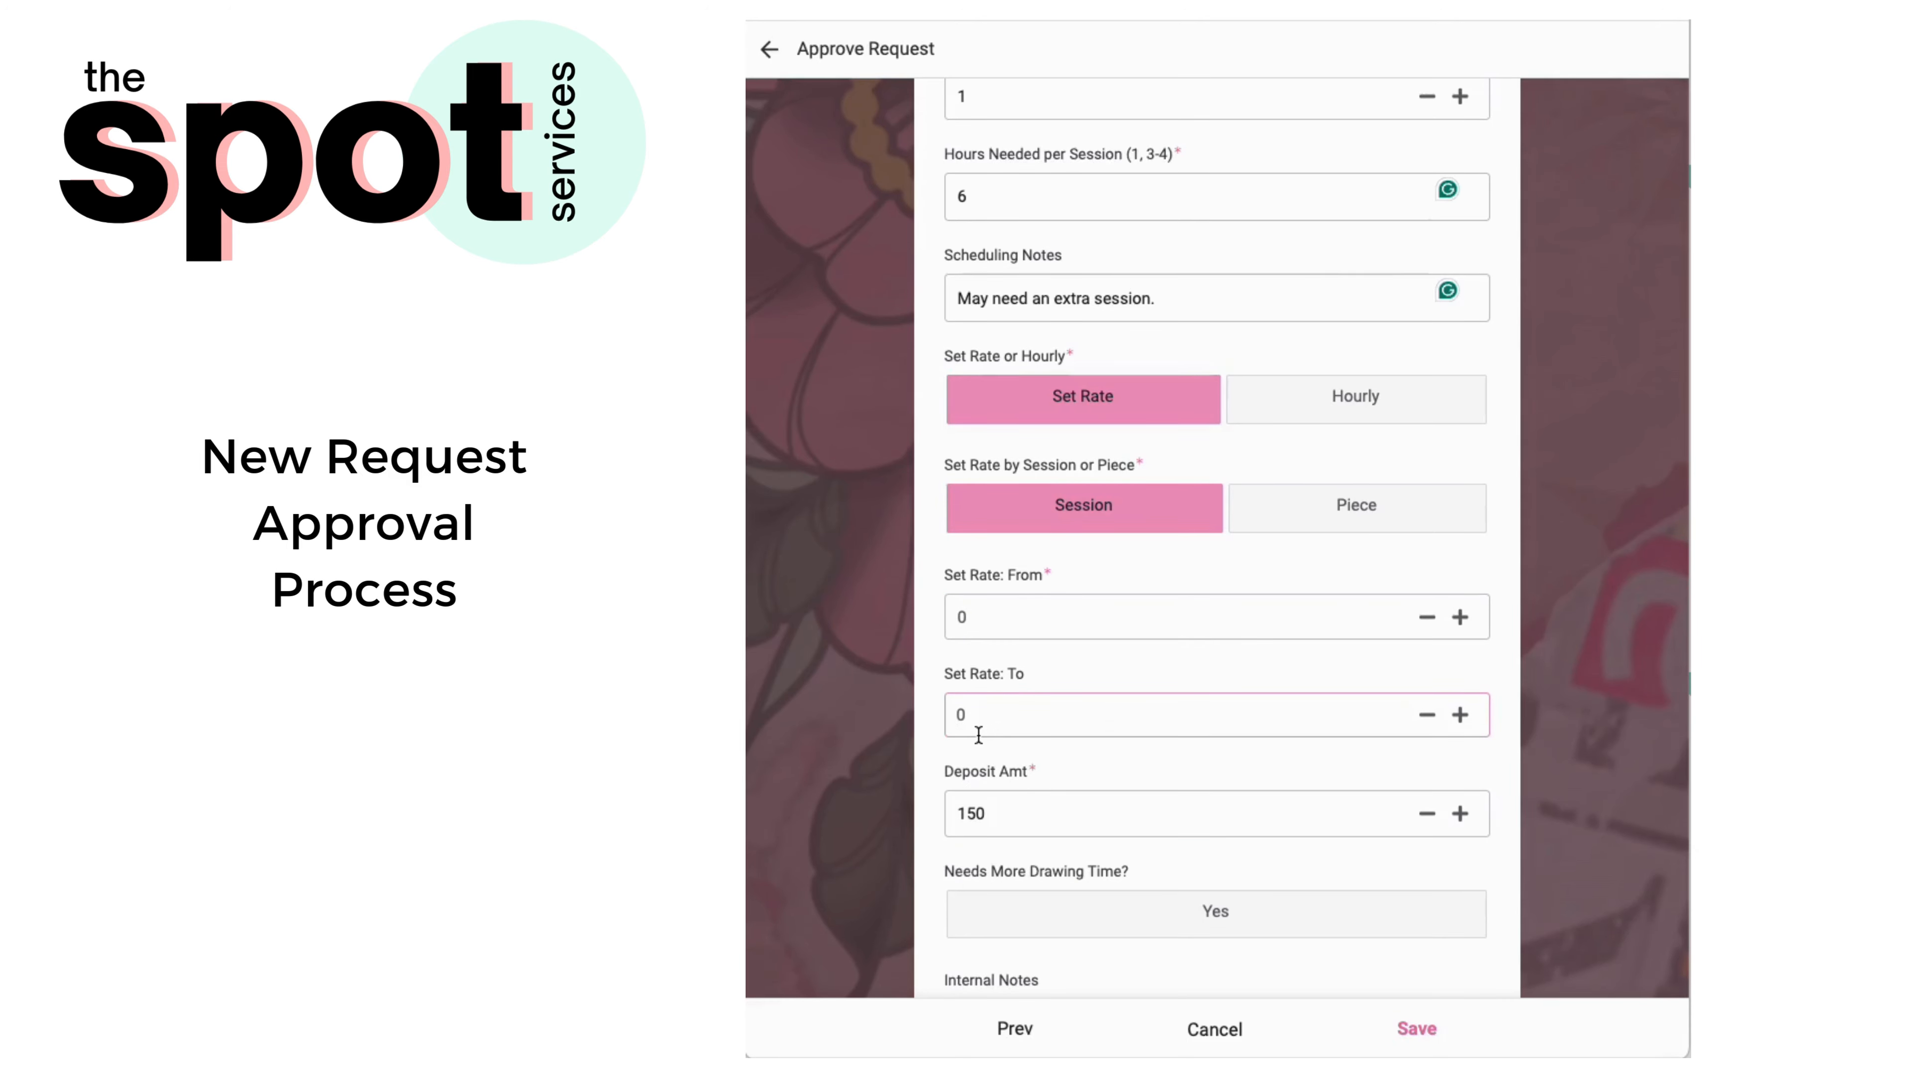
{"action": "type", "text": "0"}
{"action": "left_click", "coordinate": [1056, 618]}
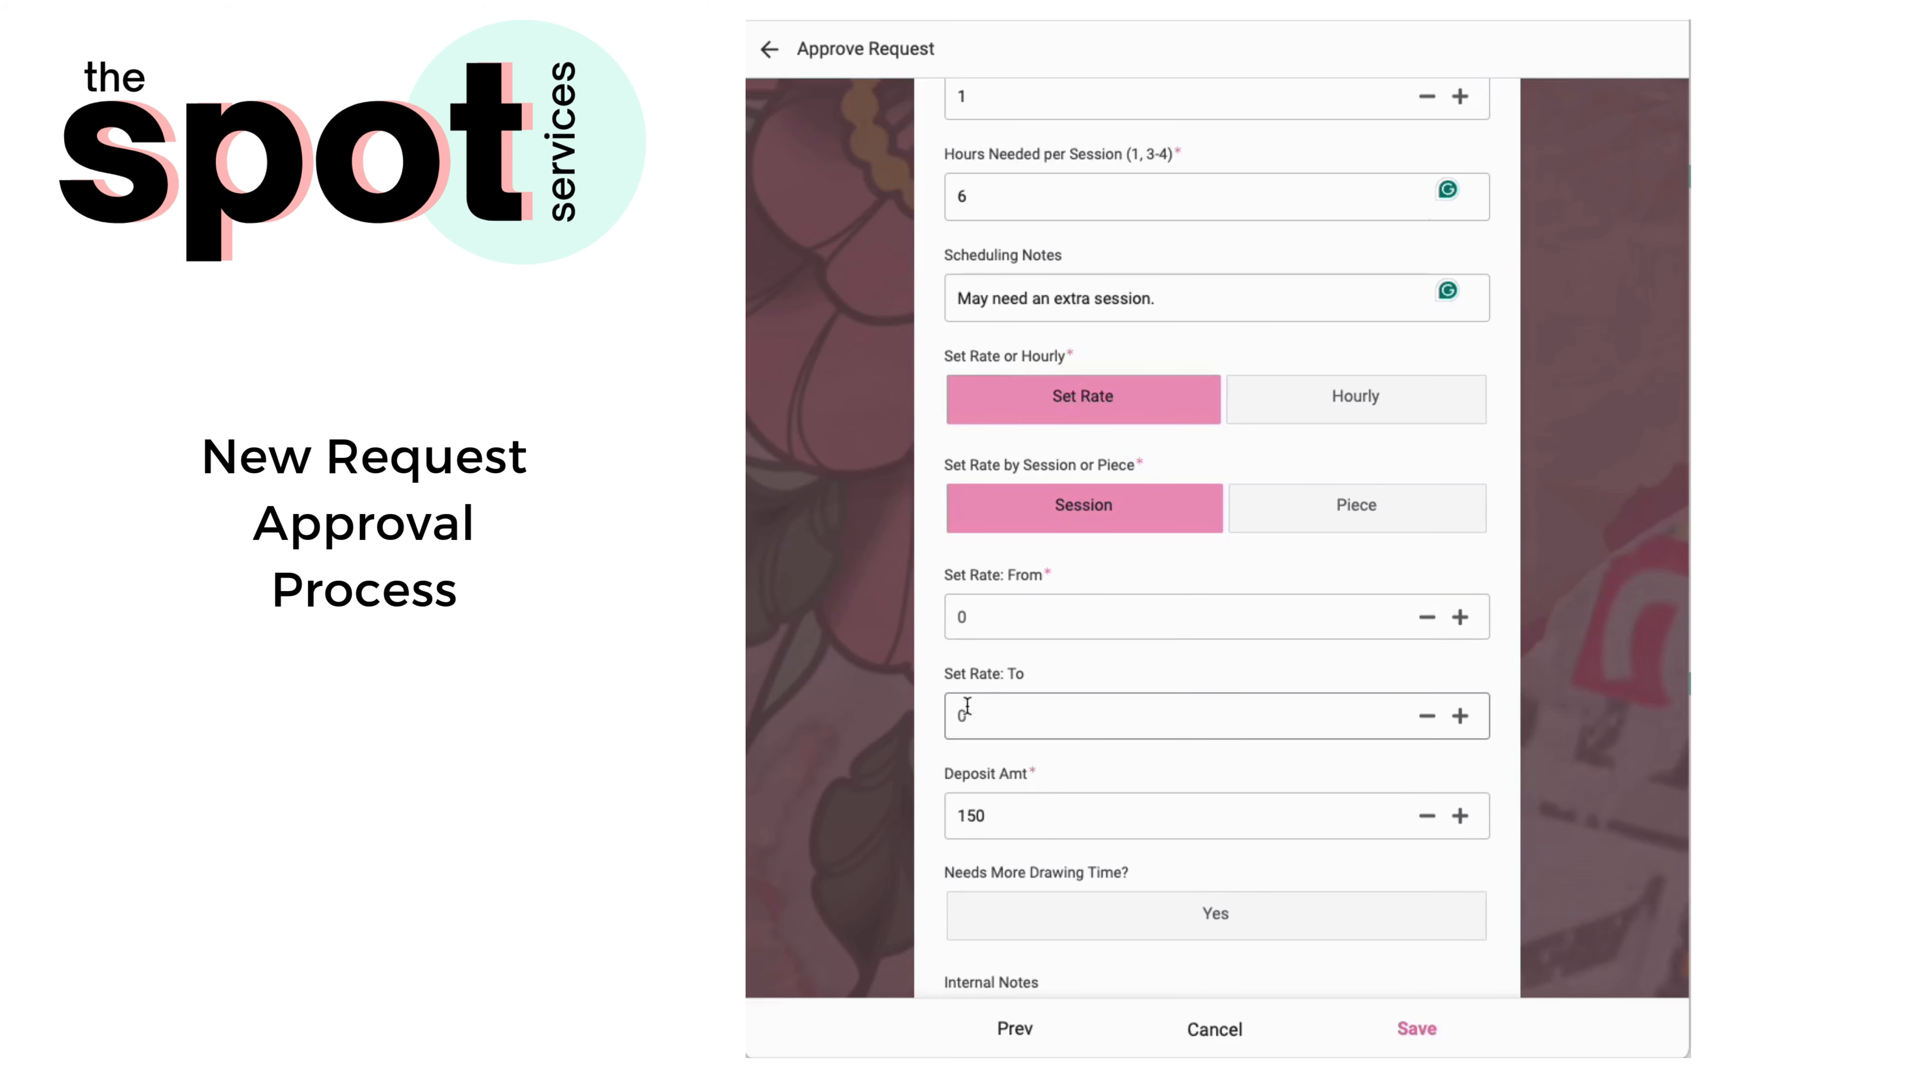
{"action": "scroll", "coordinate": [995, 667], "scroll_direction": "down", "scroll_amount": 2}
{"action": "left_click", "coordinate": [1414, 1043]}
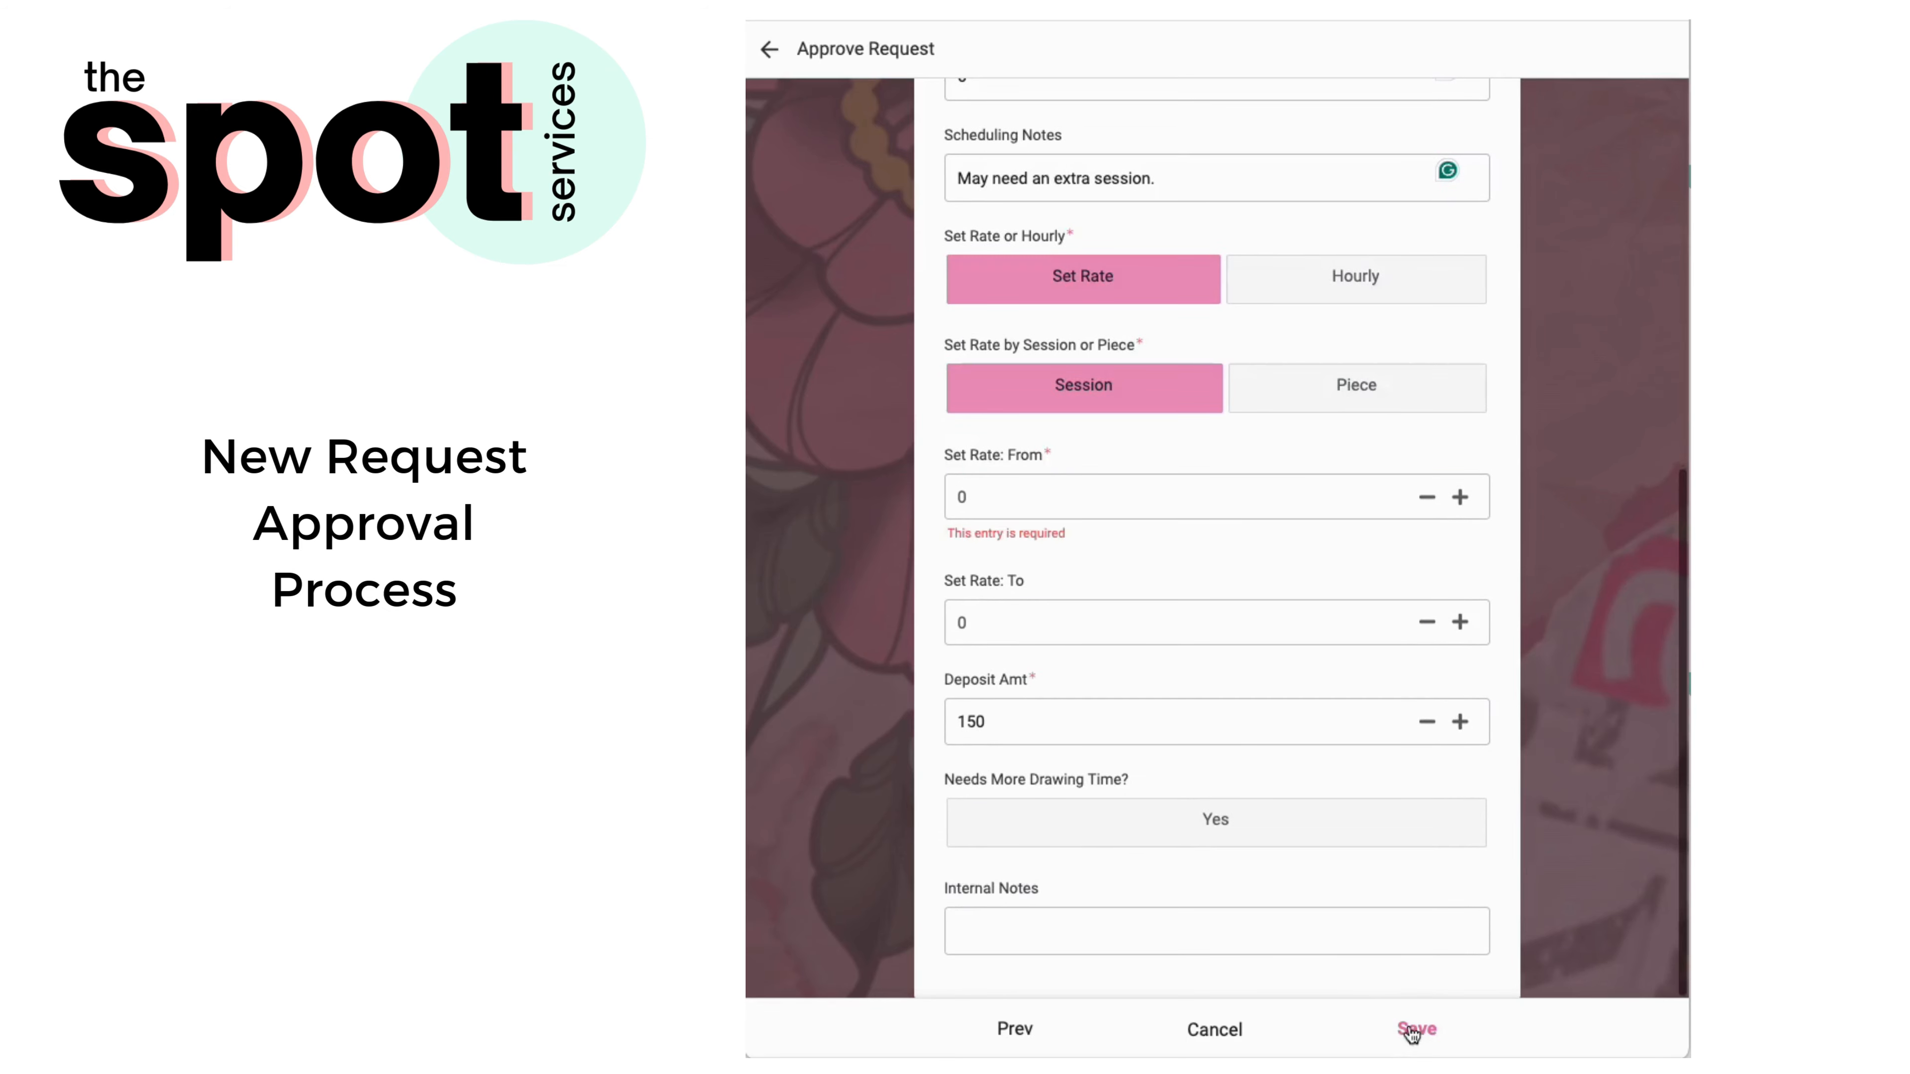
Try to save the approval with both the starting and upper set rate at 0.
{"action": "left_click", "coordinate": [998, 501]}
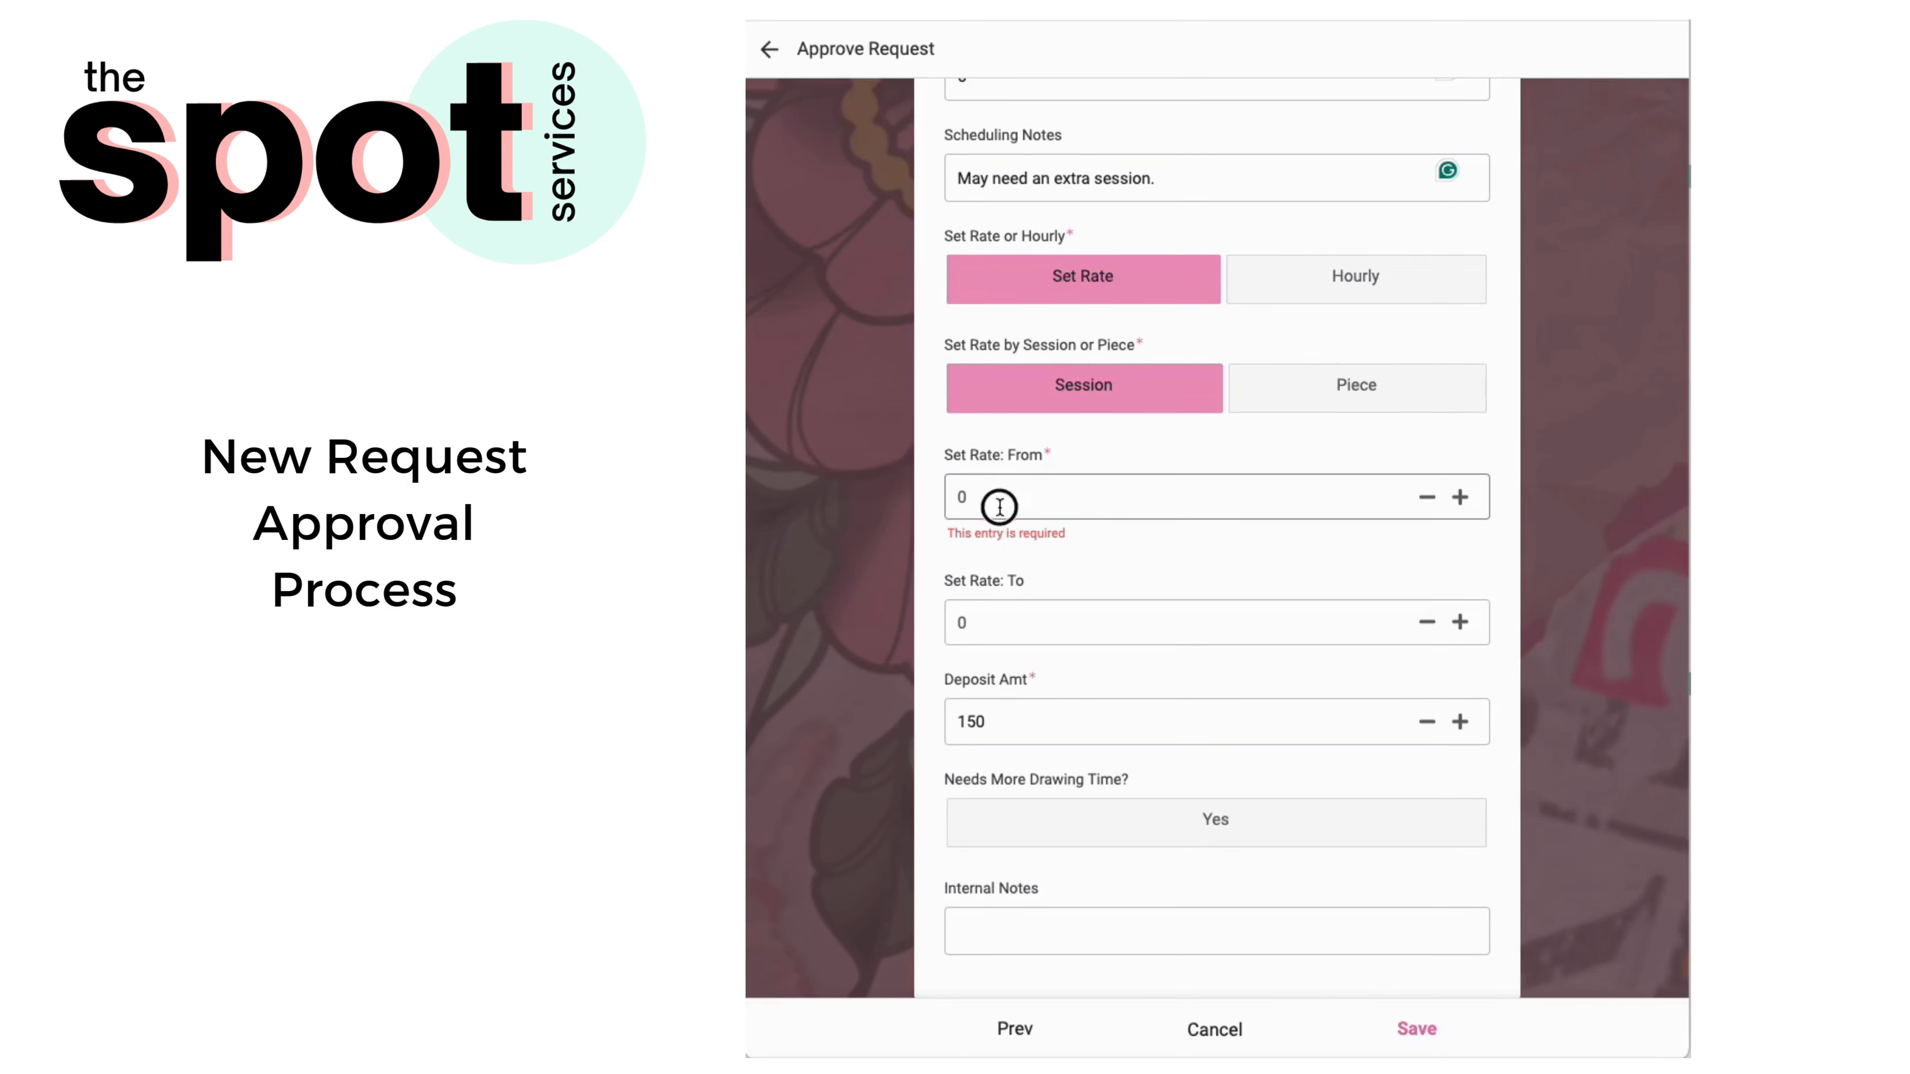
{"action": "left_click", "coordinate": [1008, 630]}
{"action": "type", "text": "0"}
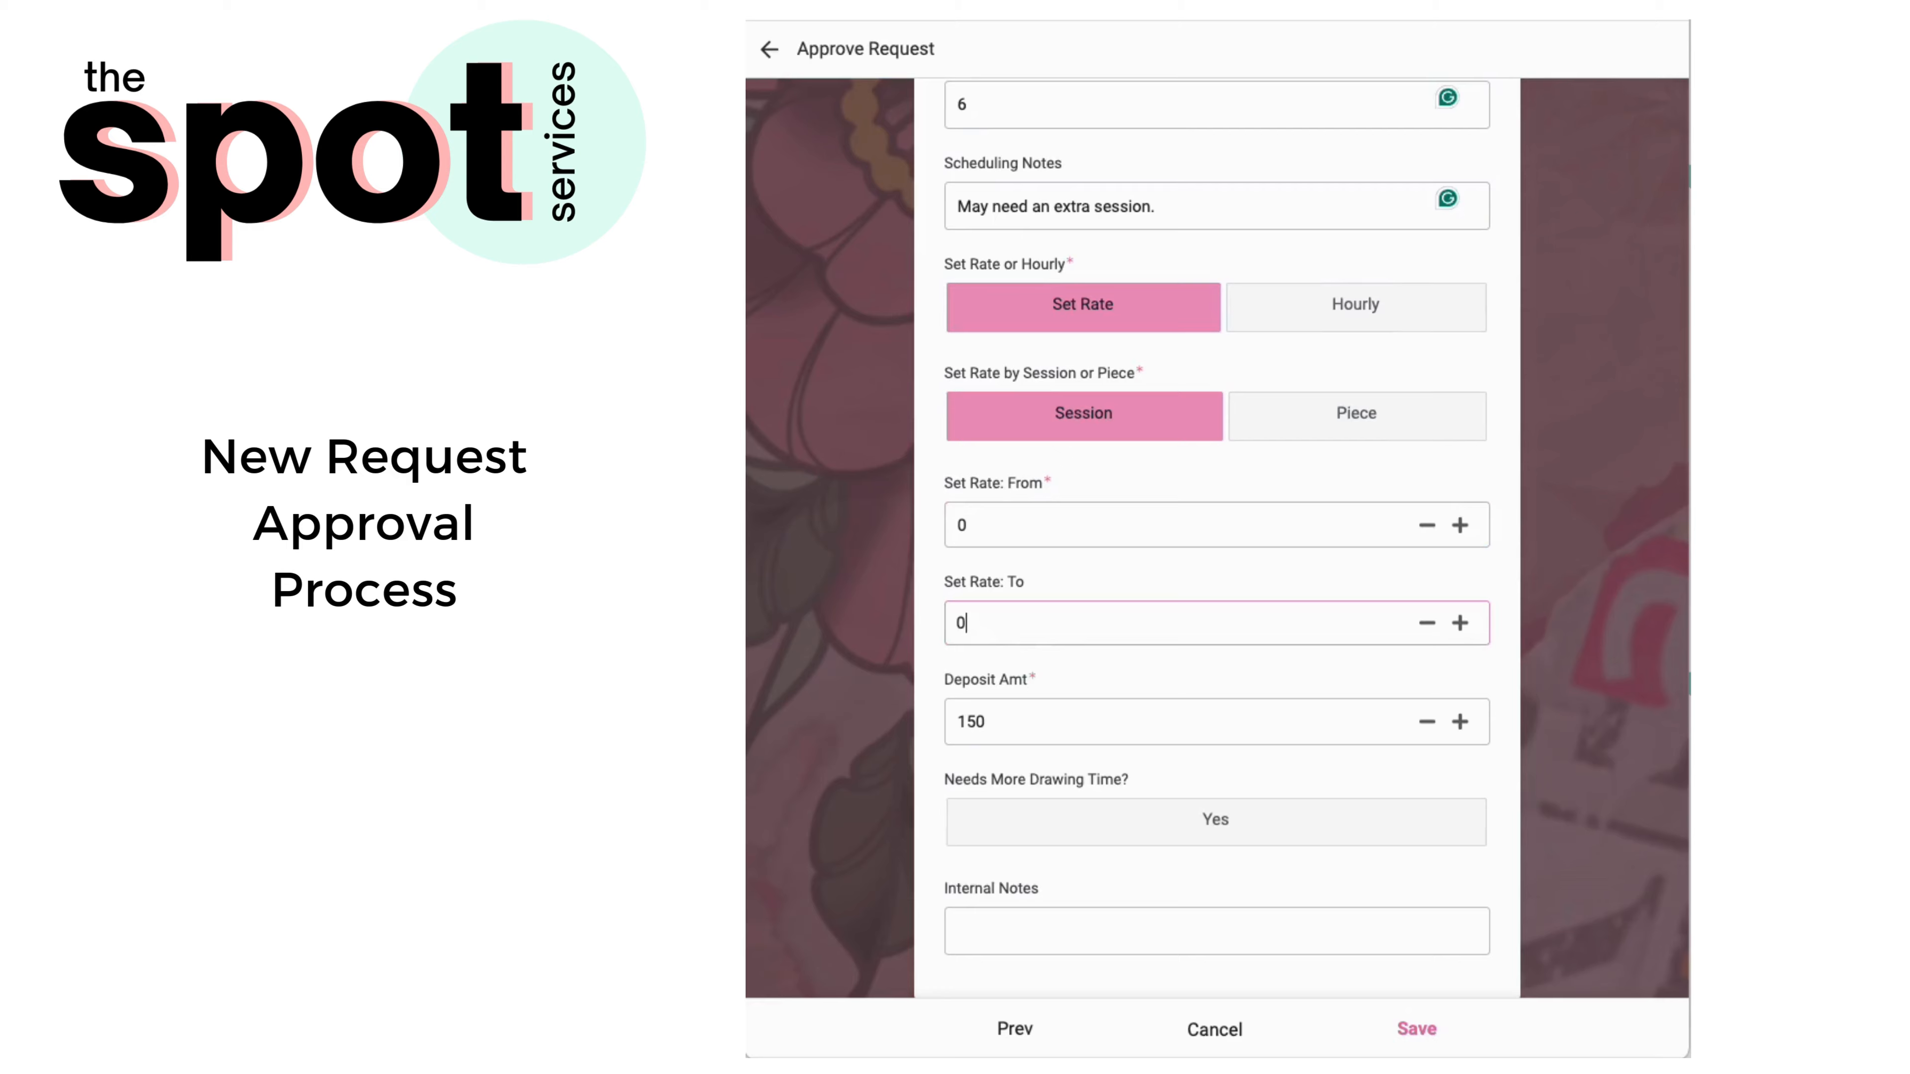
{"action": "left_click", "coordinate": [1423, 1032]}
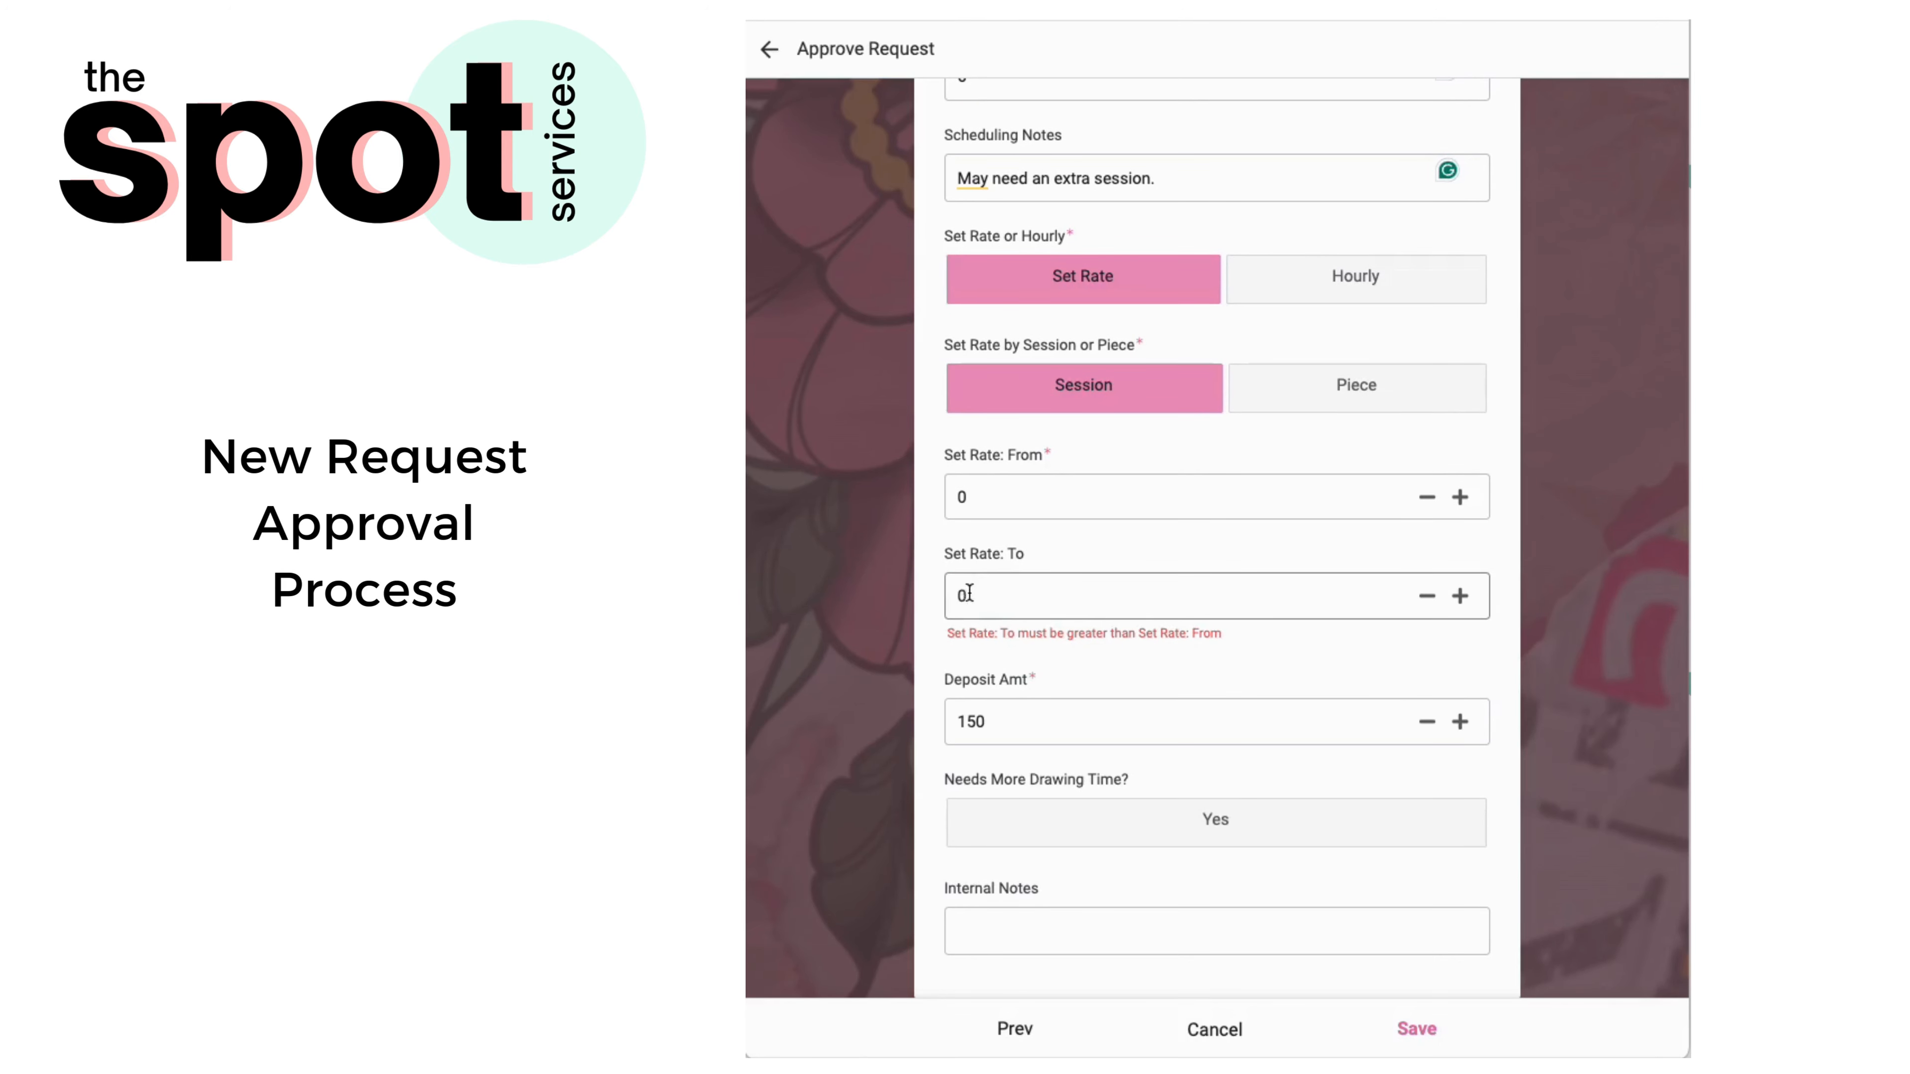
Clear the upper set rate and the deposit amount.
{"action": "left_click", "coordinate": [1003, 598]}
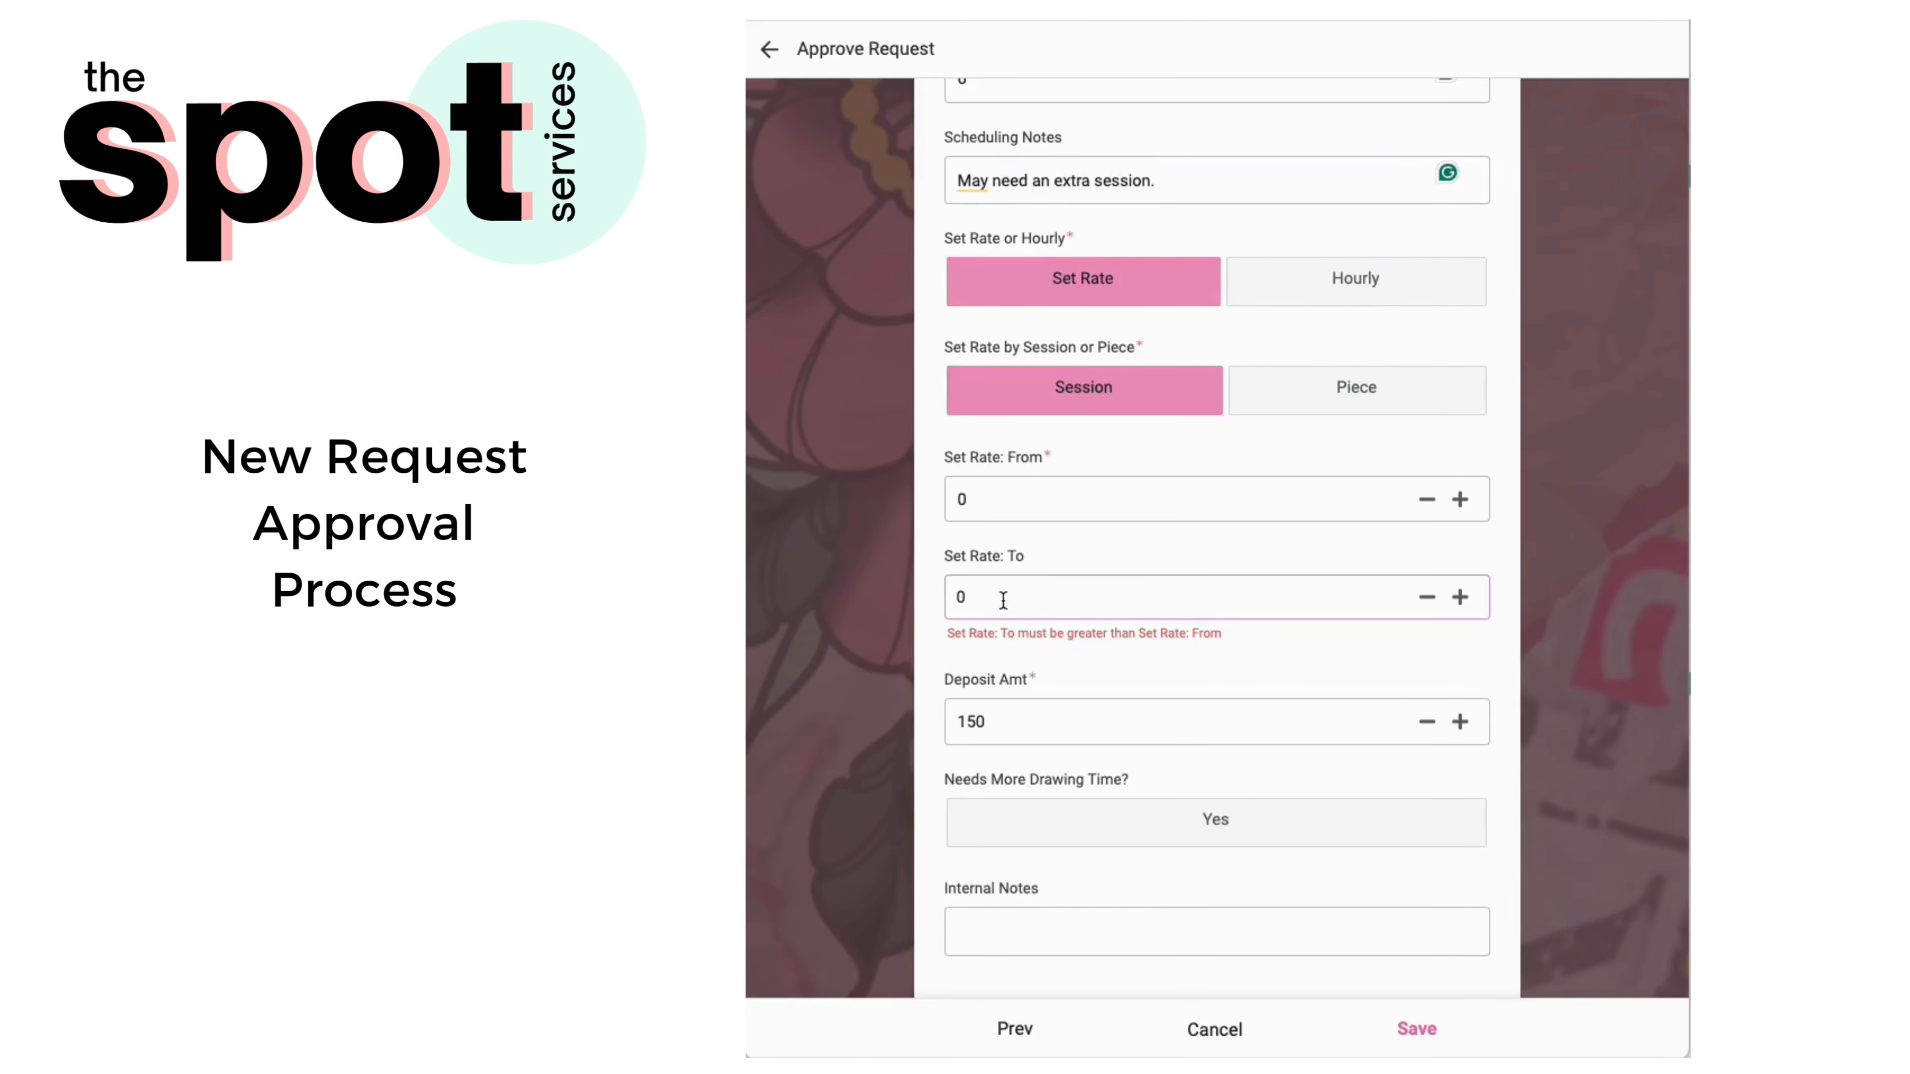
{"action": "left_click", "coordinate": [889, 592]}
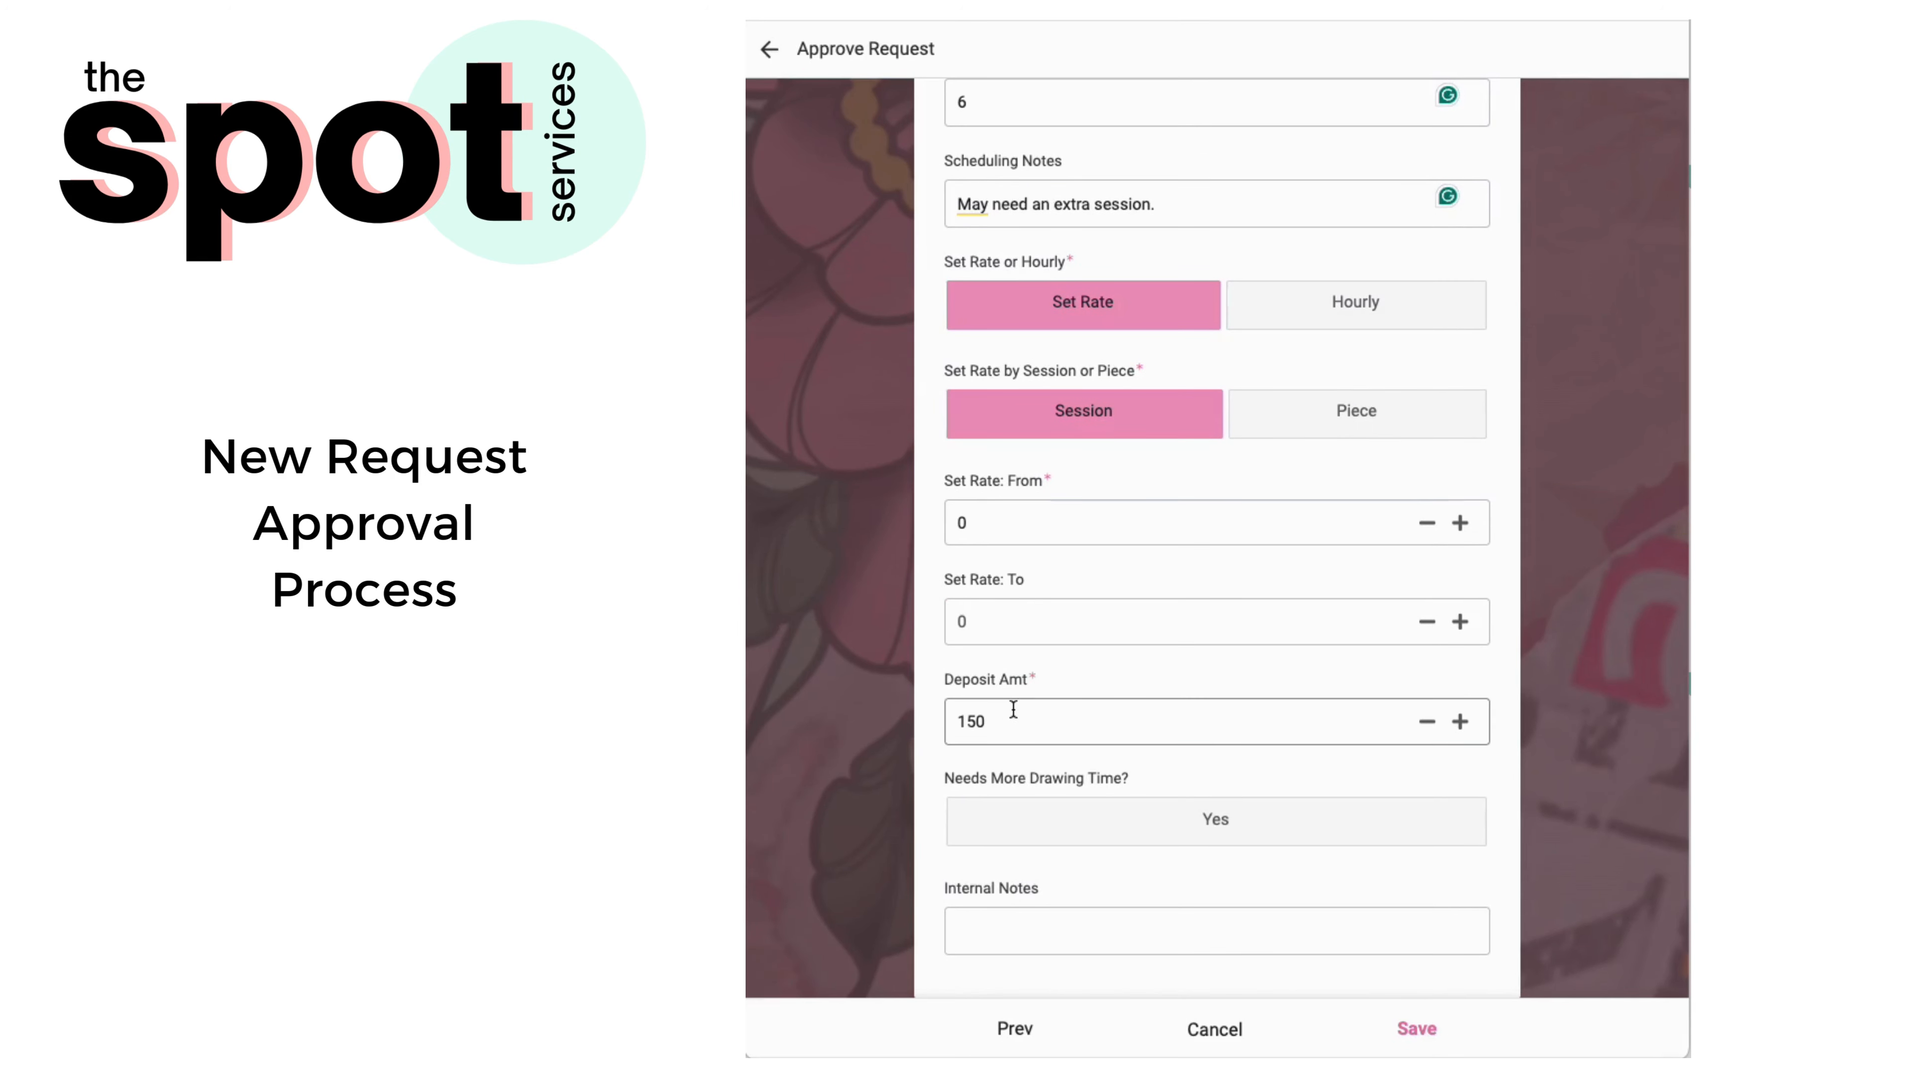
{"action": "left_click_drag", "start_coordinate": [1013, 719], "coordinate": [810, 727]}
{"action": "key", "text": "BackSpace"}
{"action": "left_click", "coordinate": [1187, 946]}
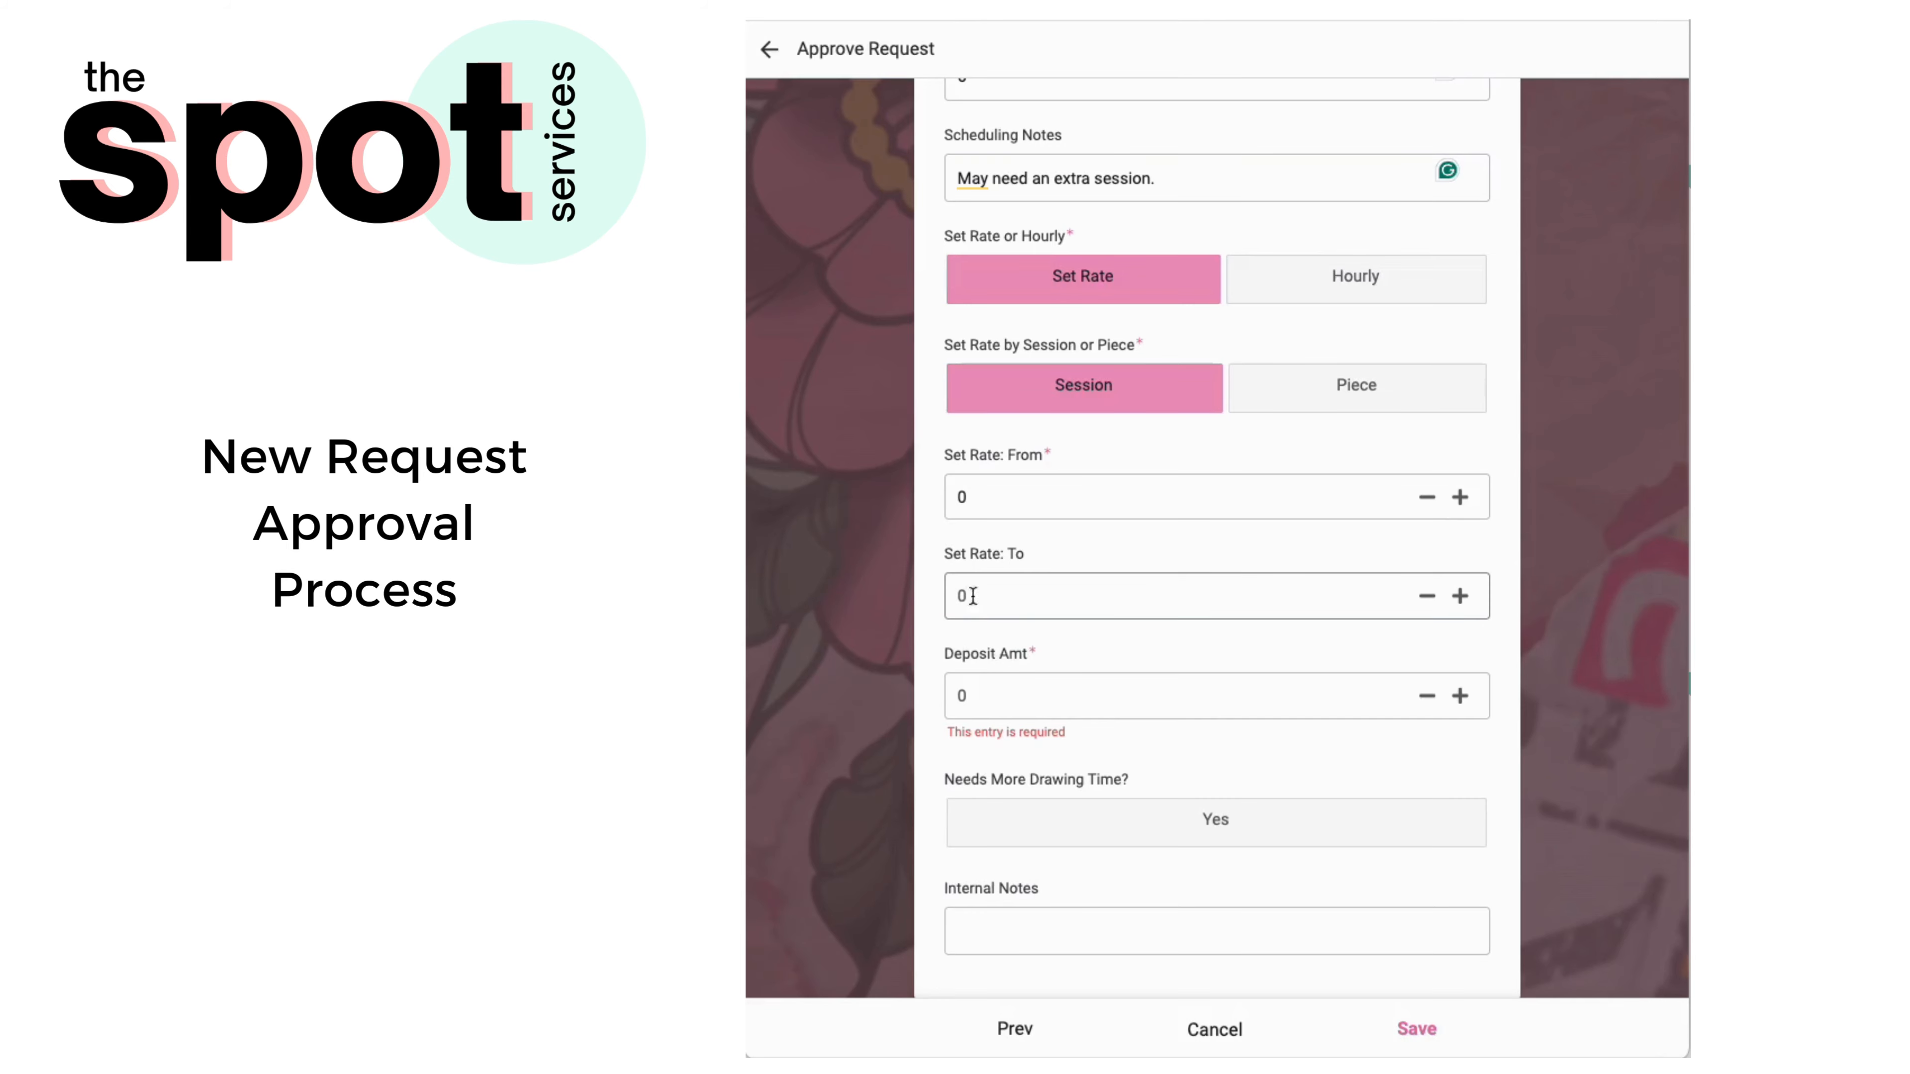
Set the number of sessions to 2 and the starting rate to 1000.
{"action": "scroll", "coordinate": [1097, 534], "scroll_direction": "up", "scroll_amount": 1}
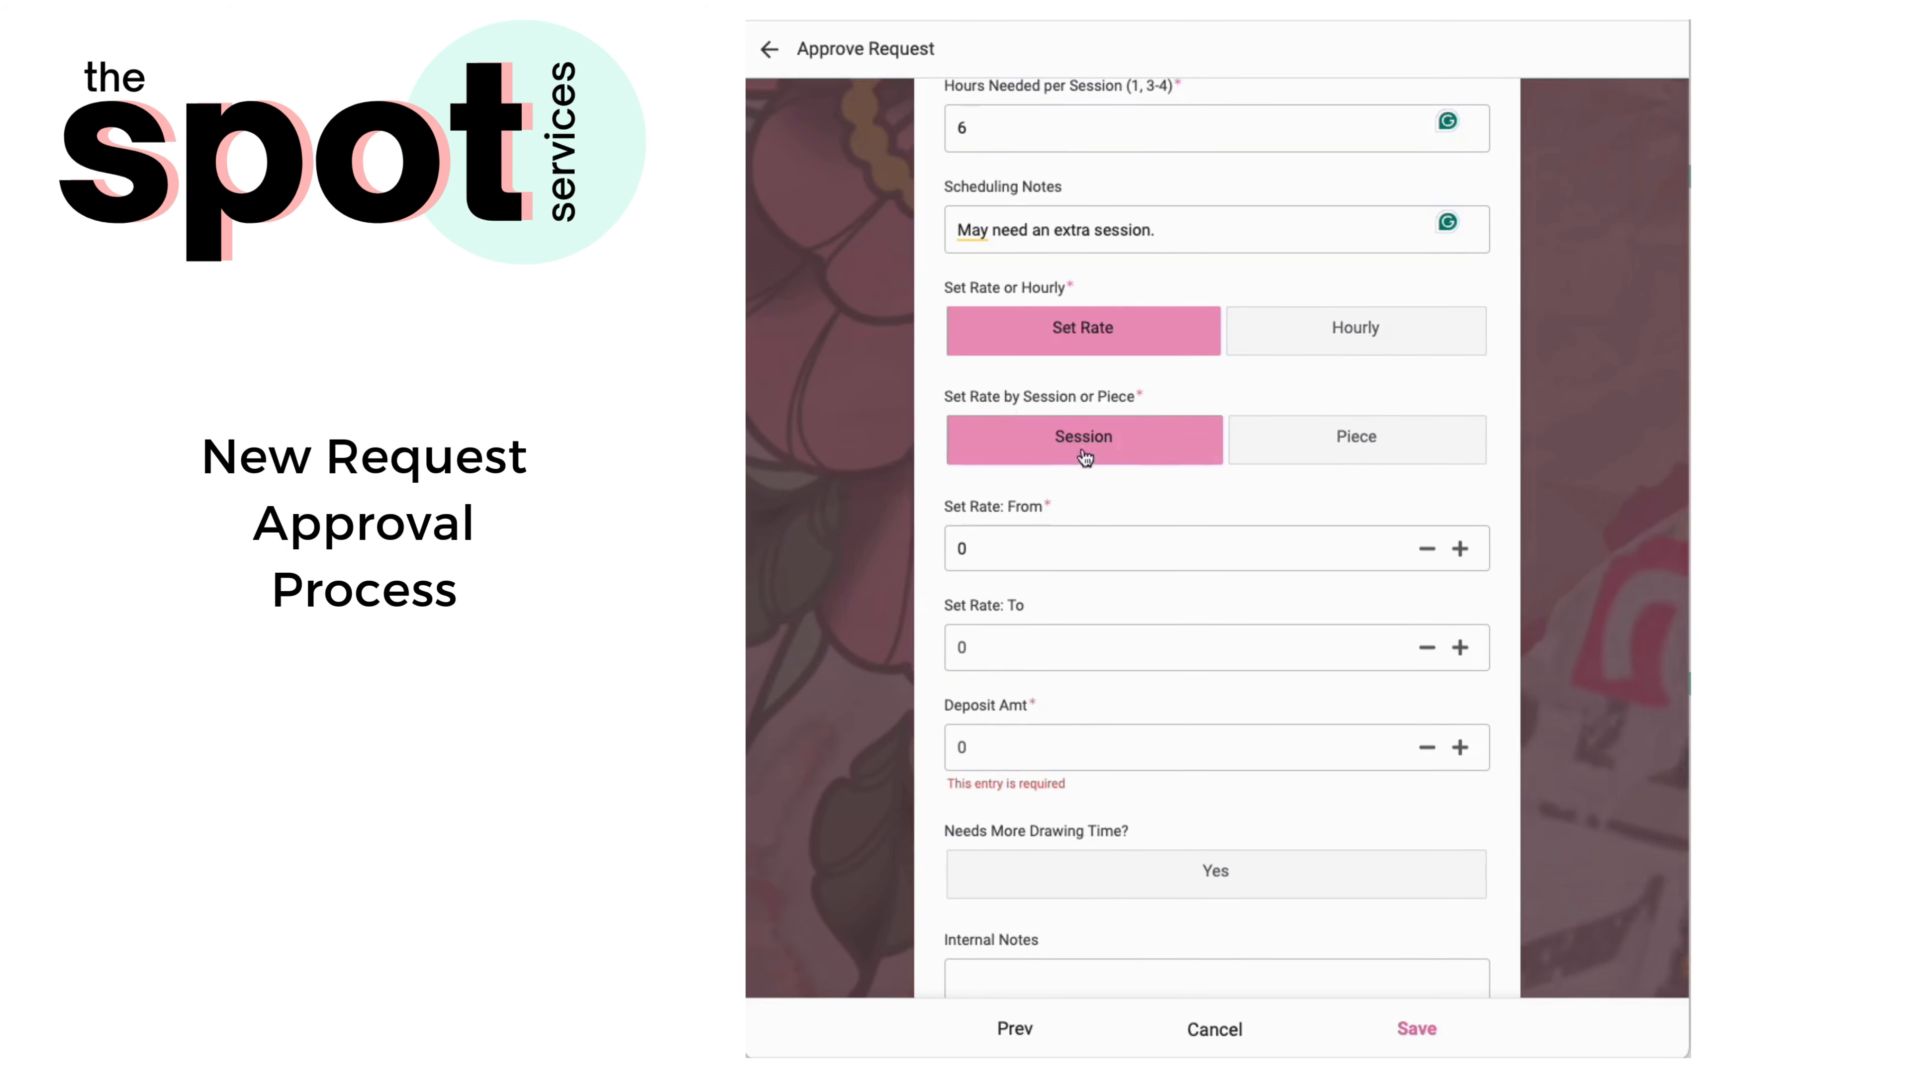
{"action": "scroll", "coordinate": [1084, 490], "scroll_direction": "up", "scroll_amount": 3}
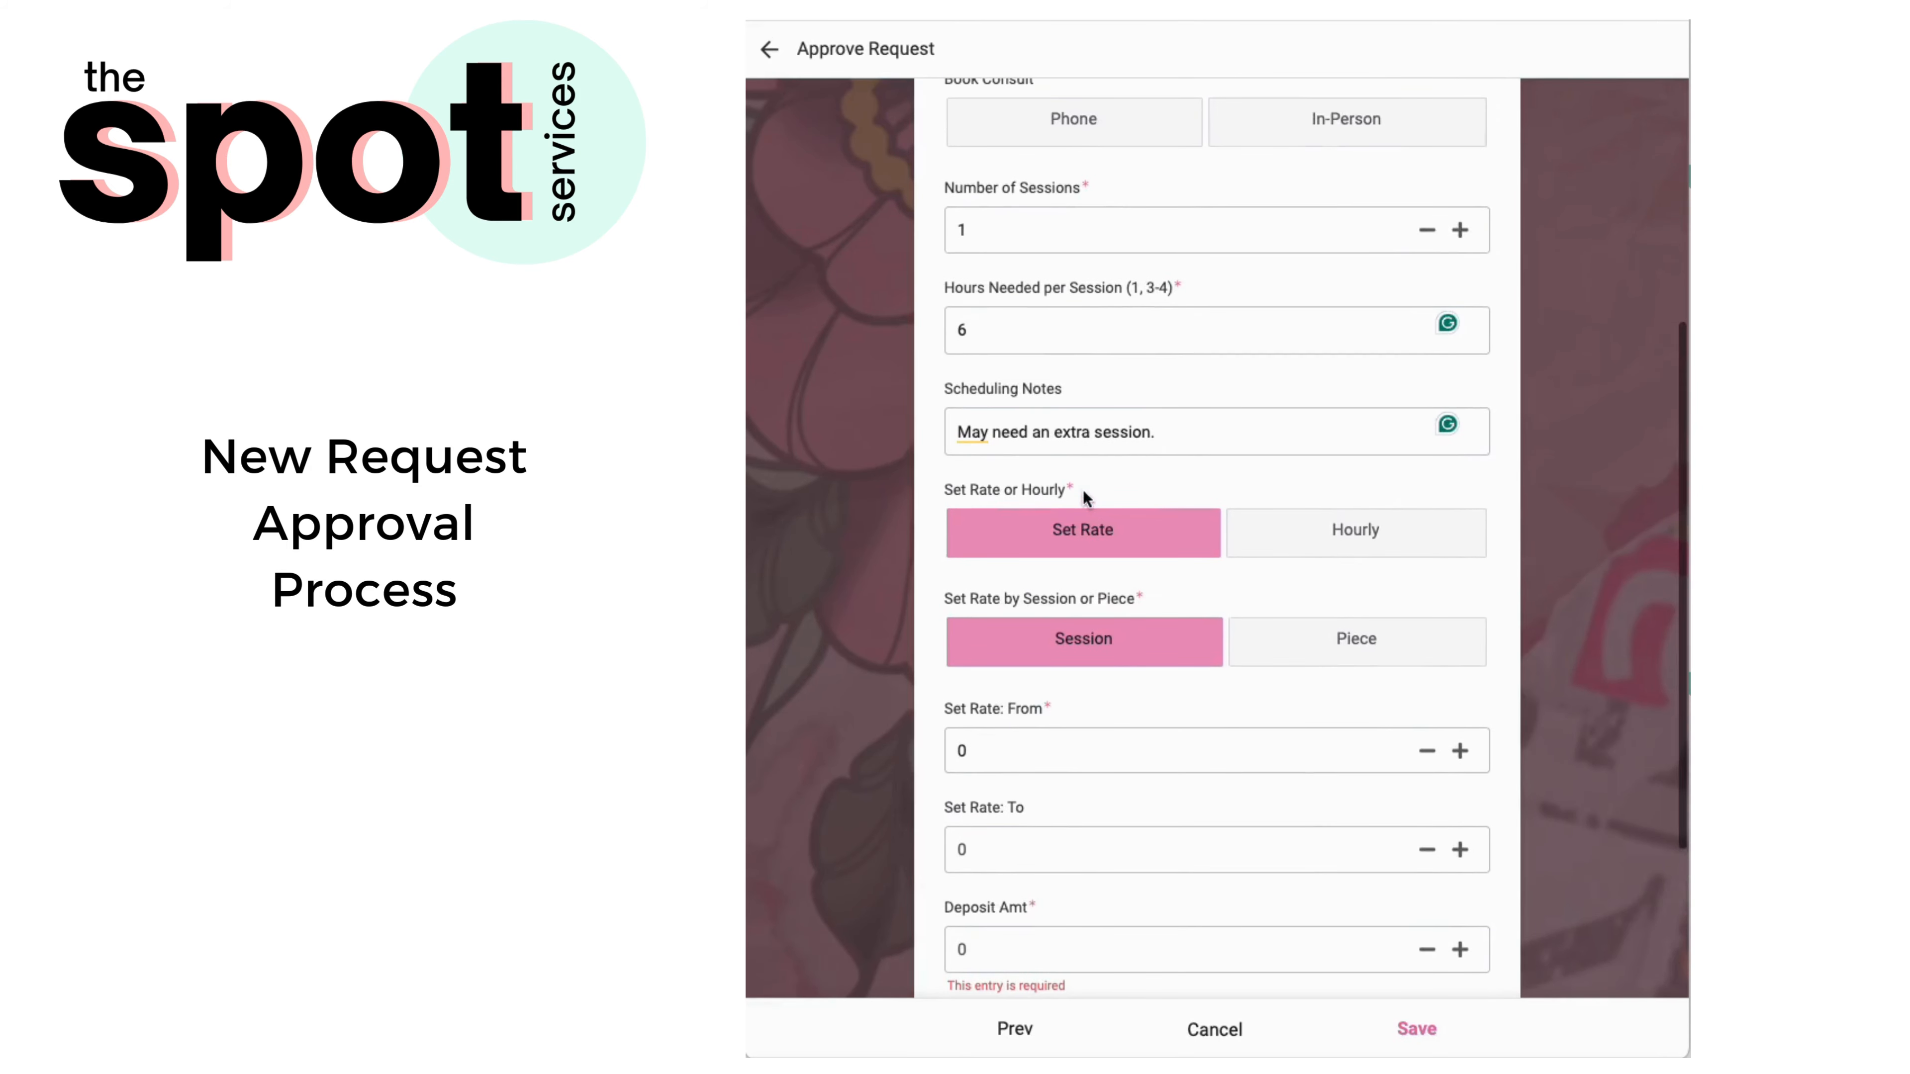
{"action": "left_click_drag", "start_coordinate": [989, 231], "coordinate": [917, 235]}
{"action": "type", "text": "2"}
{"action": "left_click", "coordinate": [989, 760]}
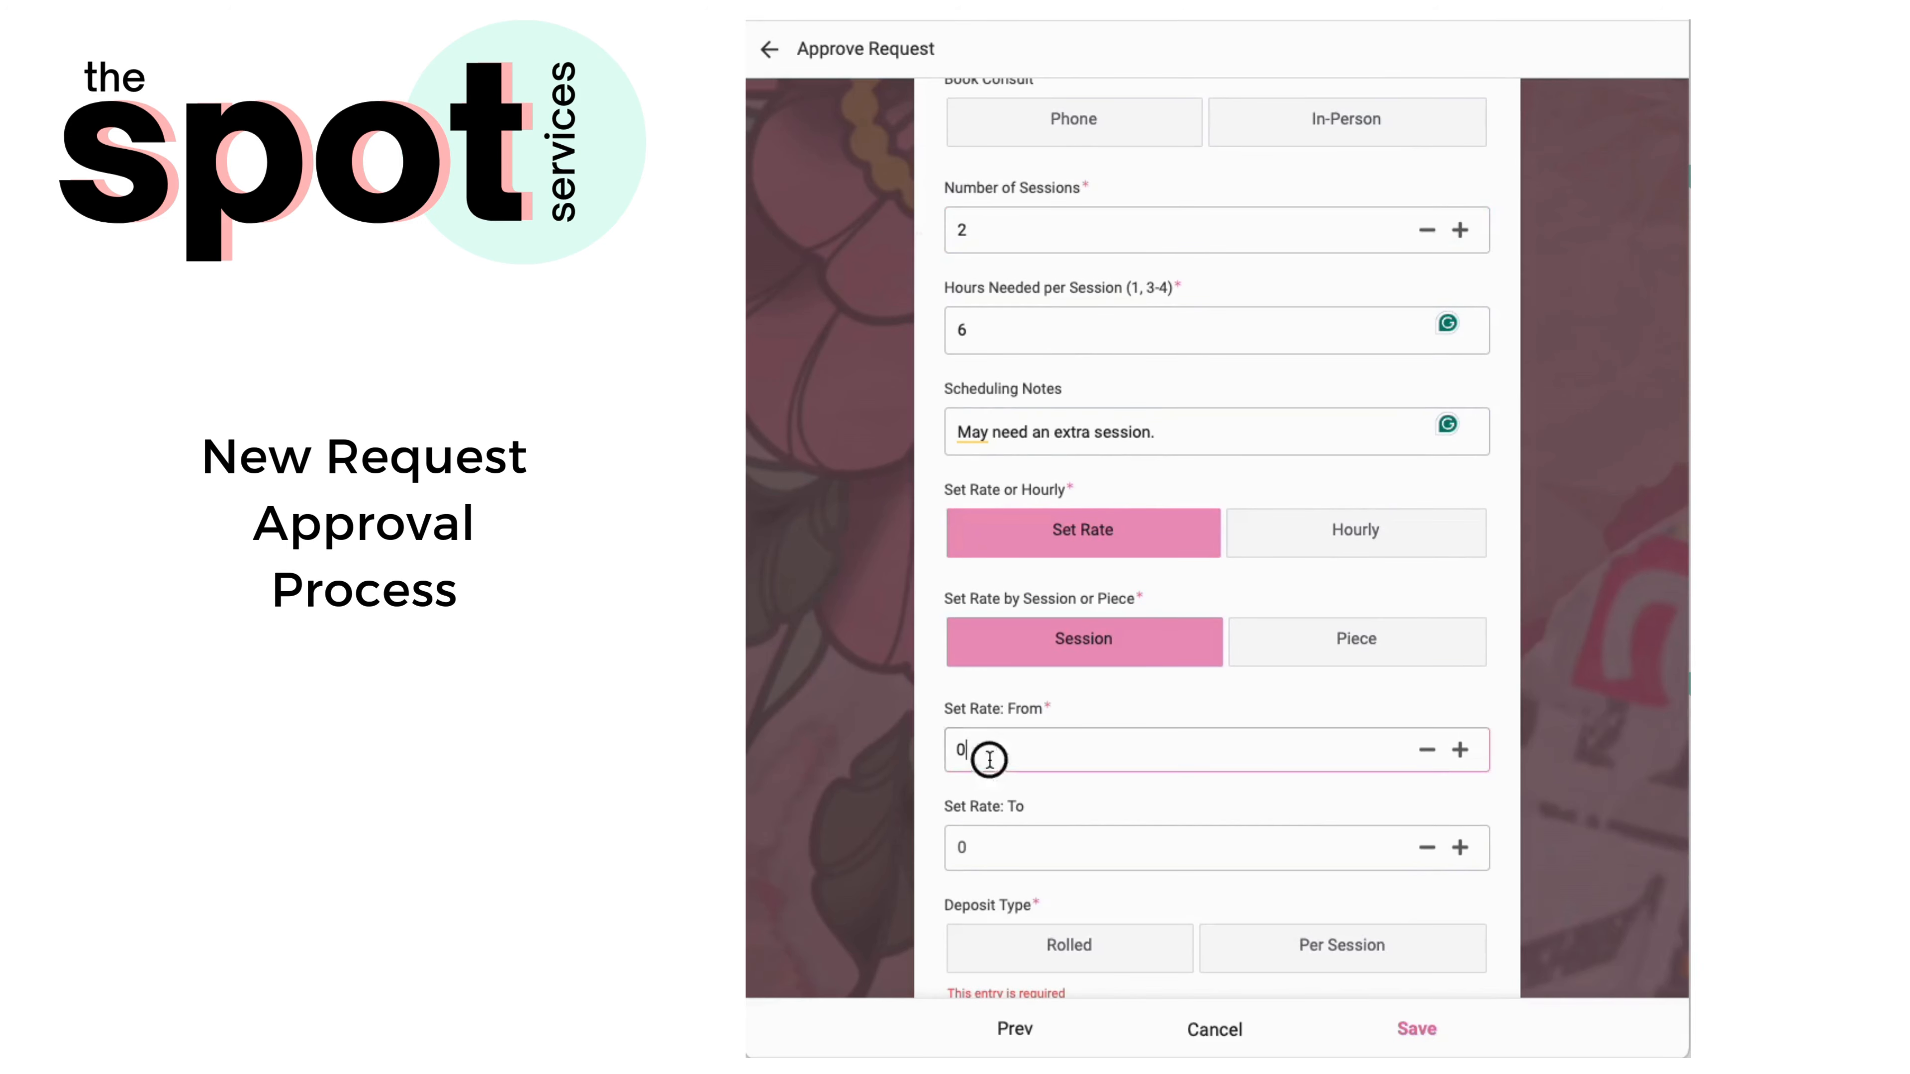
{"action": "left_click_drag", "start_coordinate": [990, 760], "coordinate": [946, 753]}
{"action": "type", "text": "1000"}
Apply the set rate by piece with a starting rate of 2000.
{"action": "left_click", "coordinate": [1373, 652]}
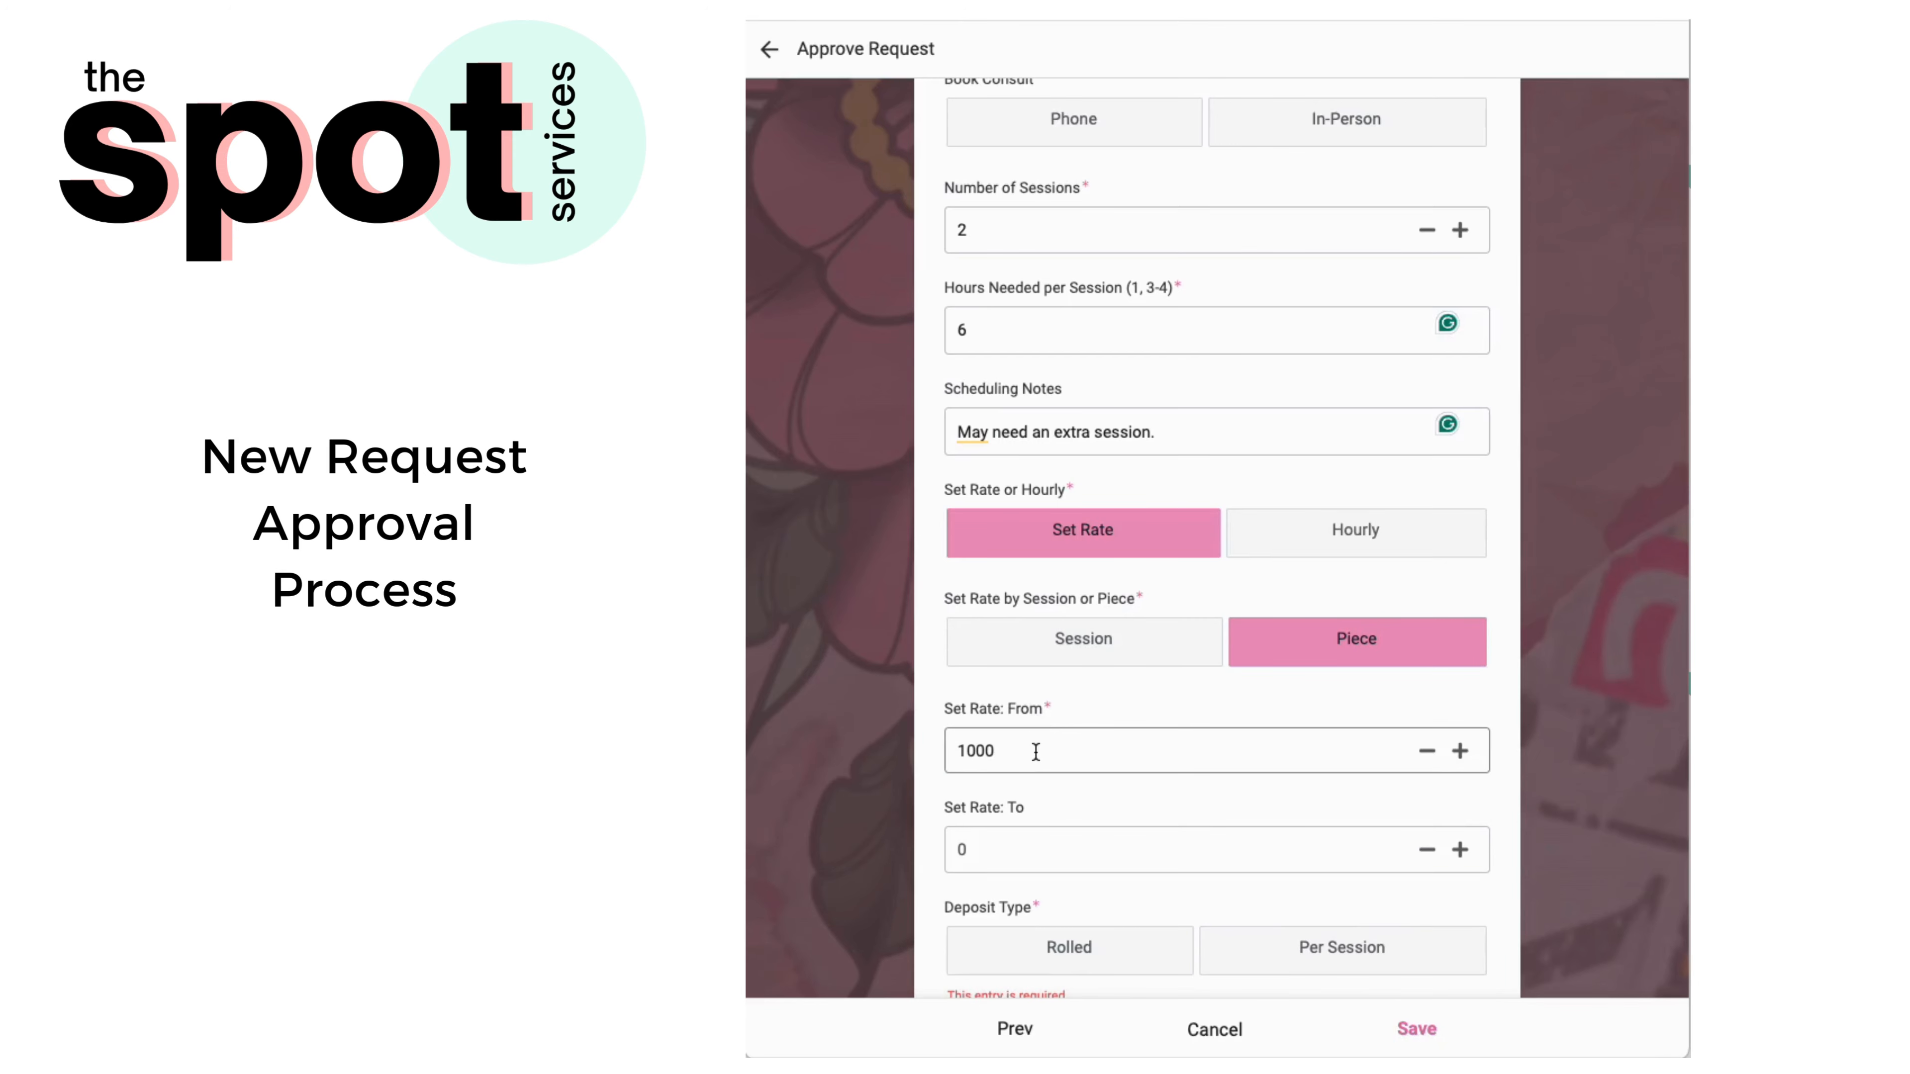
{"action": "left_click_drag", "start_coordinate": [1036, 751], "coordinate": [876, 747]}
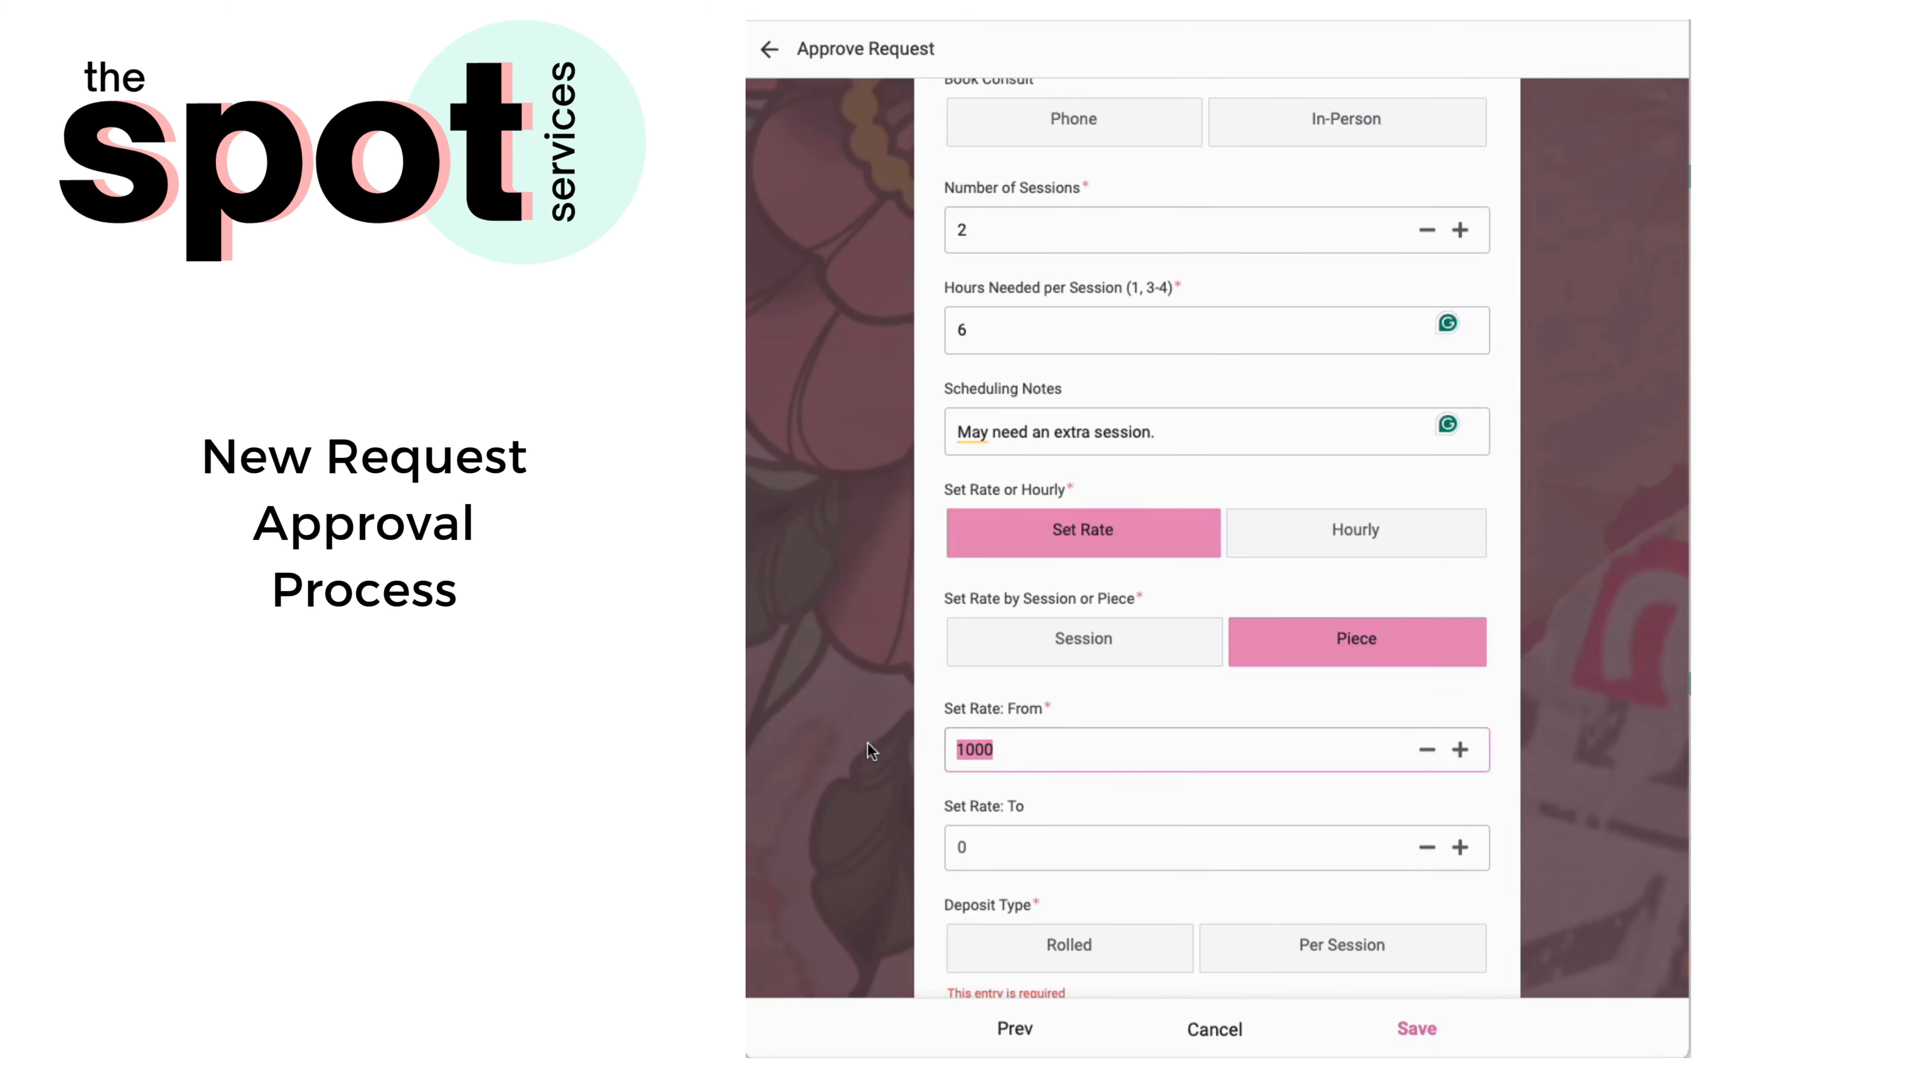
{"action": "type", "text": "2000"}
{"action": "left_click", "coordinate": [901, 731]}
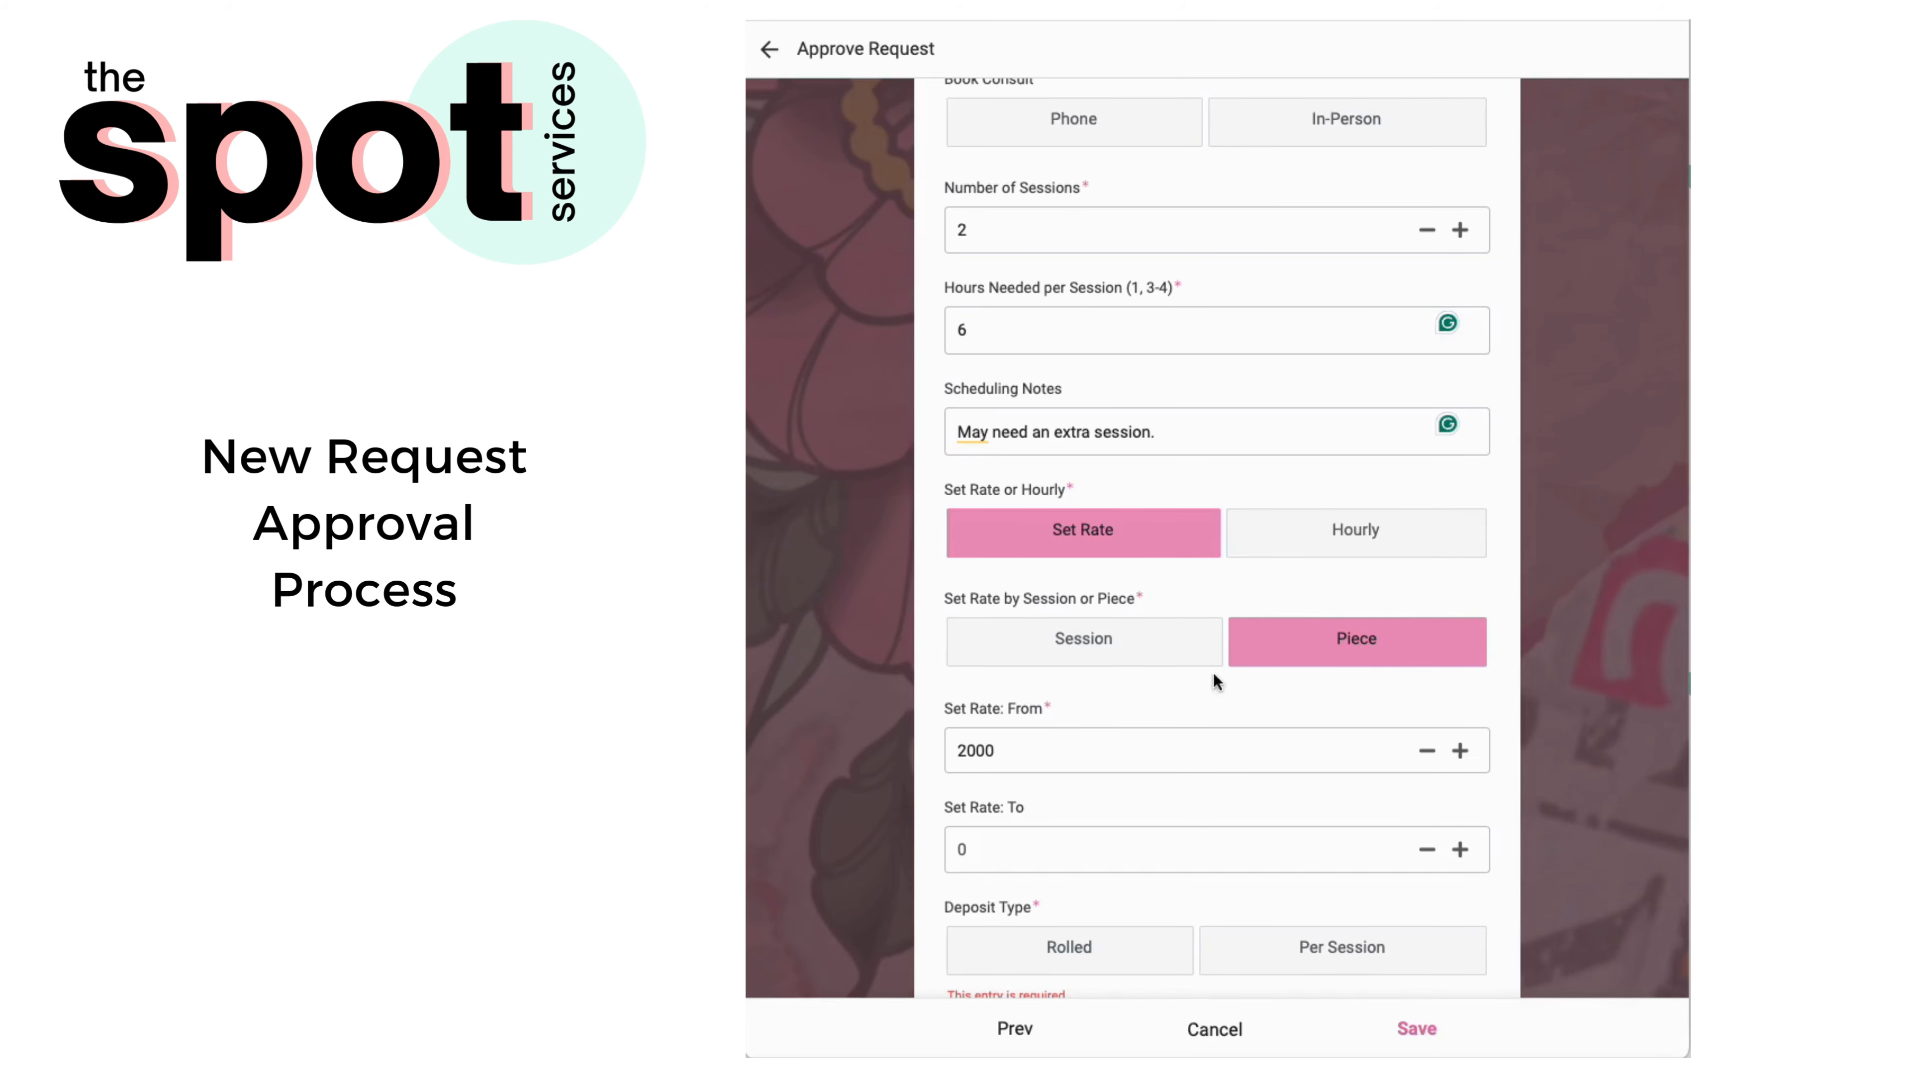
Price the request by session for 1 session, with a starting rate of 1000.
{"action": "double_click", "coordinate": [993, 750]}
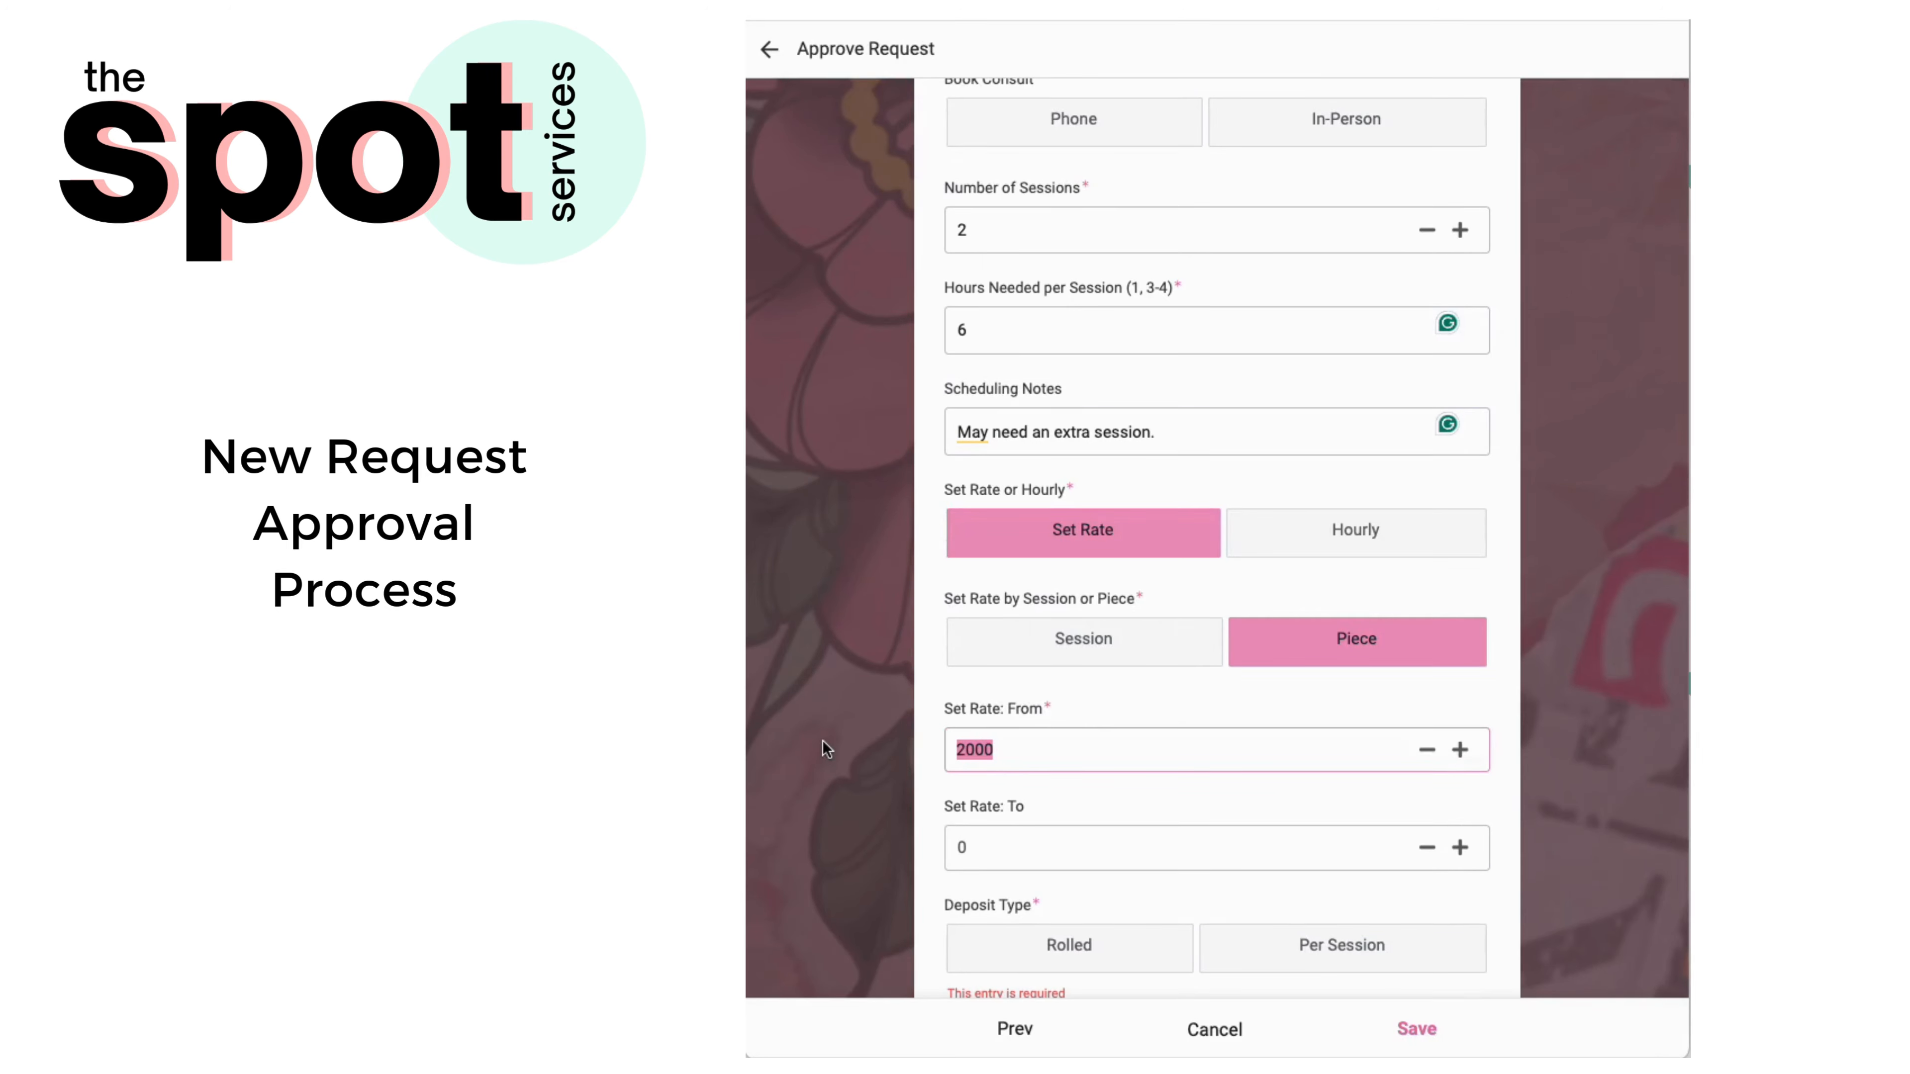
{"action": "left_click", "coordinate": [1100, 653]}
{"action": "left_click", "coordinate": [1007, 233]}
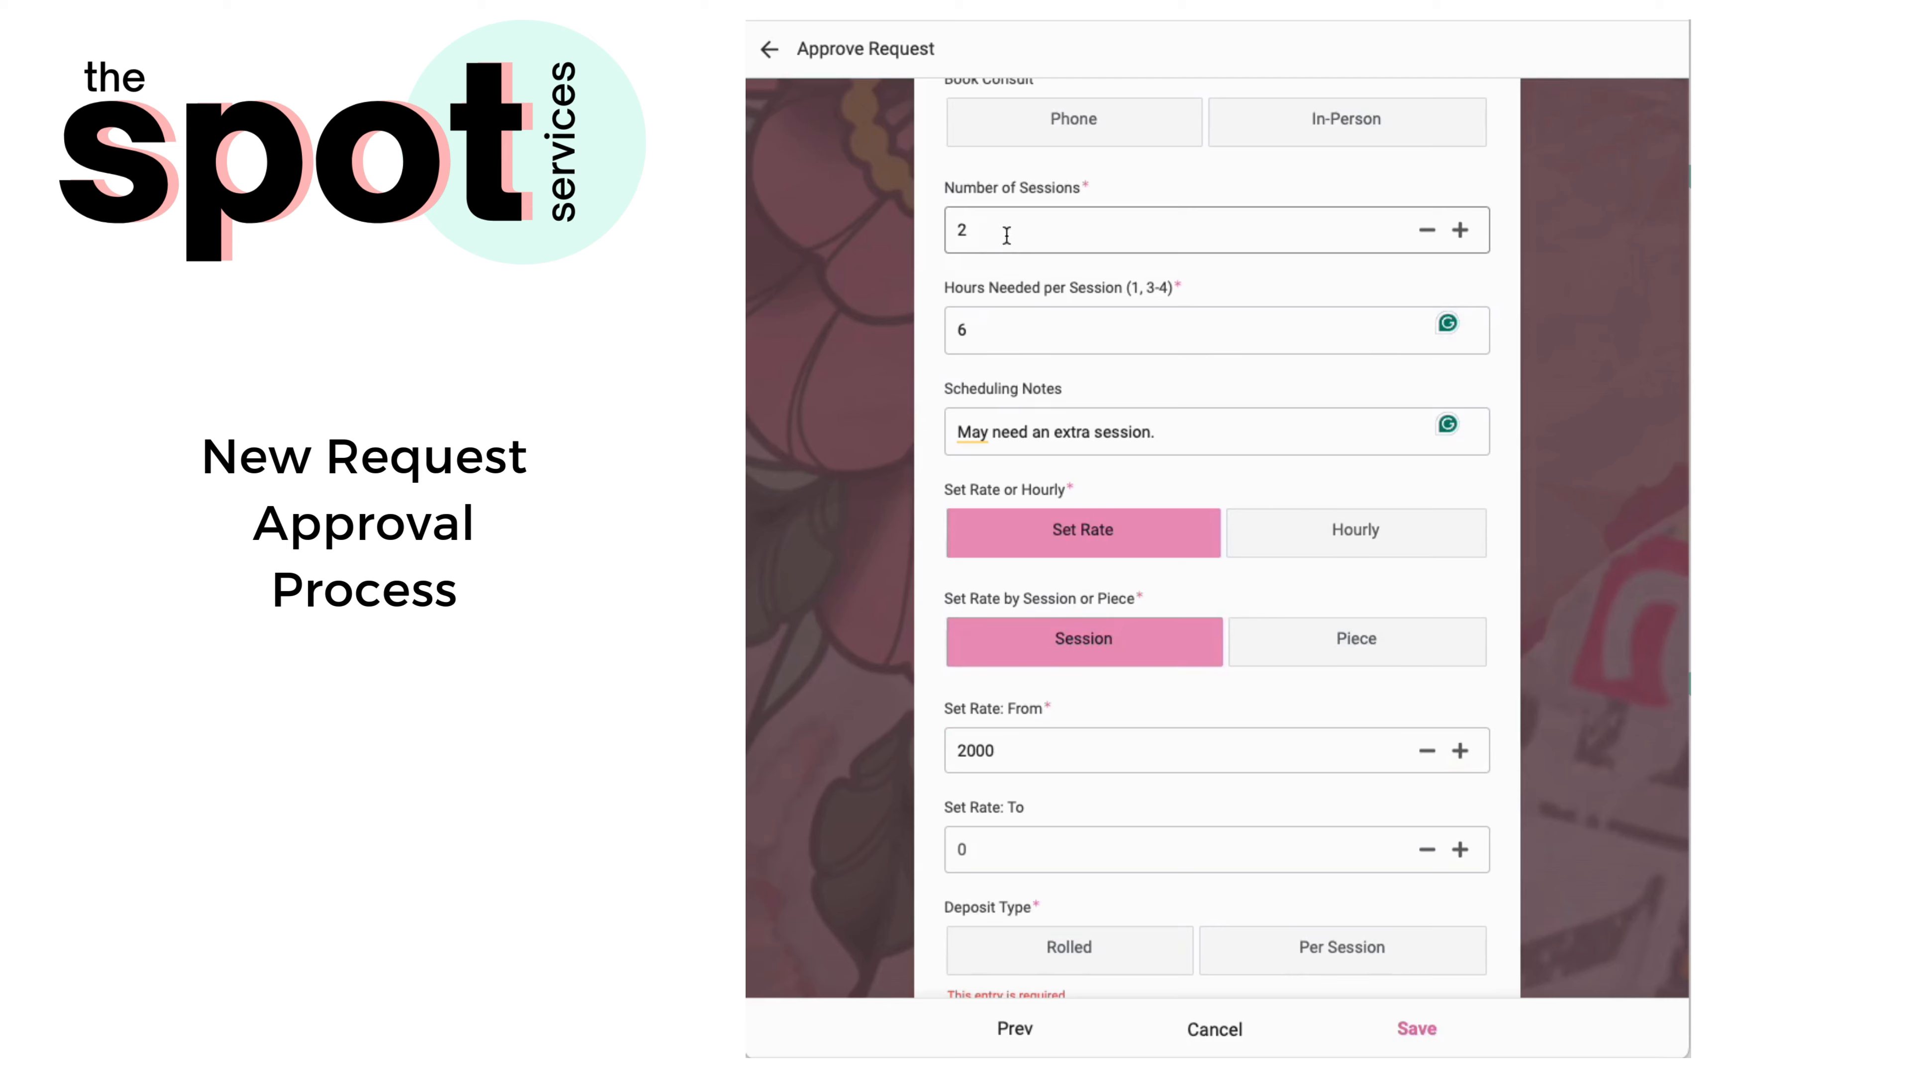
{"action": "key", "text": "BackSpace"}
{"action": "type", "text": "1"}
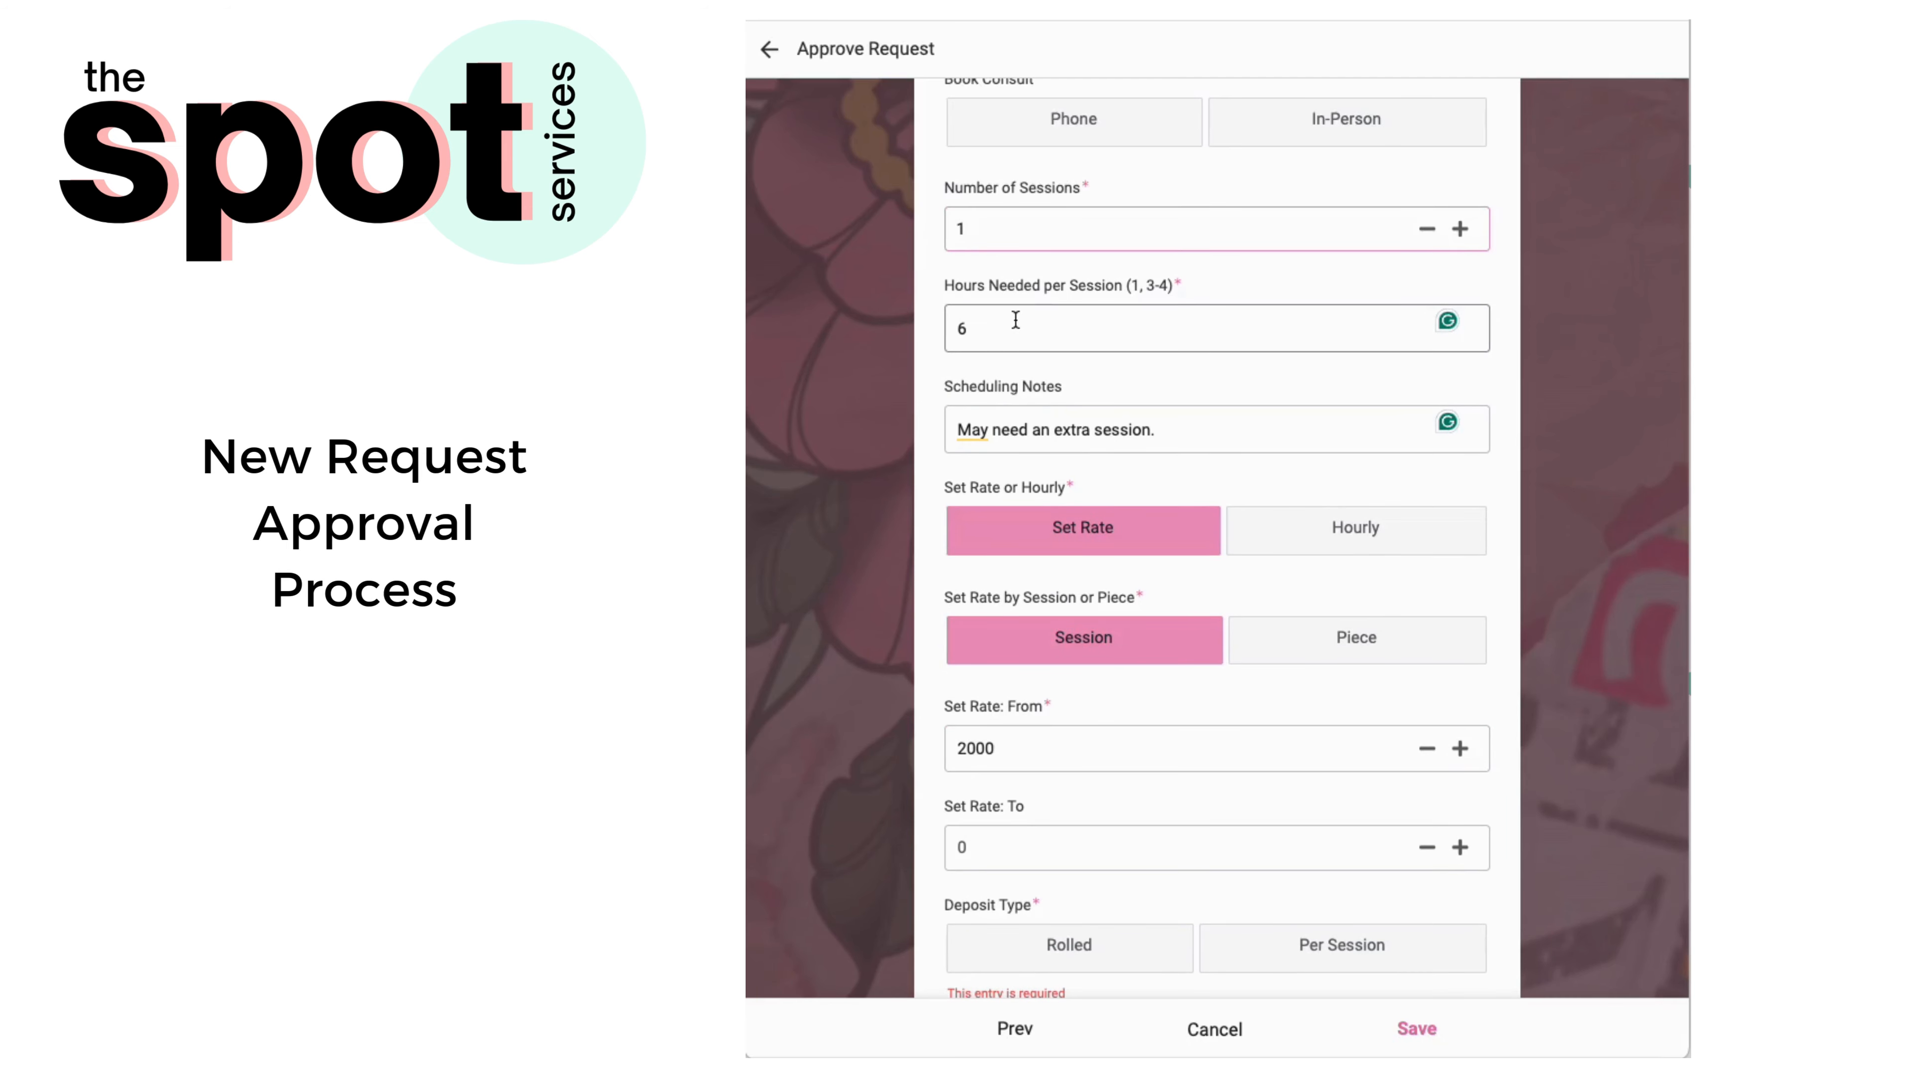
{"action": "left_click", "coordinate": [1036, 762]}
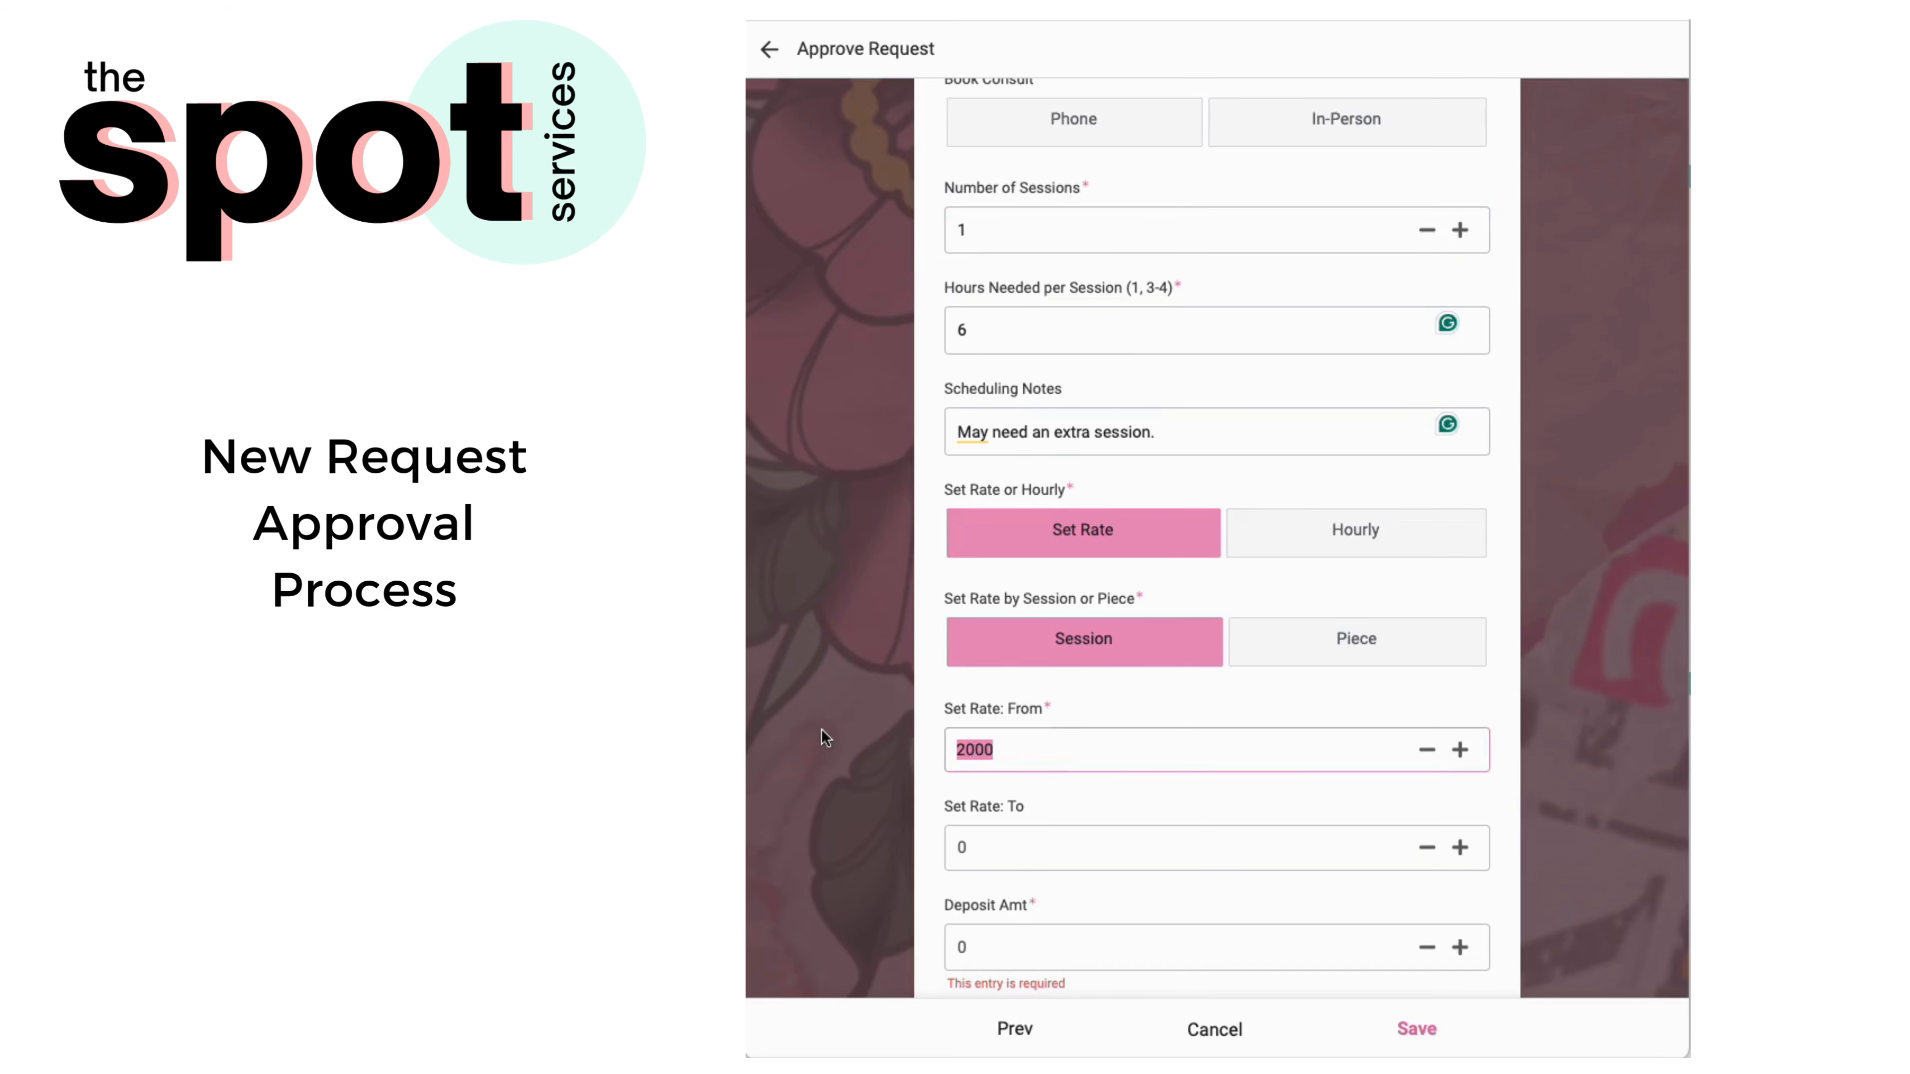
{"action": "type", "text": "1000"}
Price the request by piece for 2 sessions, with a starting rate of 2000.
{"action": "left_click", "coordinate": [953, 245]}
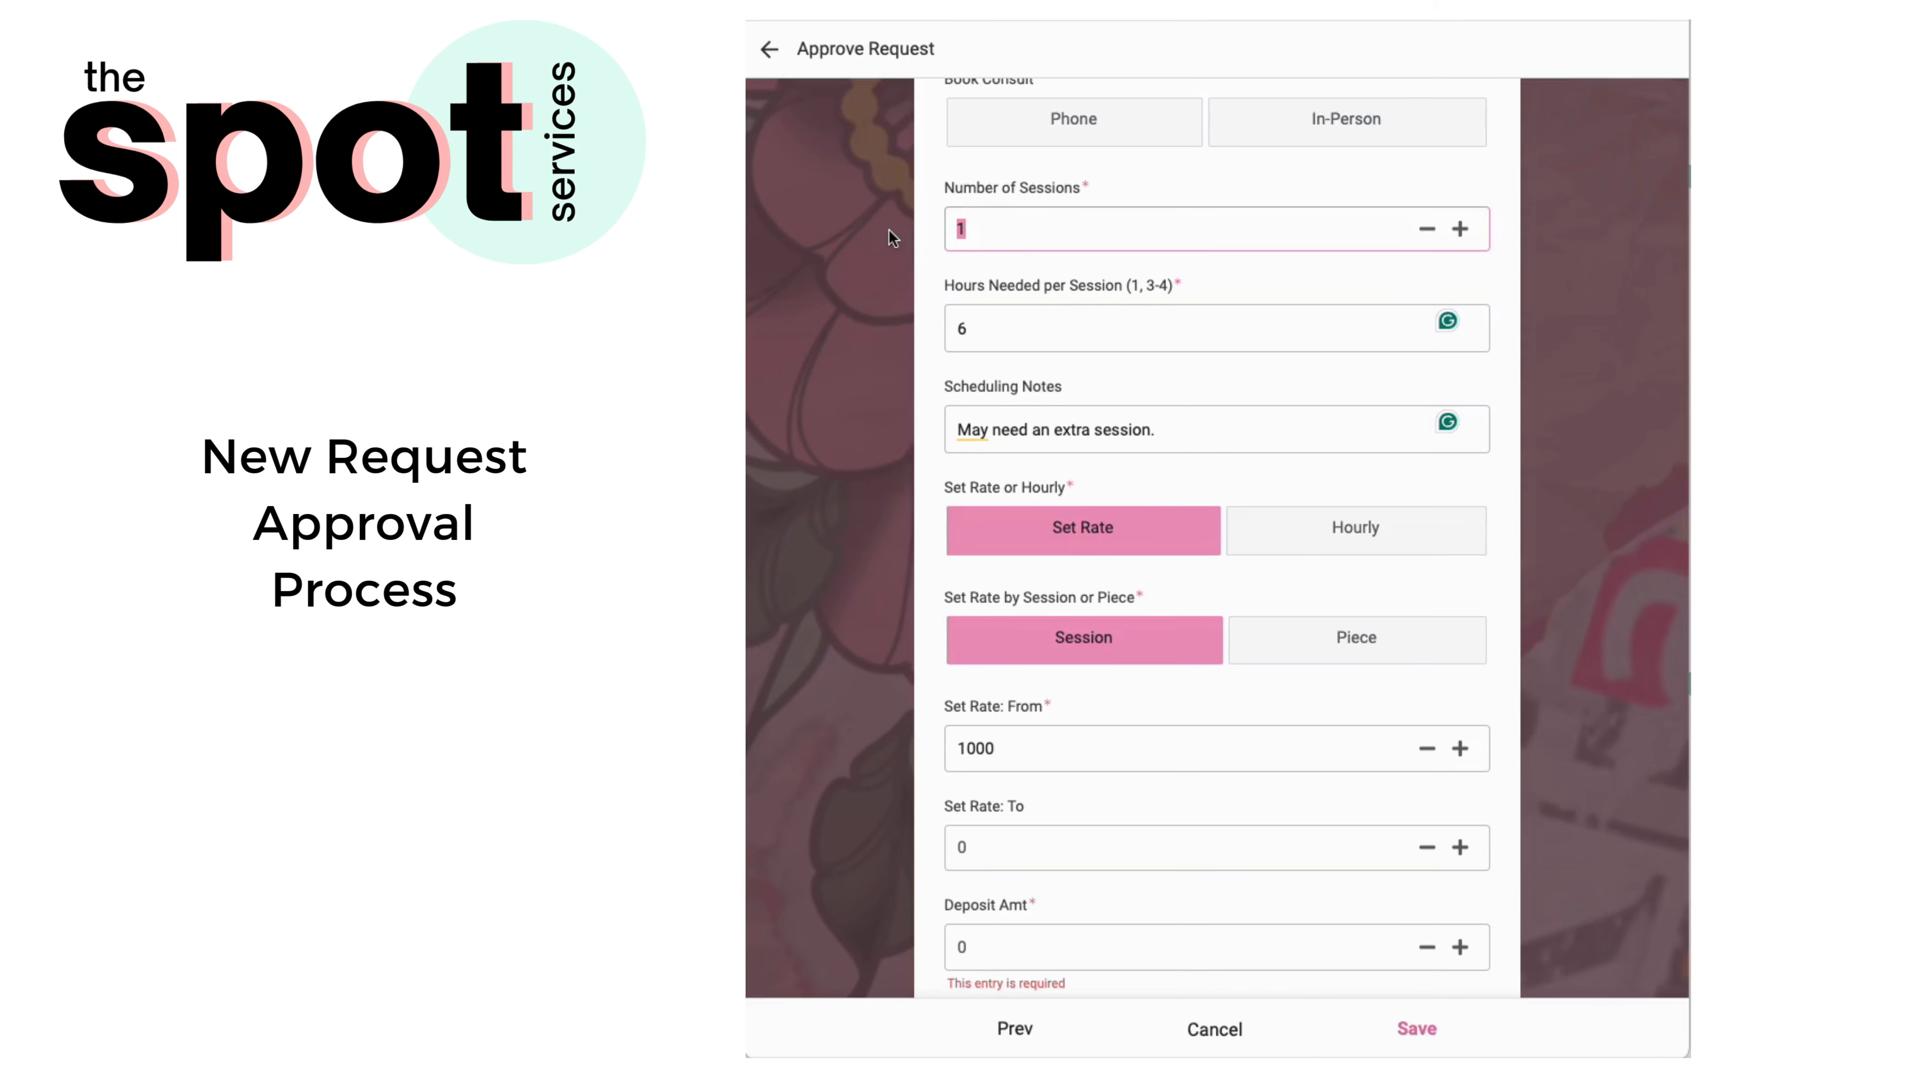
{"action": "type", "text": "2"}
{"action": "left_click", "coordinate": [1357, 644]}
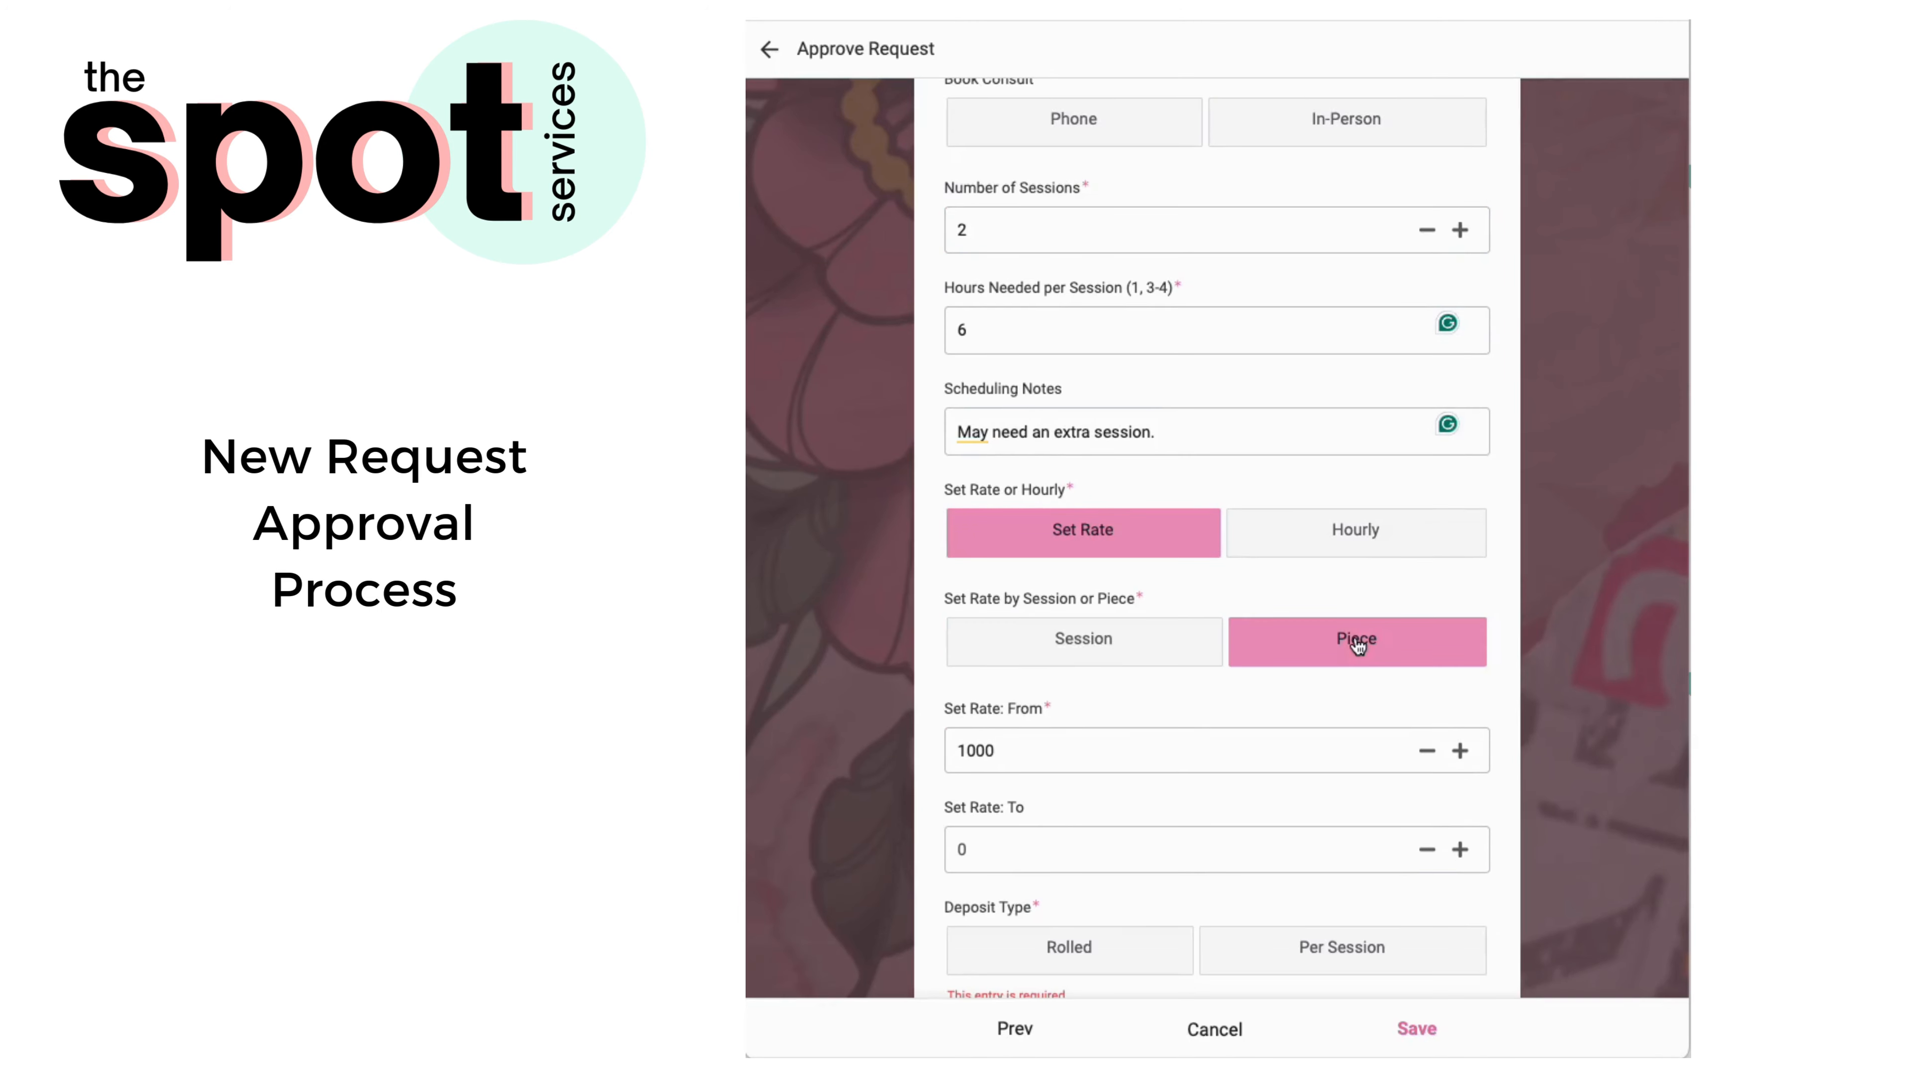
{"action": "left_click", "coordinate": [1023, 753]}
{"action": "left_click_drag", "start_coordinate": [1023, 752], "coordinate": [865, 733]}
{"action": "type", "text": "20"}
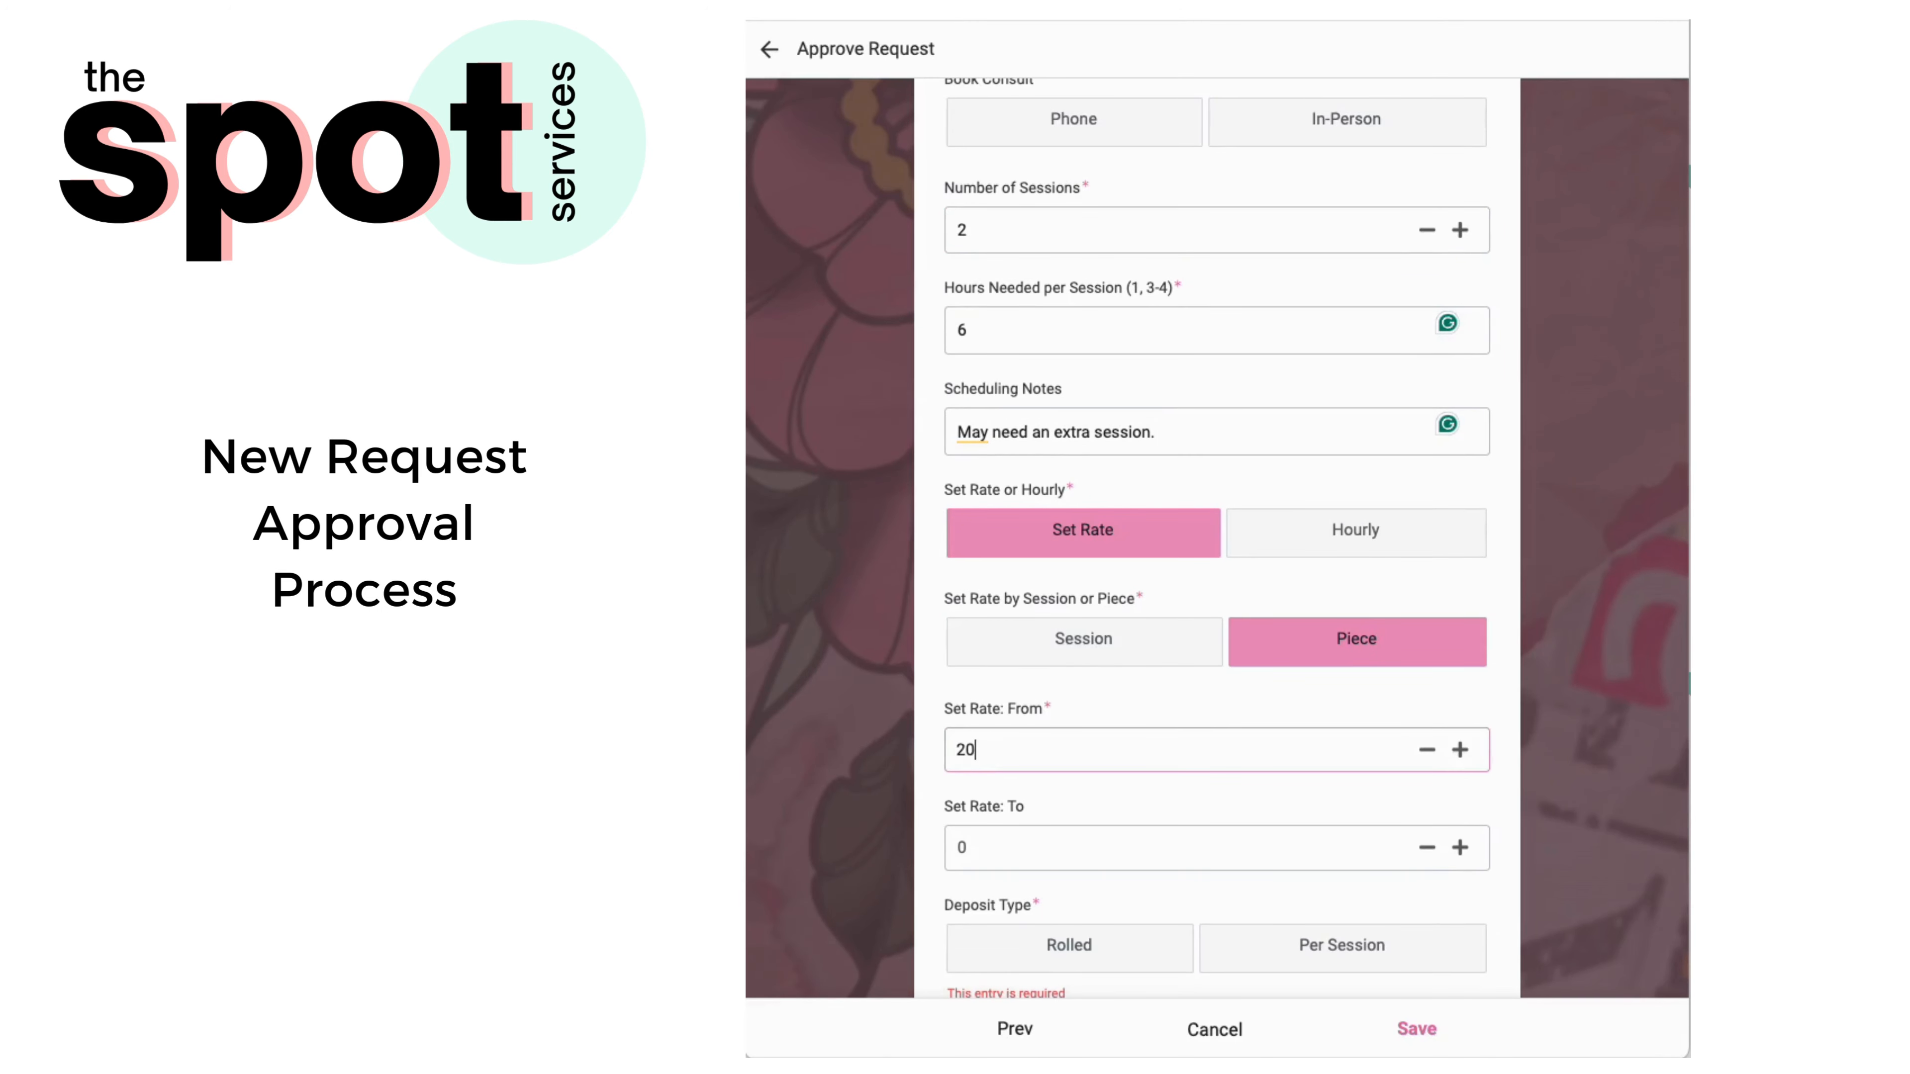
{"action": "type", "text": "00"}
Set the piece rate range from 1000 to 2000.
{"action": "left_click_drag", "start_coordinate": [1000, 750], "coordinate": [818, 751]}
{"action": "type", "text": "1000"}
{"action": "left_click", "coordinate": [963, 848]}
{"action": "type", "text": "20"}
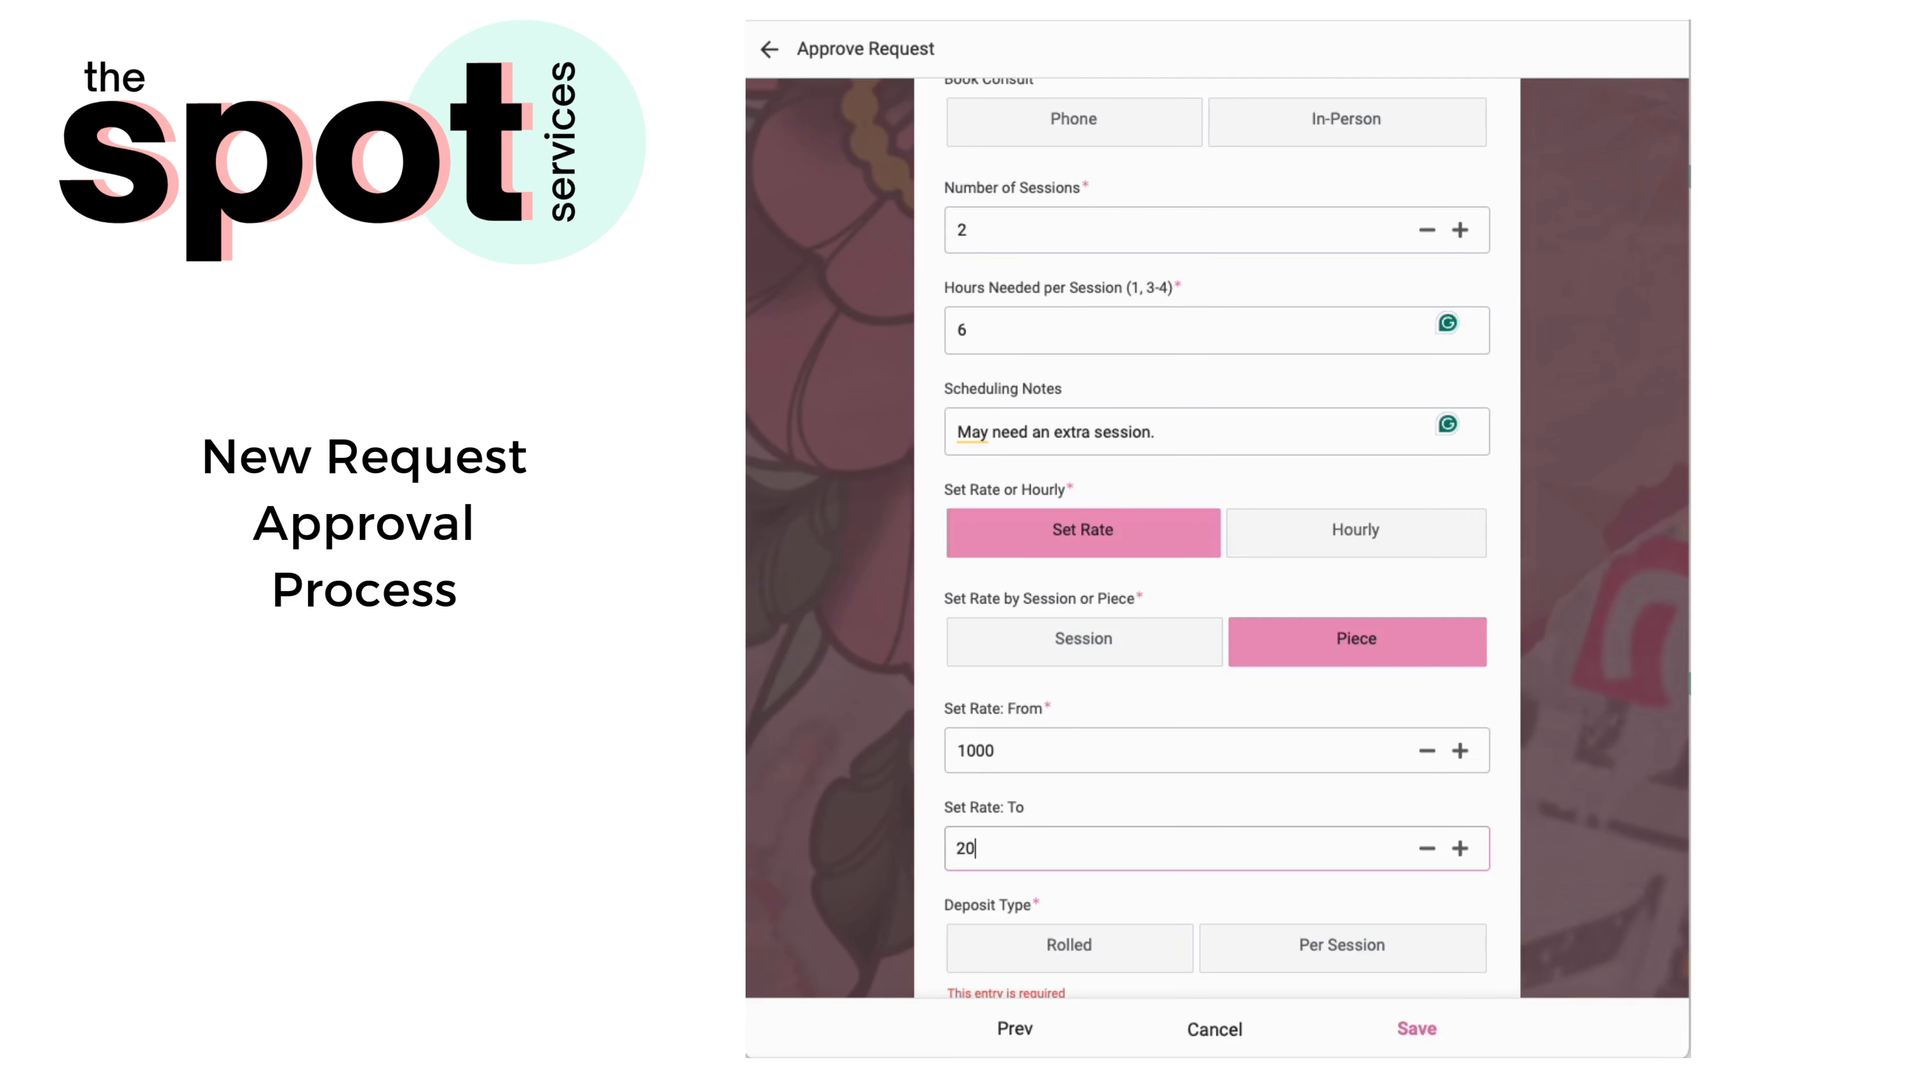
{"action": "type", "text": "00"}
Switch the set rate to session pricing and clear the upper rate.
{"action": "left_click", "coordinate": [1129, 649]}
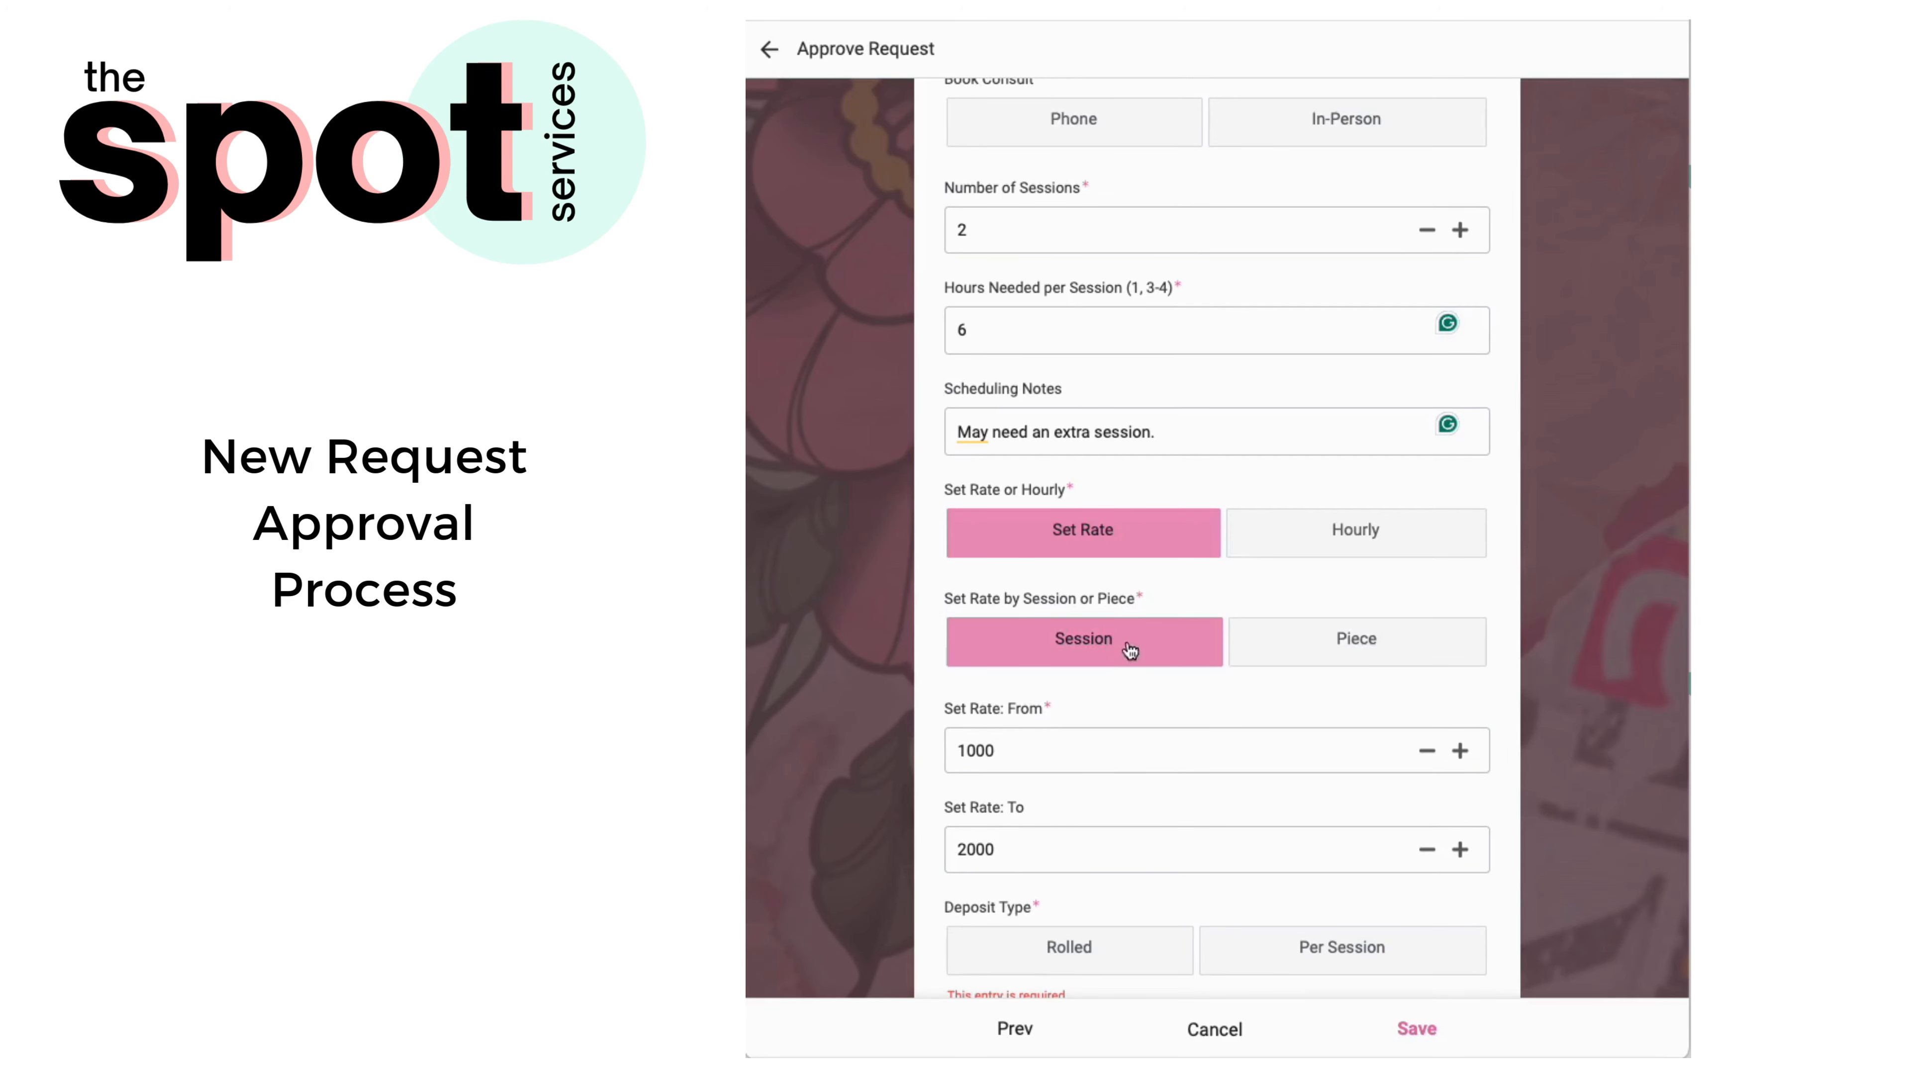
{"action": "left_click_drag", "start_coordinate": [1029, 851], "coordinate": [832, 851]}
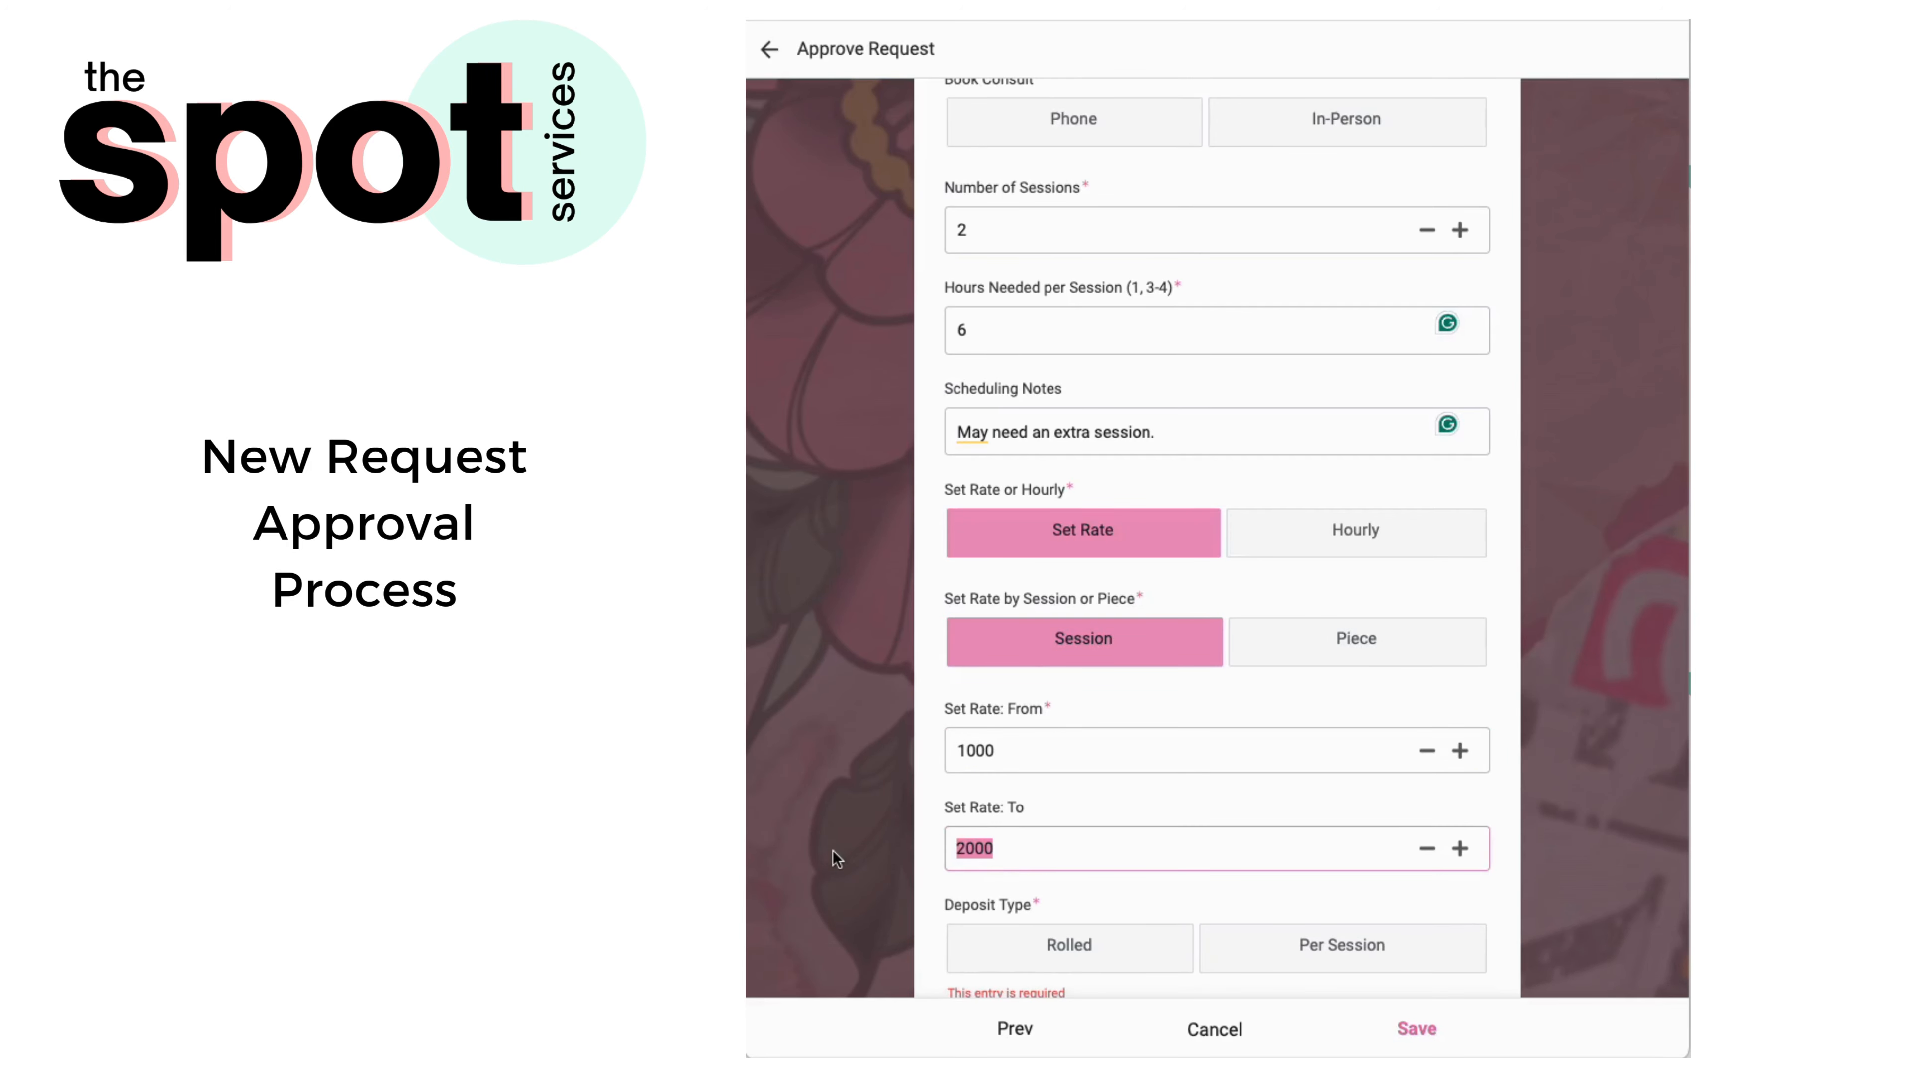
{"action": "key", "text": "BackSpace"}
{"action": "left_click", "coordinate": [848, 715]}
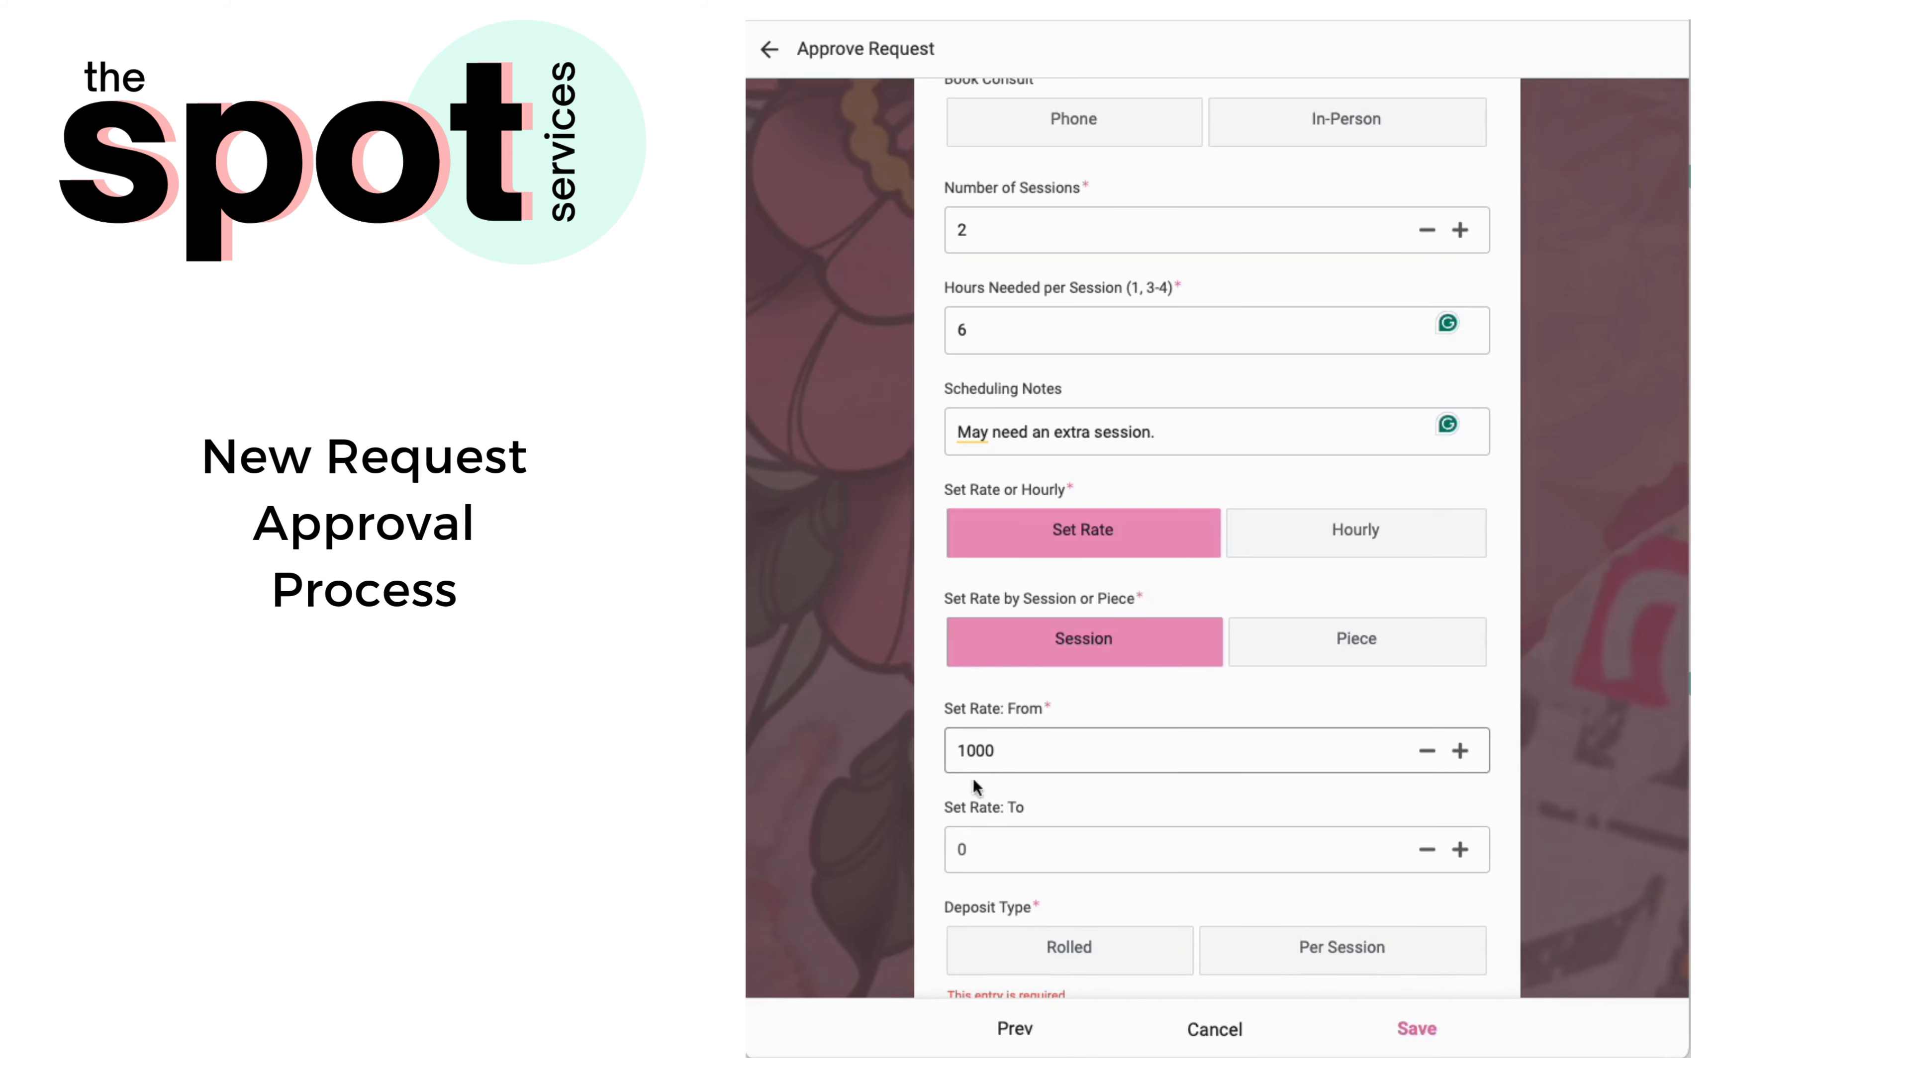
Choose hourly pricing for the request and set the hours needed per session to 4-6.
{"action": "left_click", "coordinate": [1349, 529]}
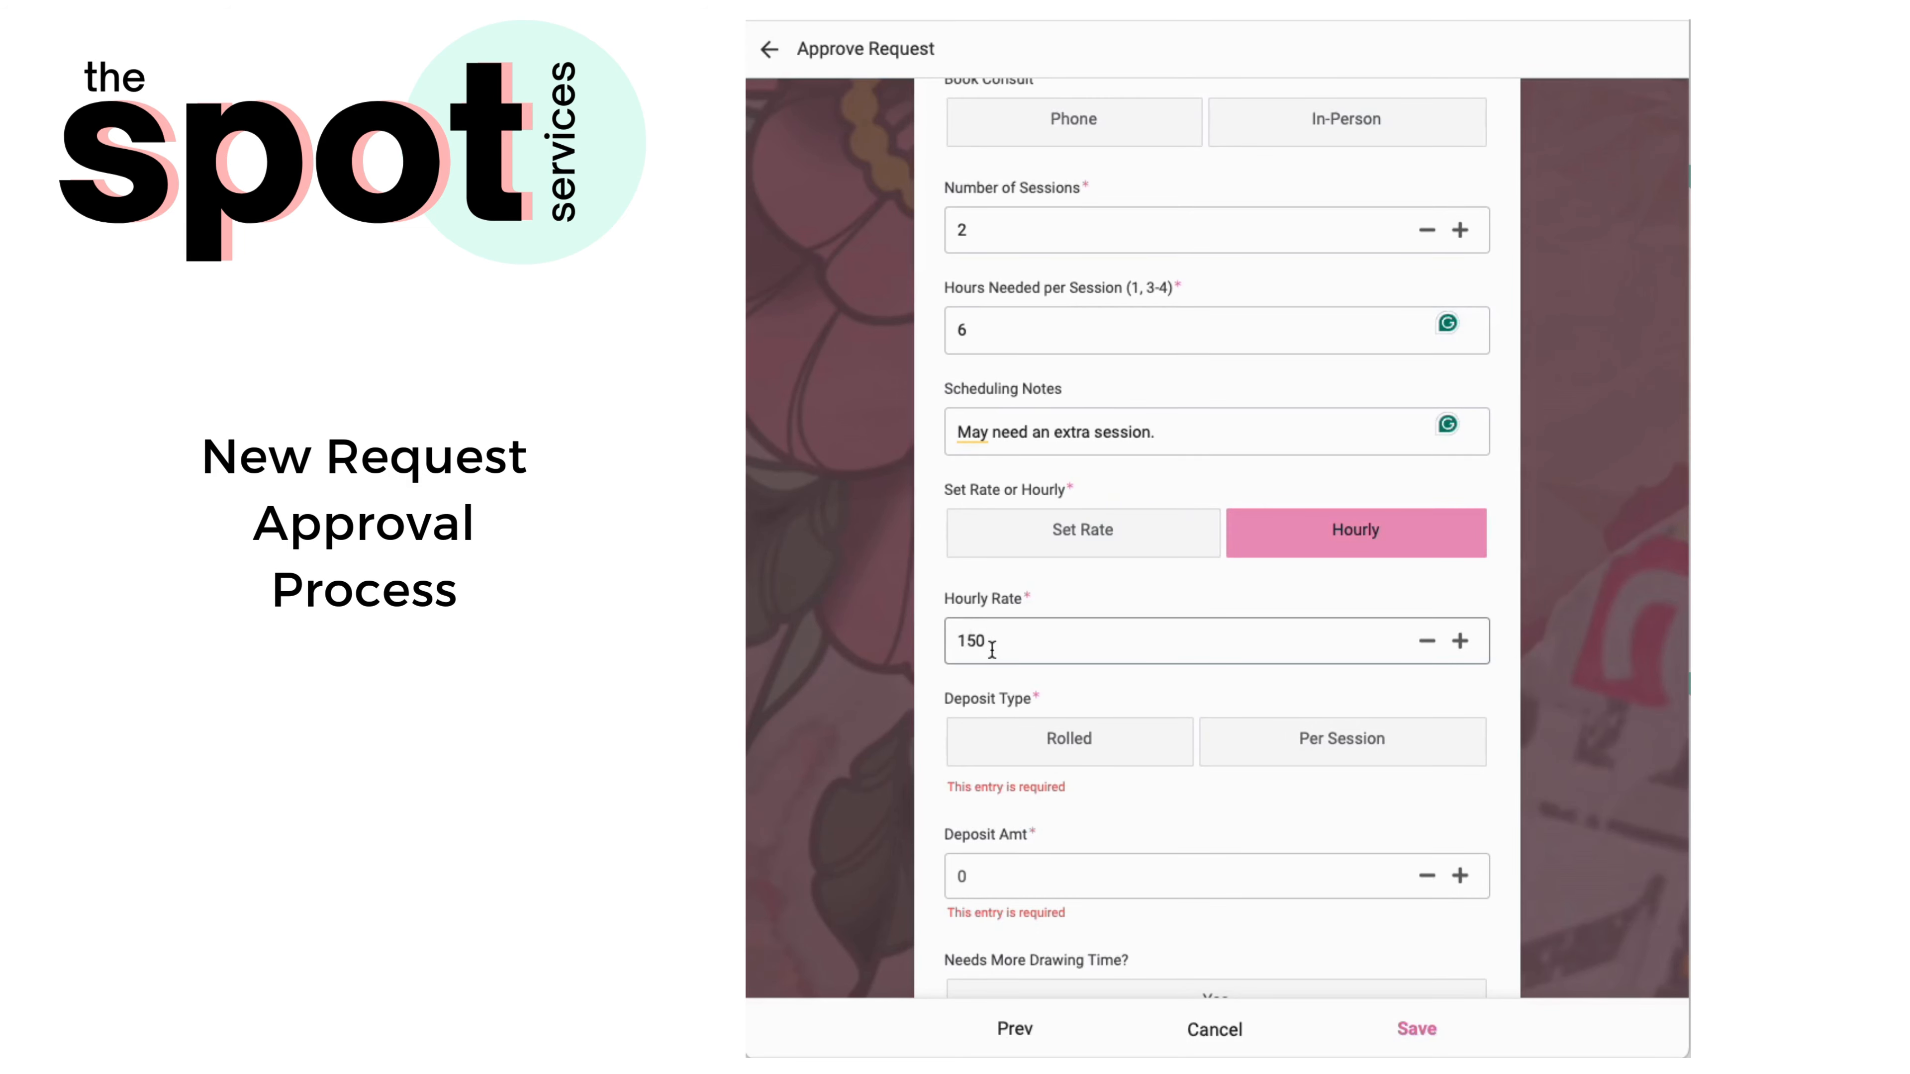
{"action": "left_click", "coordinate": [956, 330]}
{"action": "type", "text": "4-"}
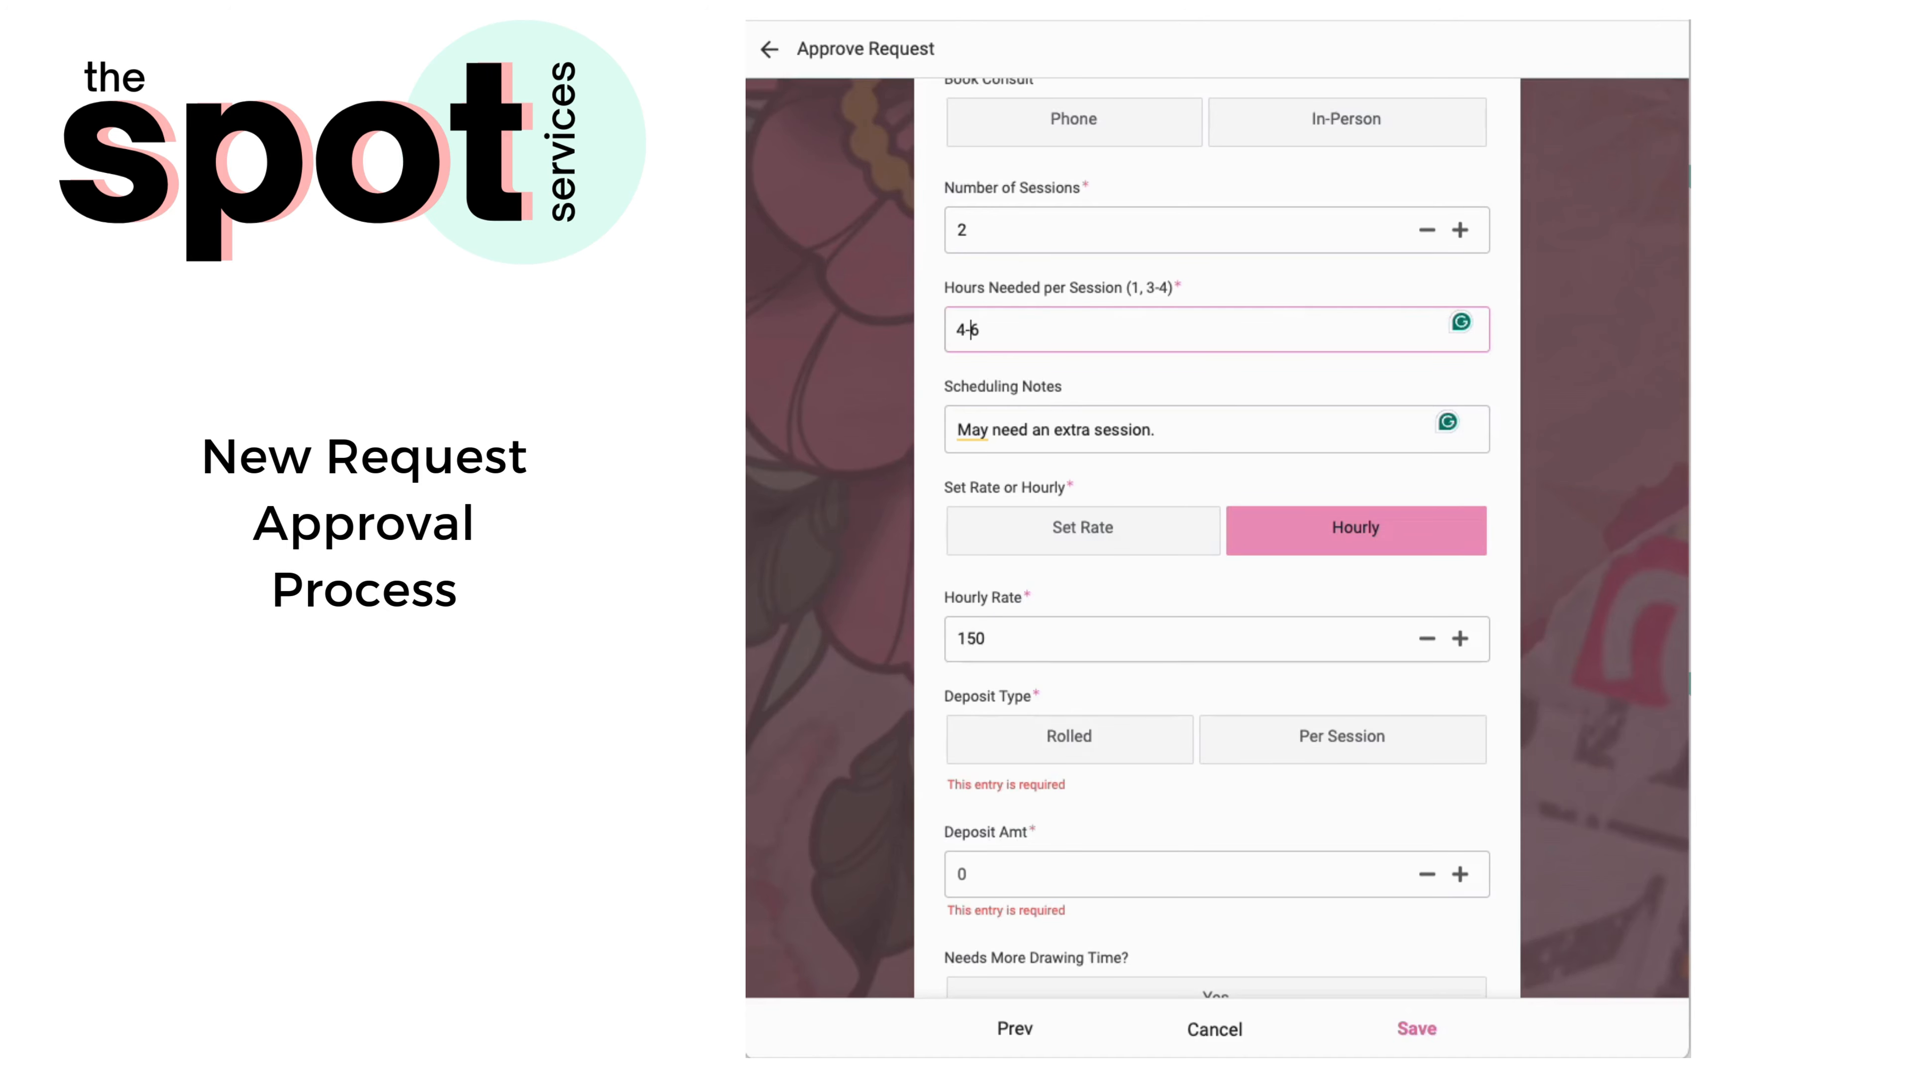
Choose the Rolled deposit type and set the deposit amount to 150.
{"action": "scroll", "coordinate": [915, 587], "scroll_direction": "down", "scroll_amount": 2}
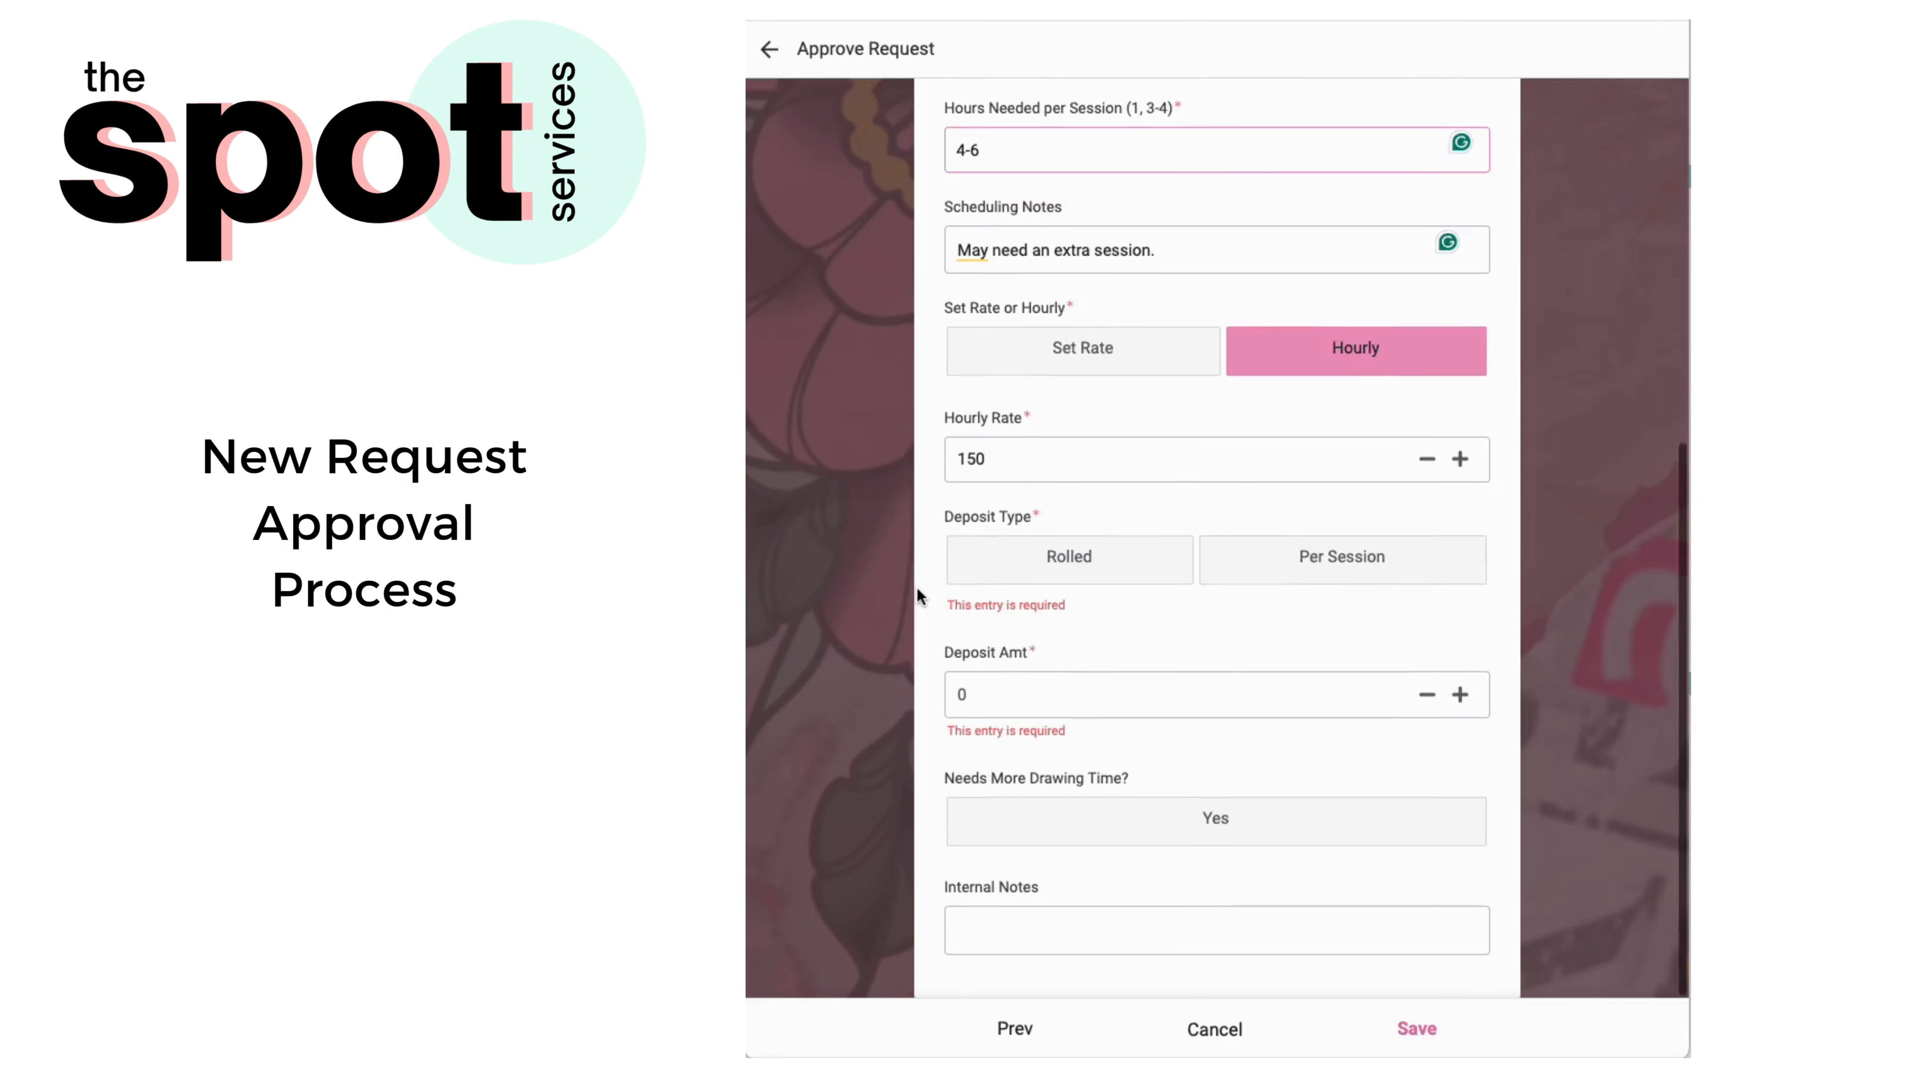
{"action": "left_click", "coordinate": [1088, 561]}
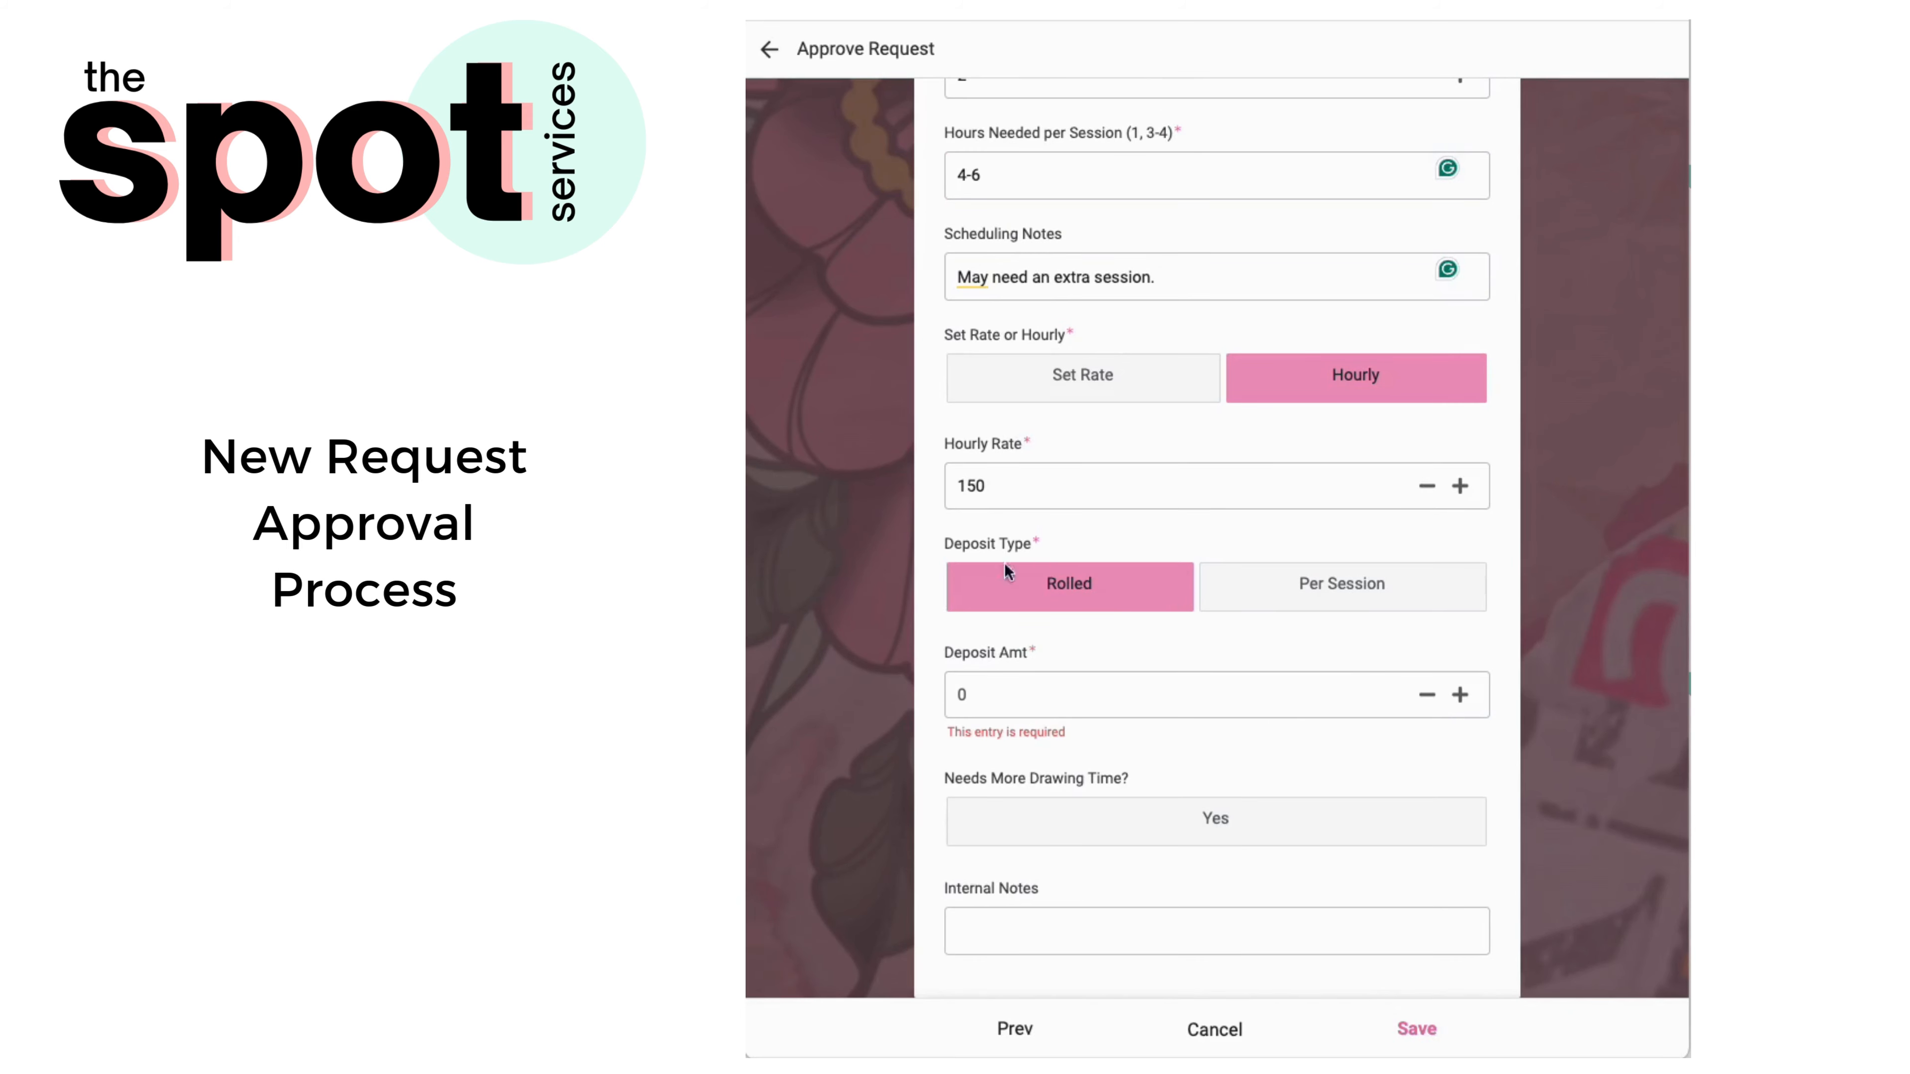
{"action": "left_click", "coordinate": [1007, 694]}
{"action": "type", "text": "150"}
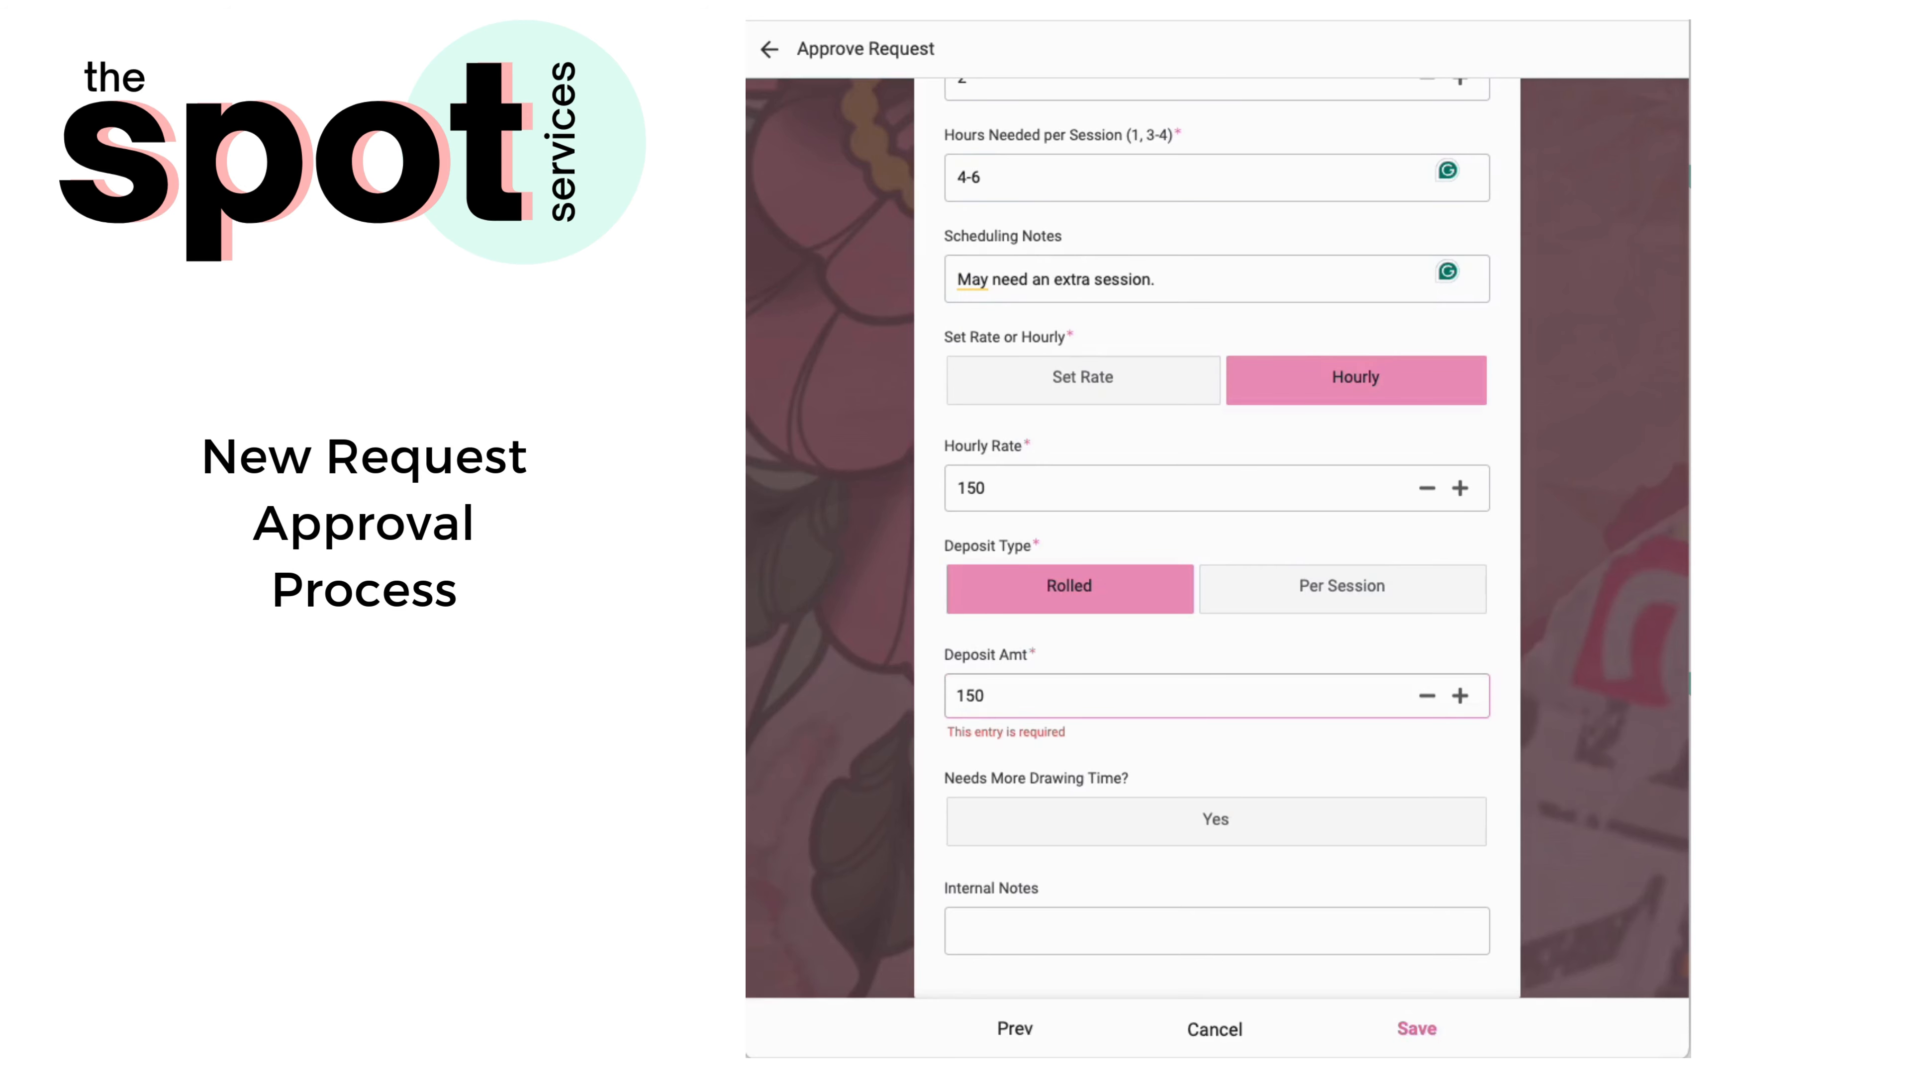
Switch the deposit type to Per Session and set the deposit amount to 75.
{"action": "left_click", "coordinate": [906, 679]}
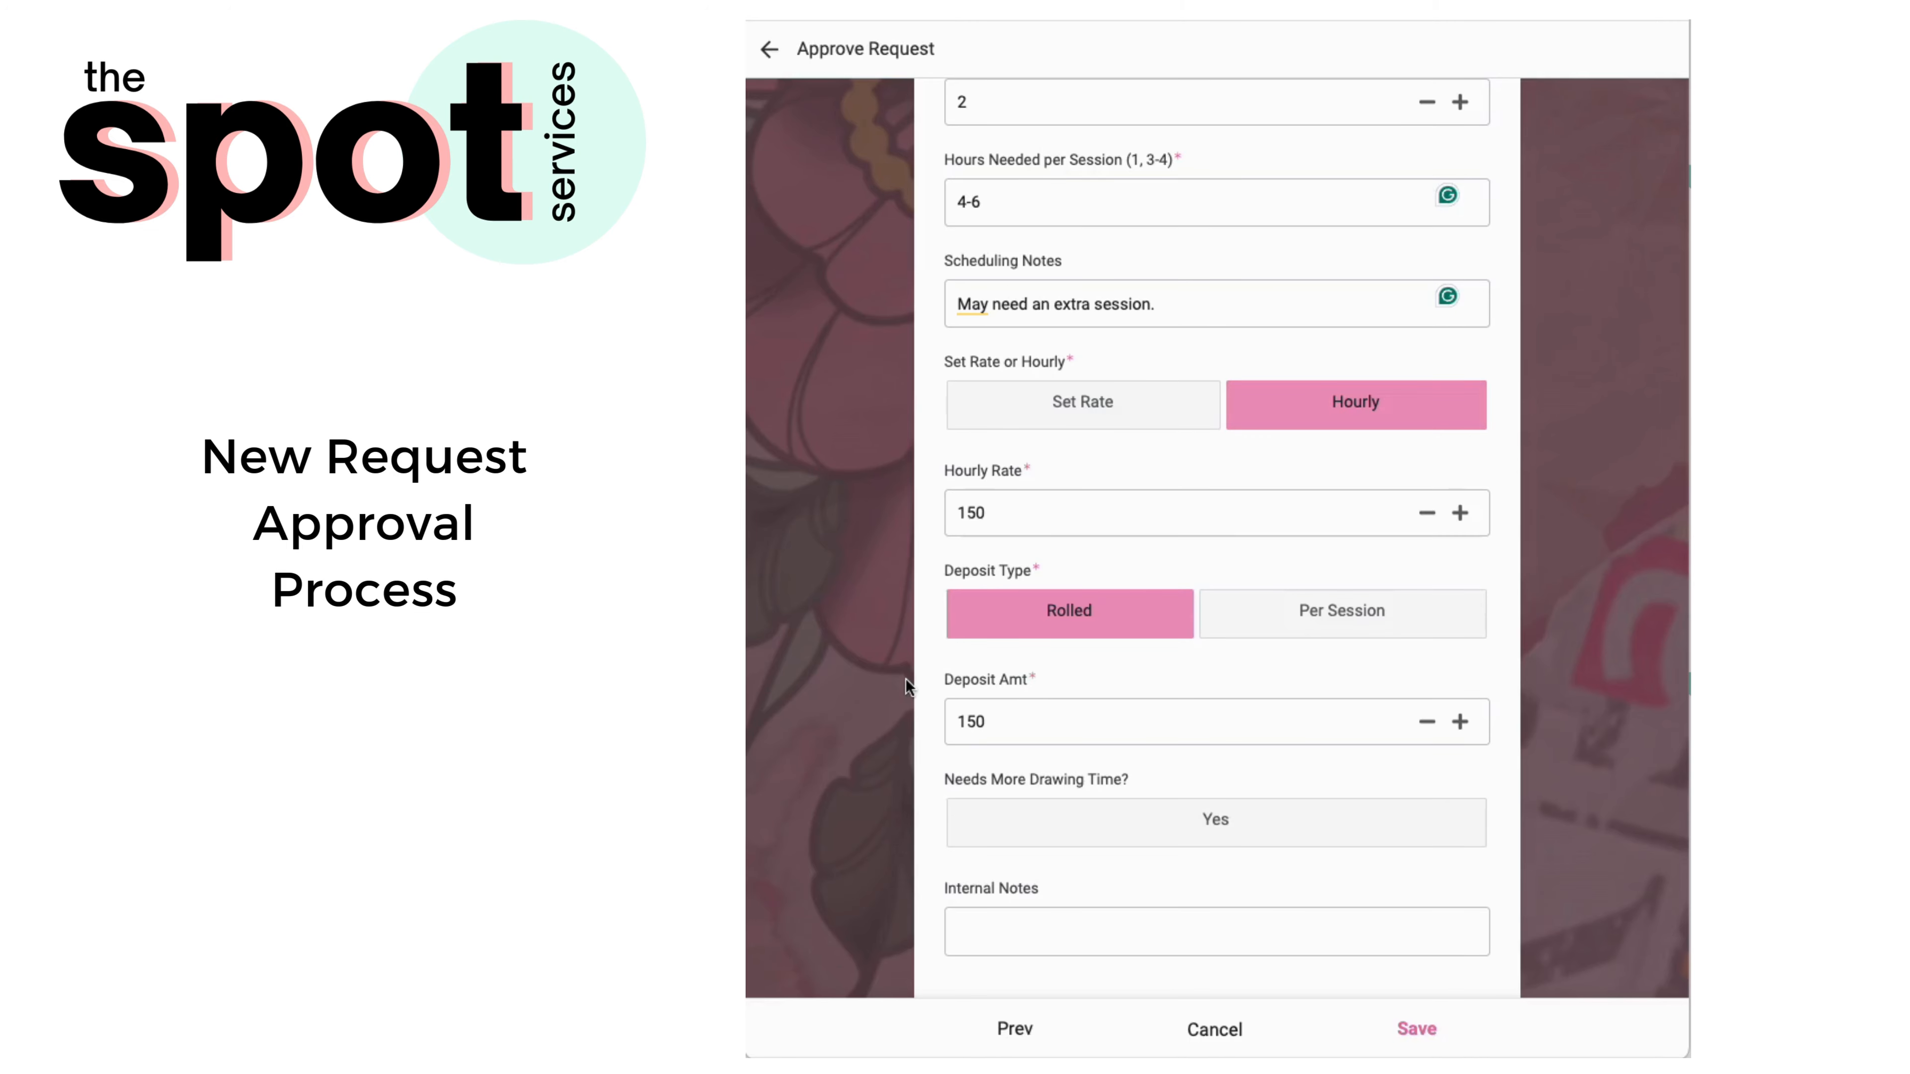
{"action": "left_click", "coordinate": [1345, 615]}
{"action": "left_click_drag", "start_coordinate": [1026, 724], "coordinate": [817, 710]}
{"action": "type", "text": "75"}
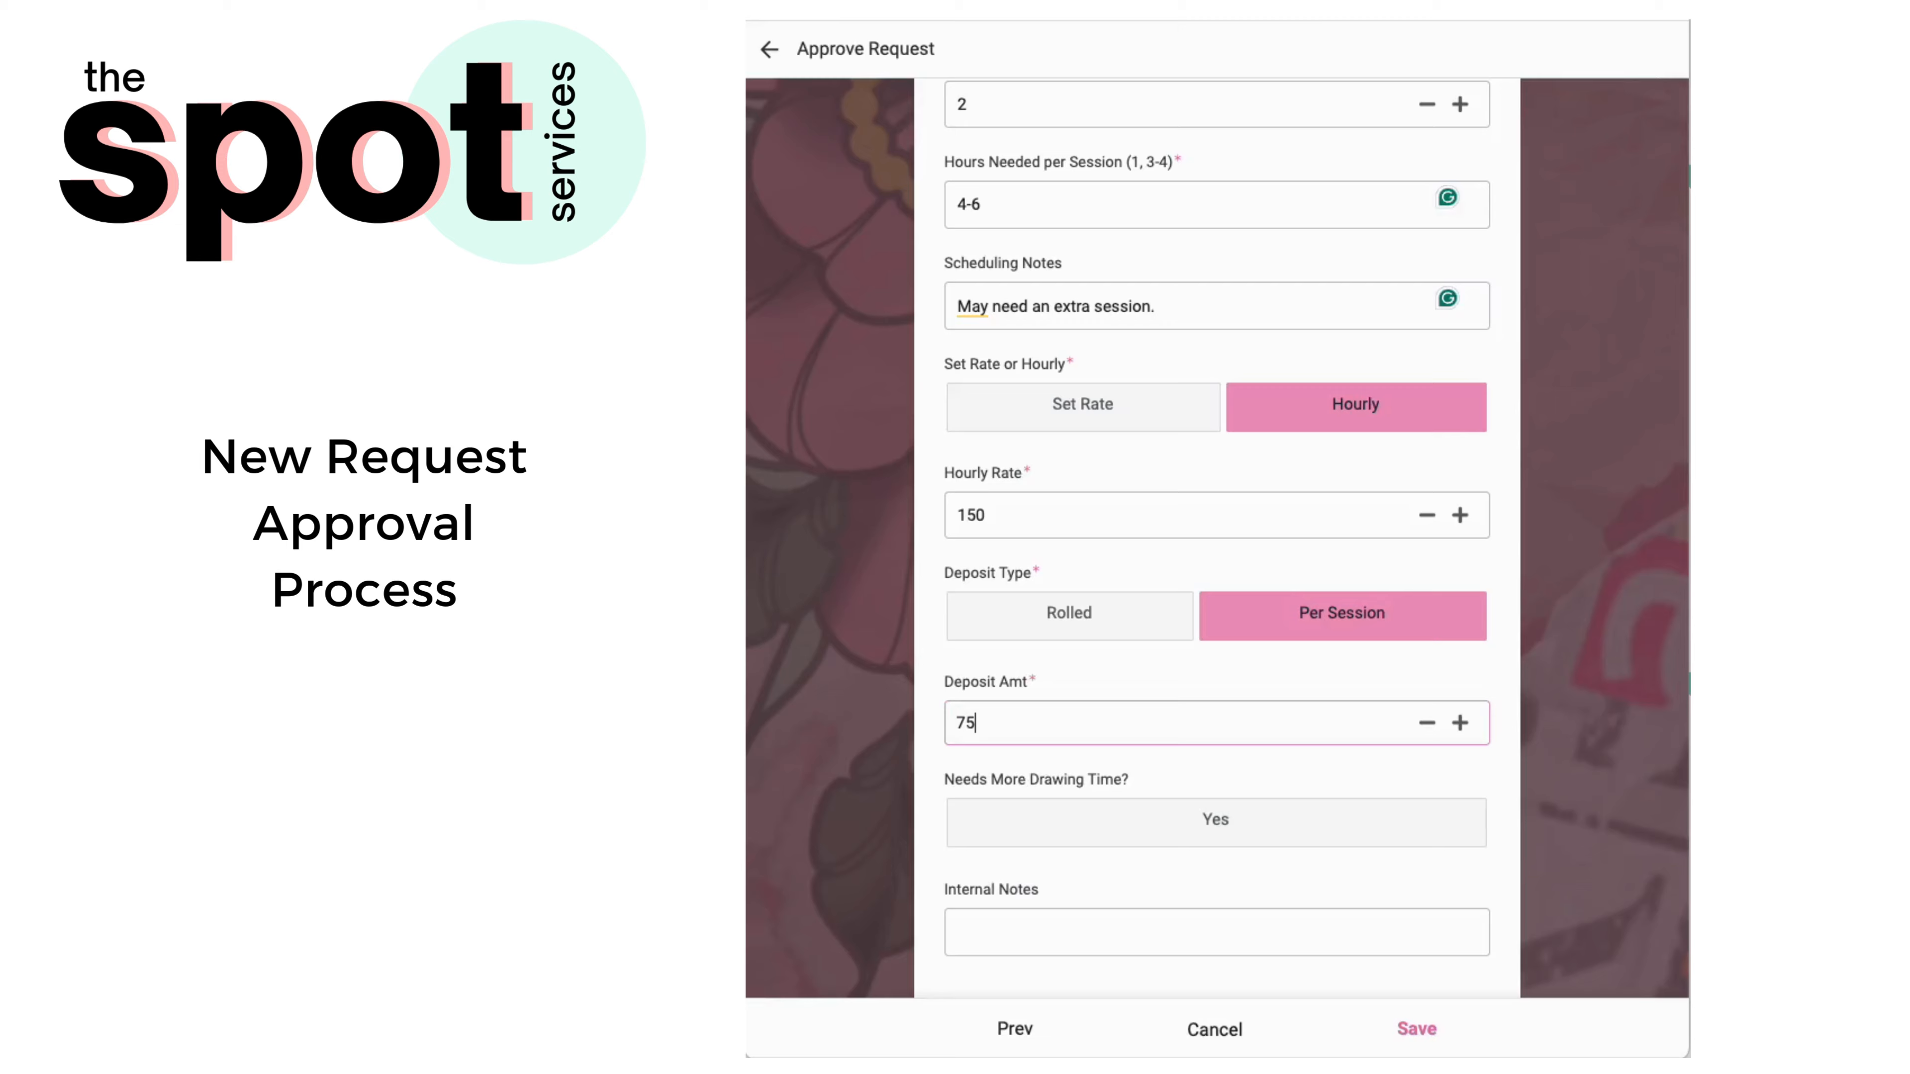
{"action": "left_click", "coordinate": [855, 668]}
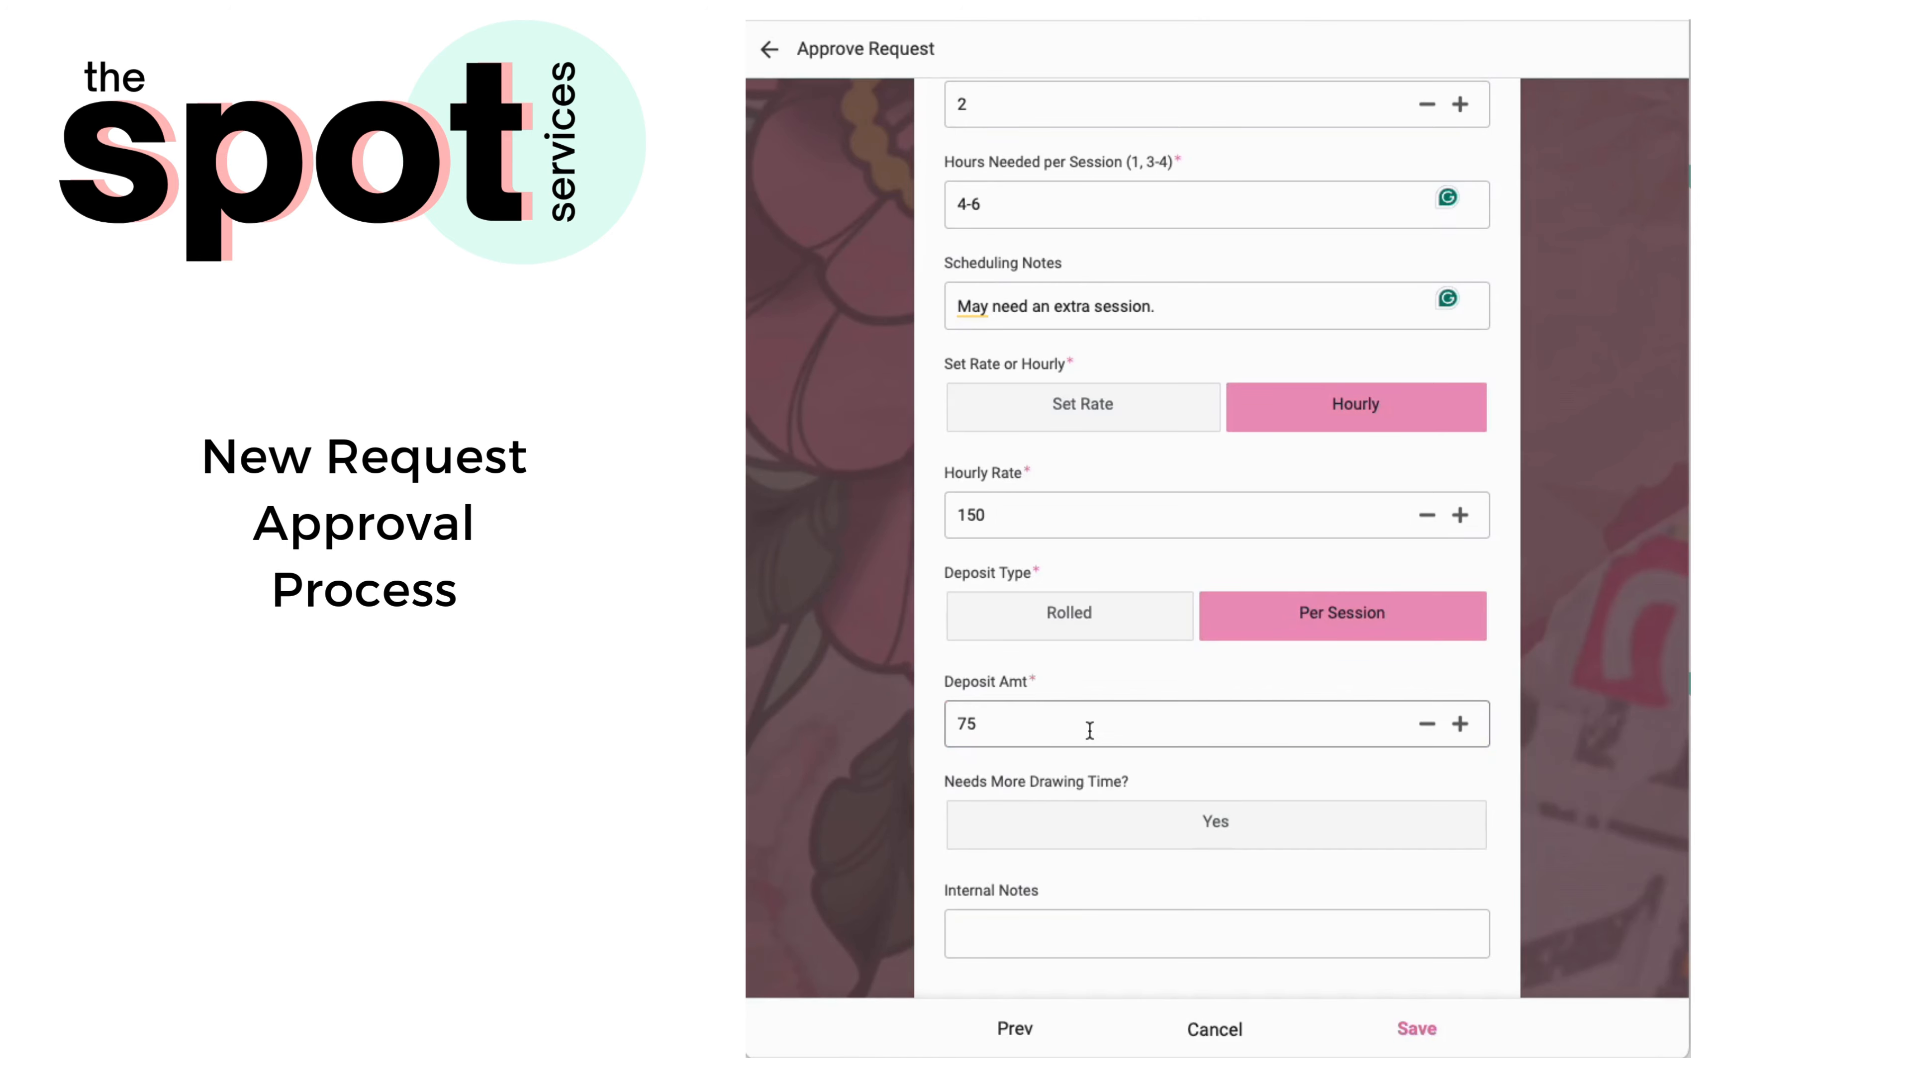
Set the deposit type back to Rolled and mark the request as needing more drawing time.
{"action": "left_click", "coordinate": [980, 111]}
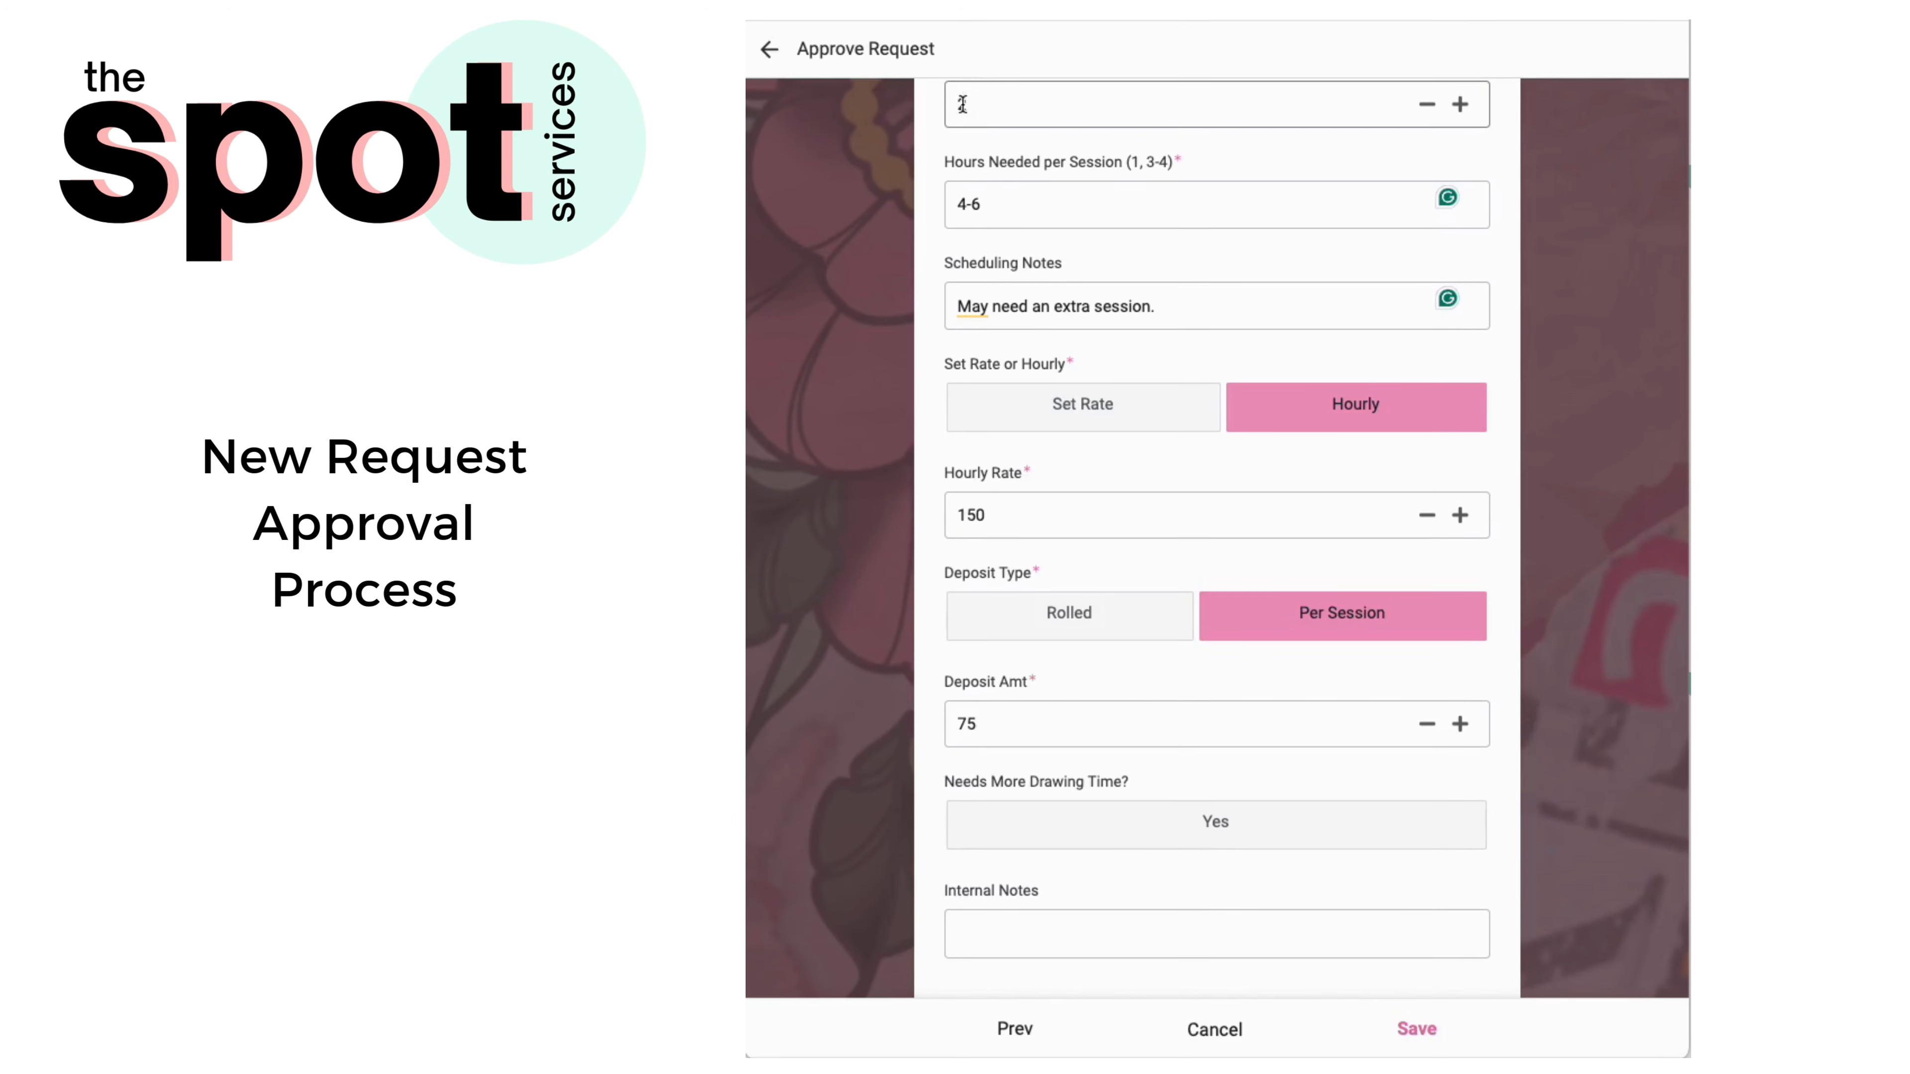
{"action": "scroll", "coordinate": [975, 121], "scroll_direction": "up", "scroll_amount": 2}
{"action": "scroll", "coordinate": [1046, 516], "scroll_direction": "down", "scroll_amount": 2}
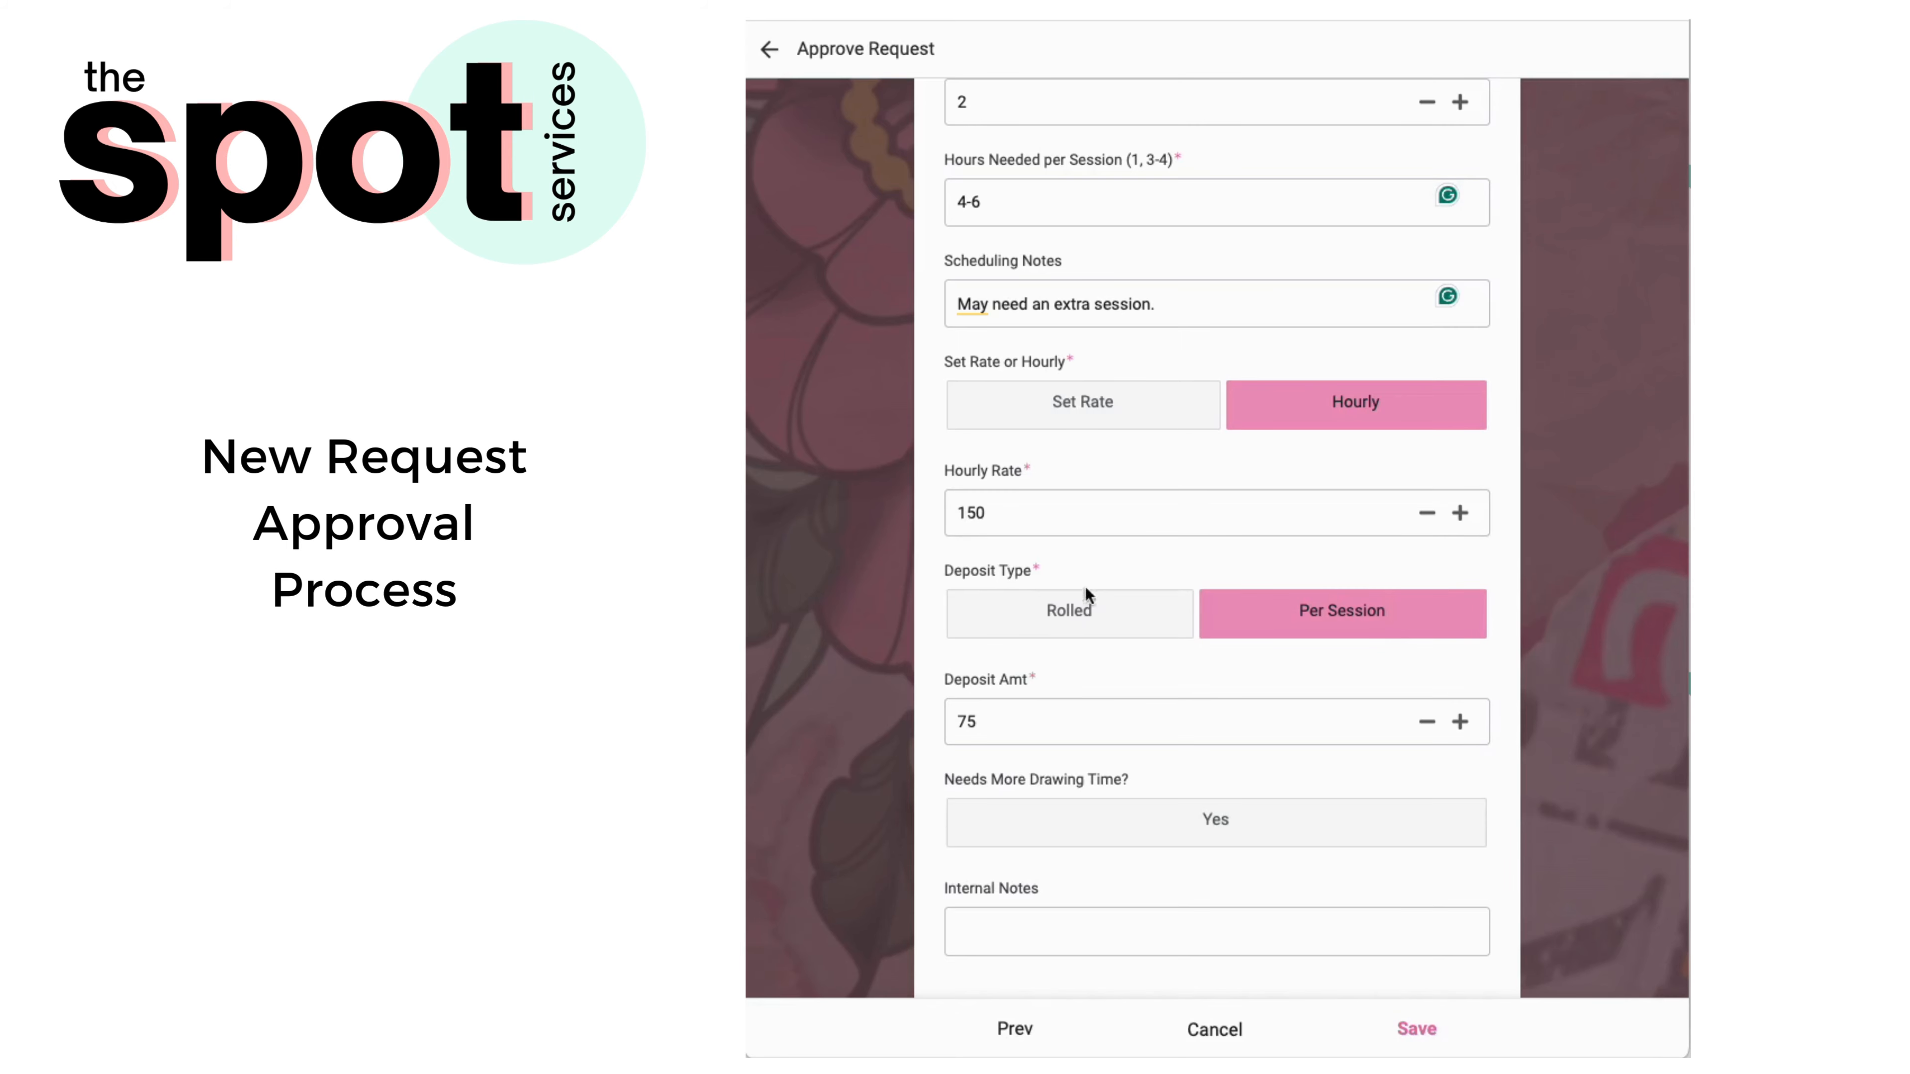
{"action": "left_click", "coordinate": [1110, 623]}
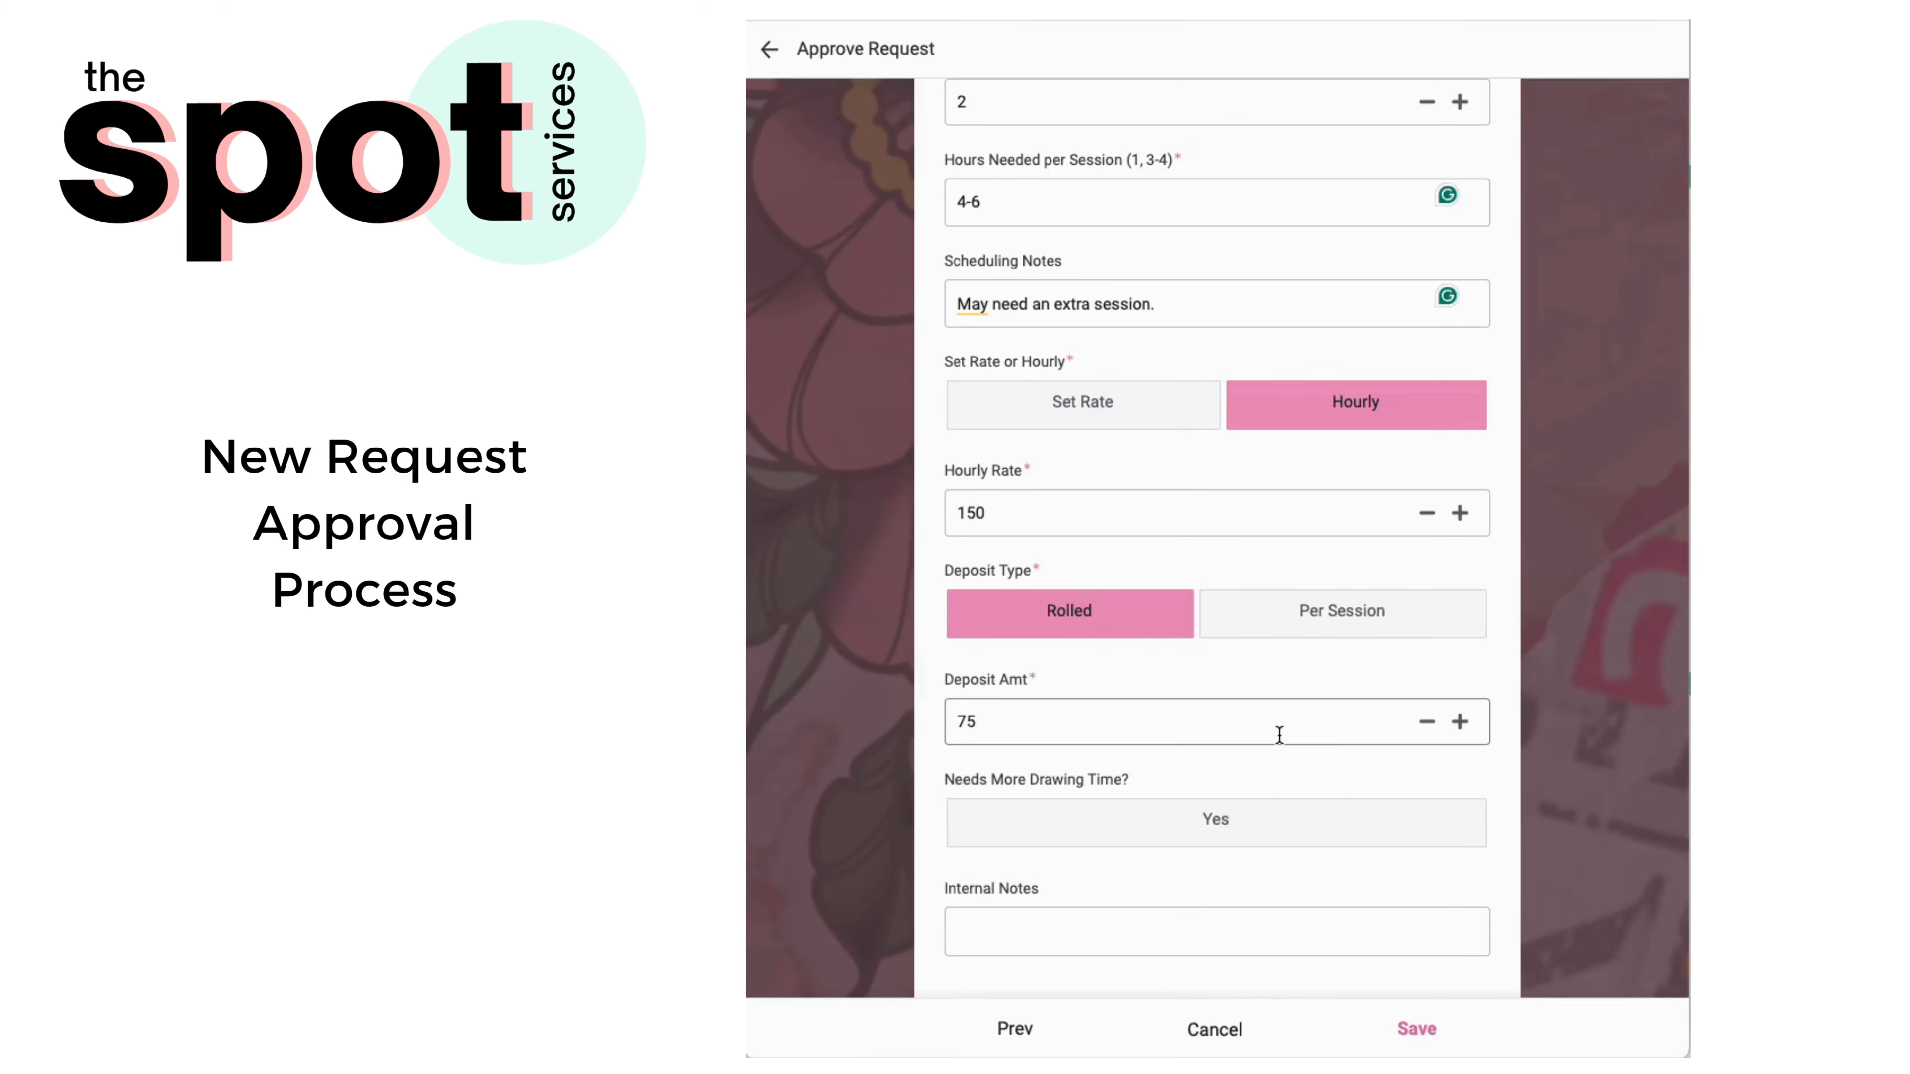
{"action": "left_click", "coordinate": [1194, 842]}
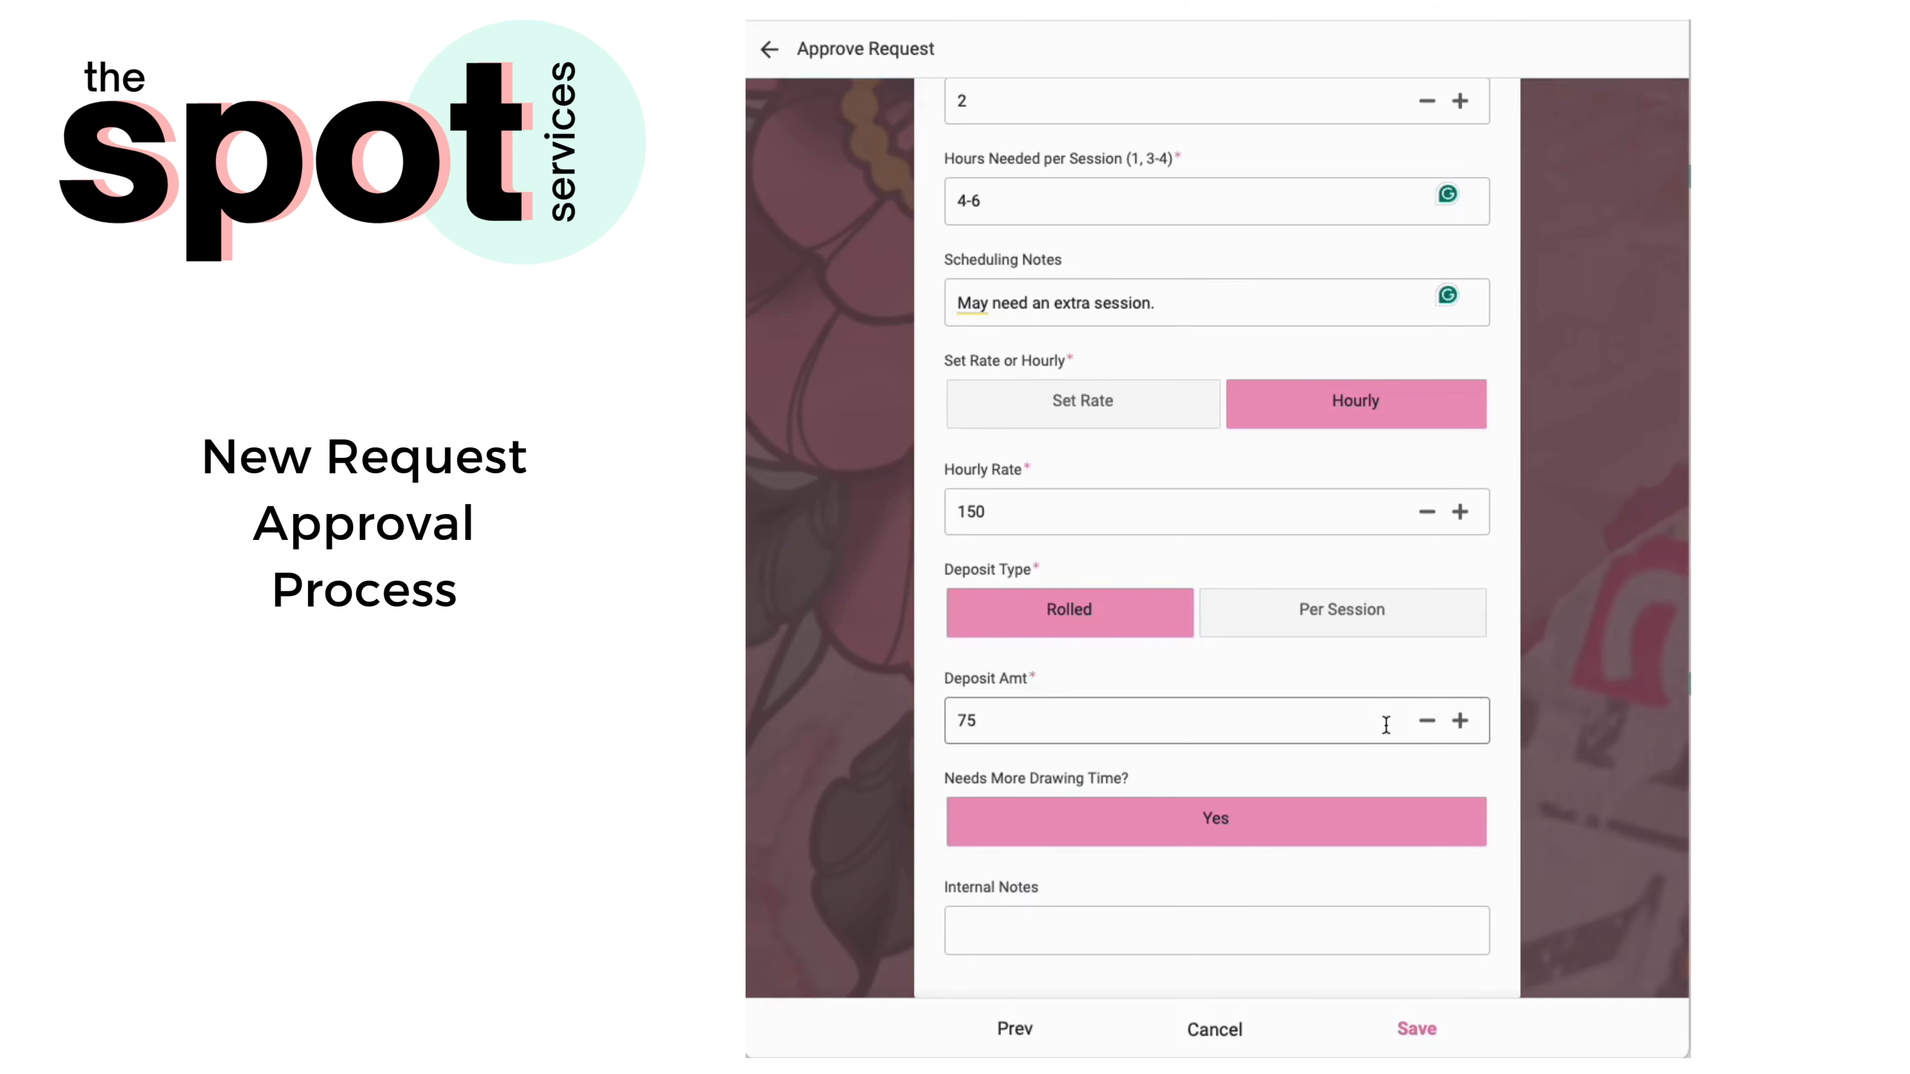
Enter the internal note "Client is a friend." and save the approved request.
{"action": "left_click", "coordinate": [1071, 917]}
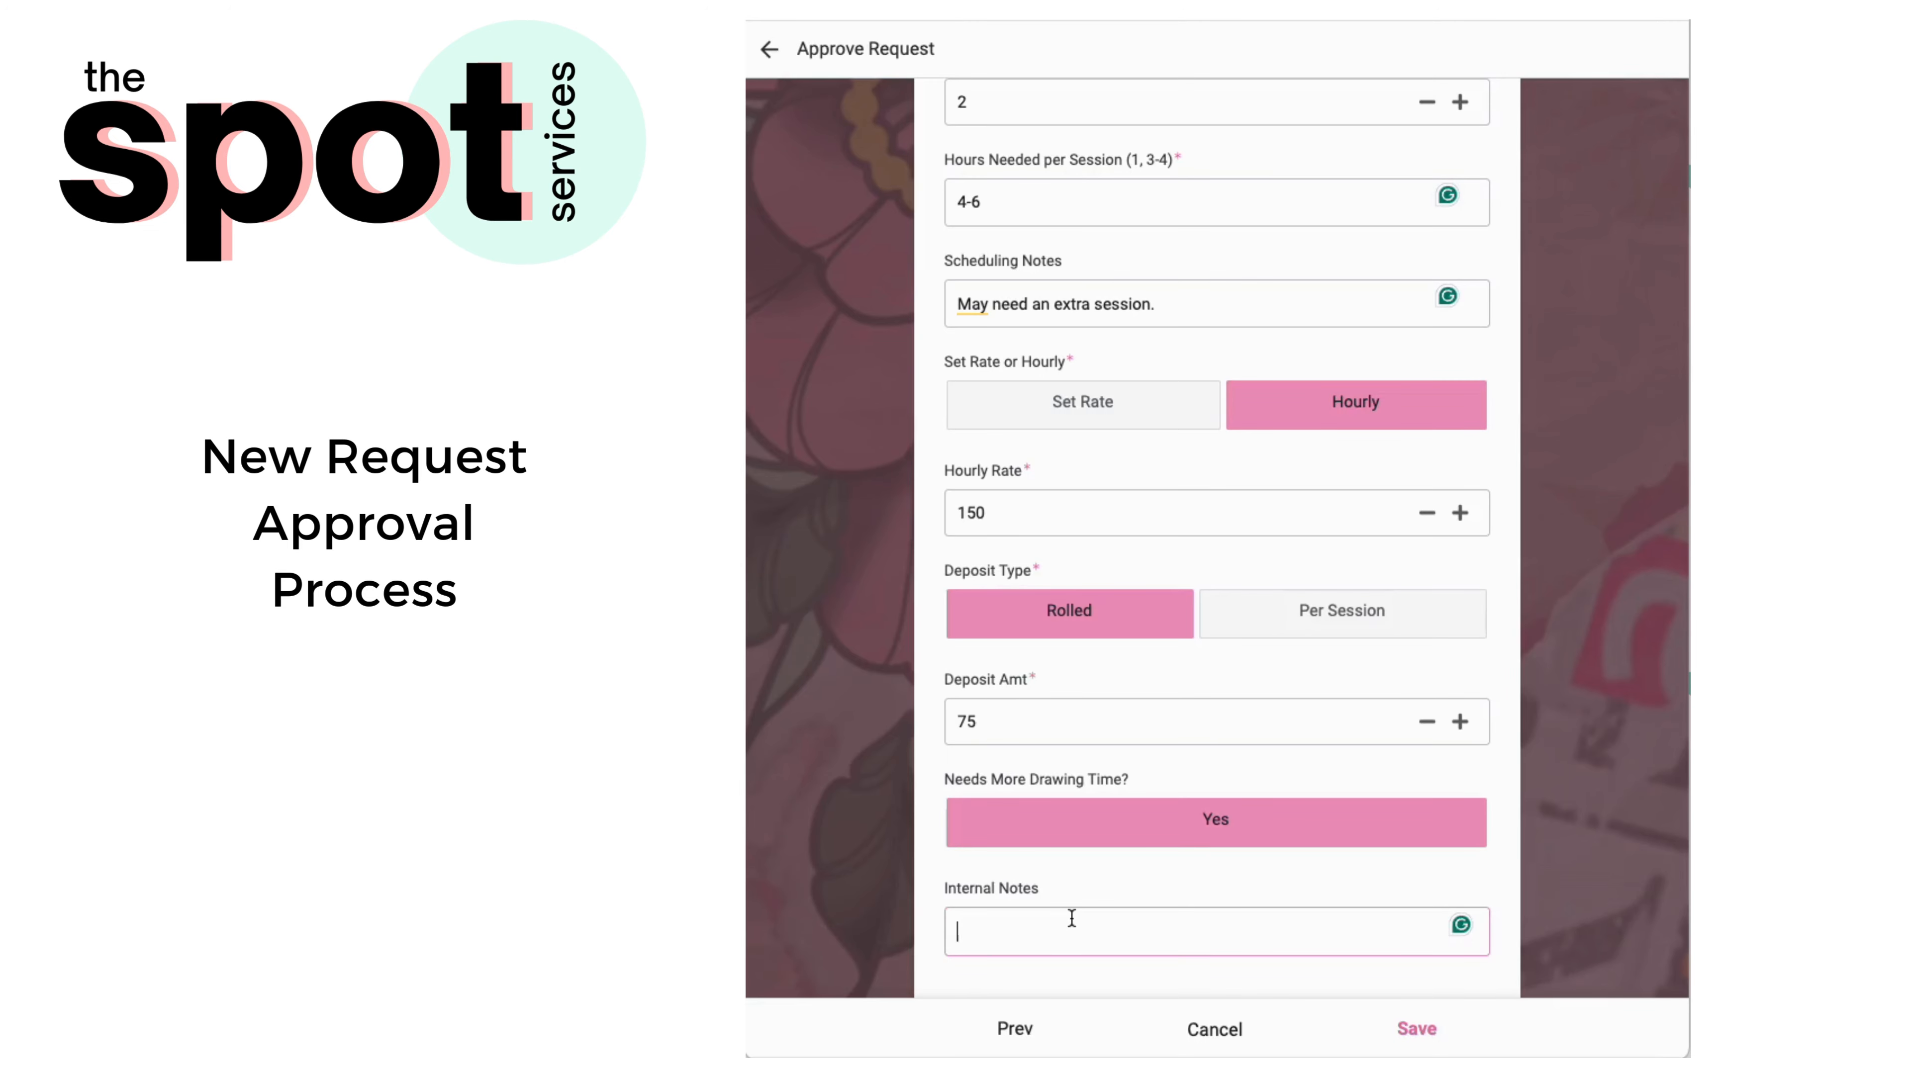
{"action": "left_click", "coordinate": [1202, 299]}
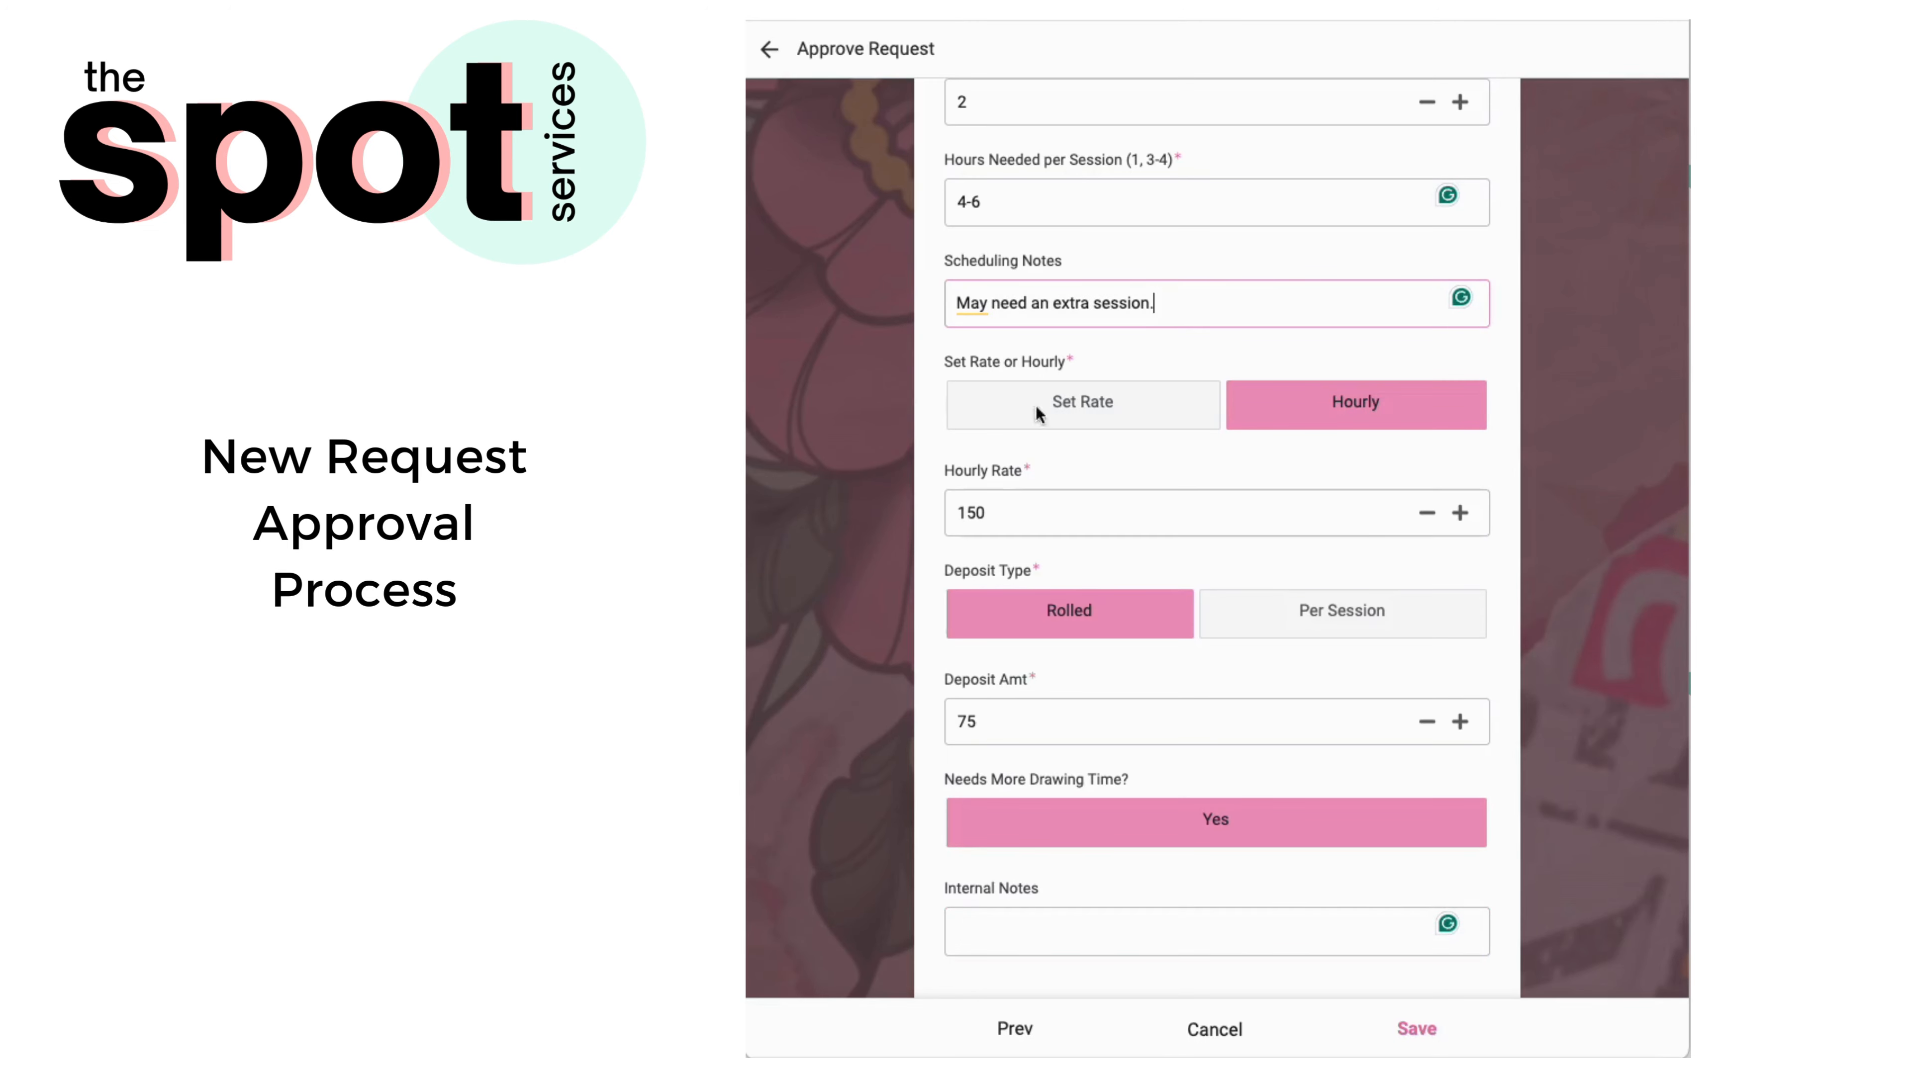
{"action": "left_click", "coordinate": [1008, 944]}
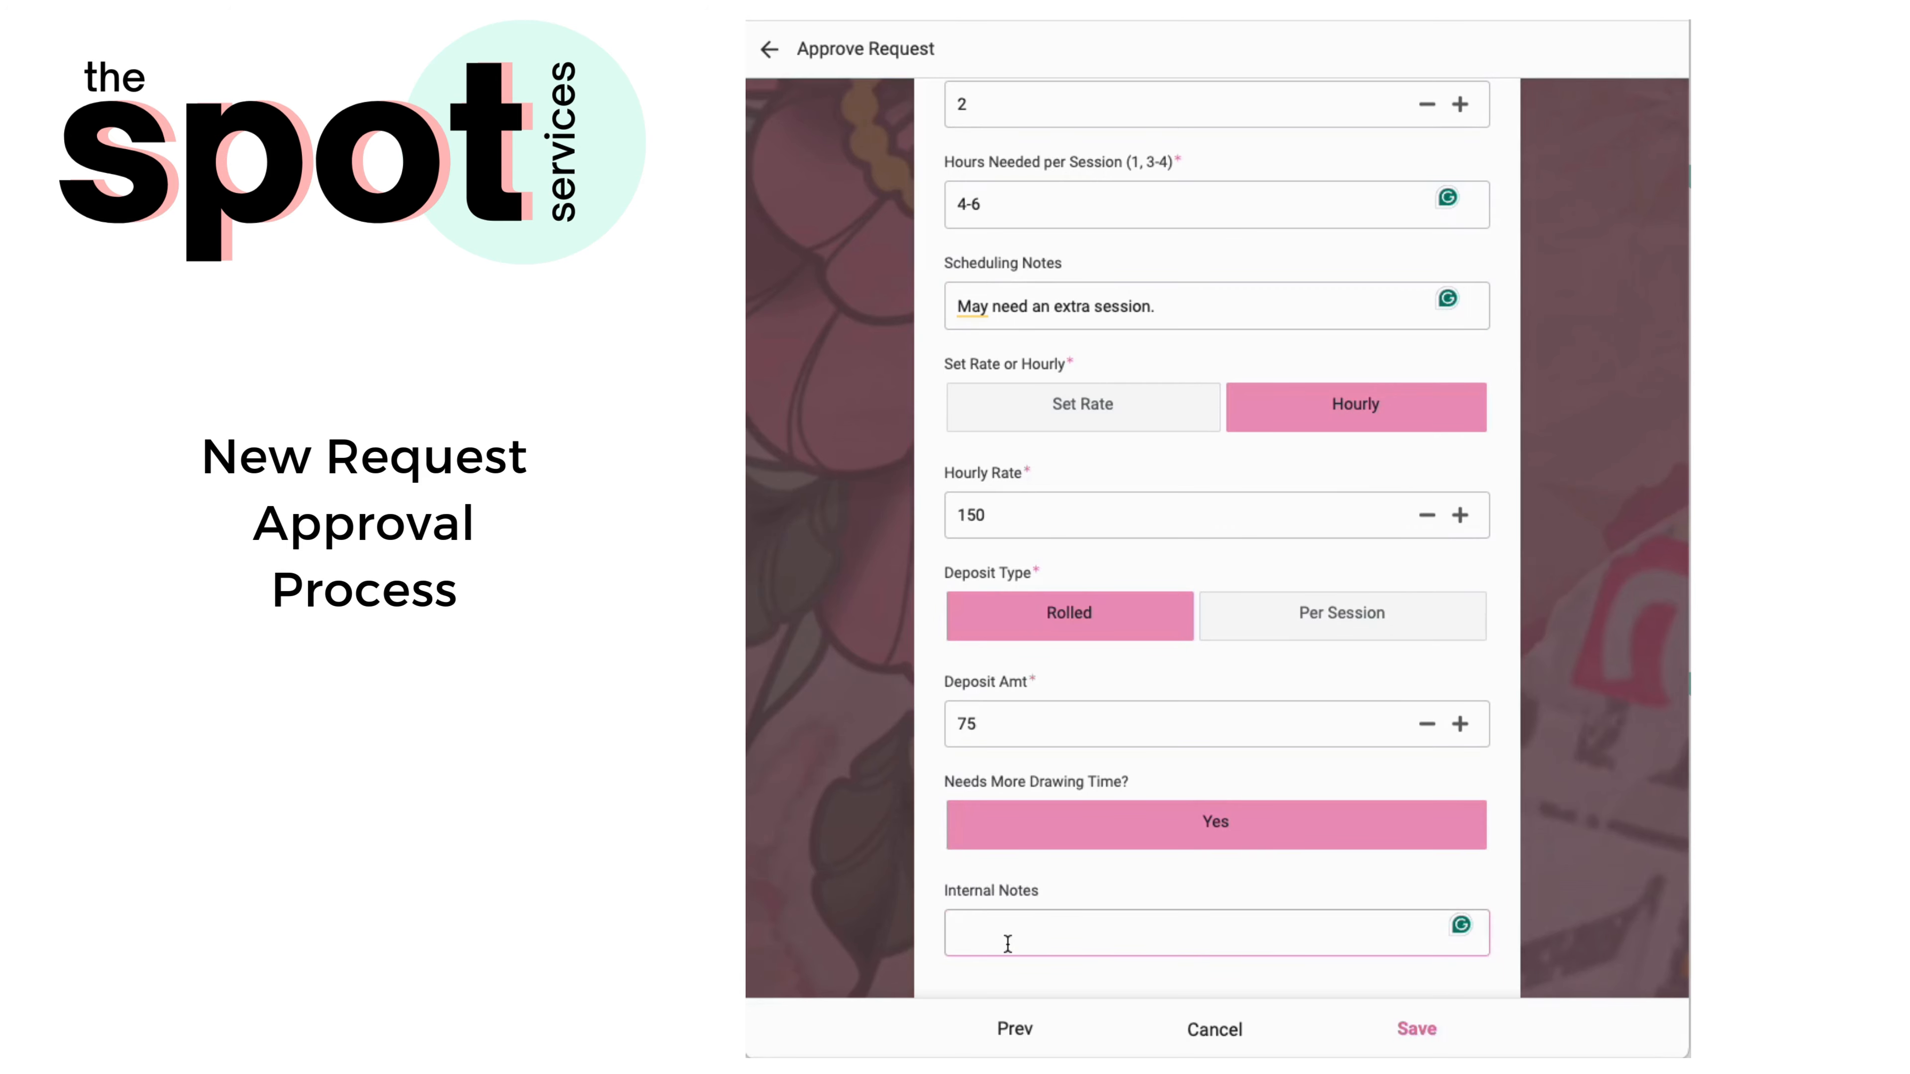
{"action": "type", "text": "Client is a friend."}
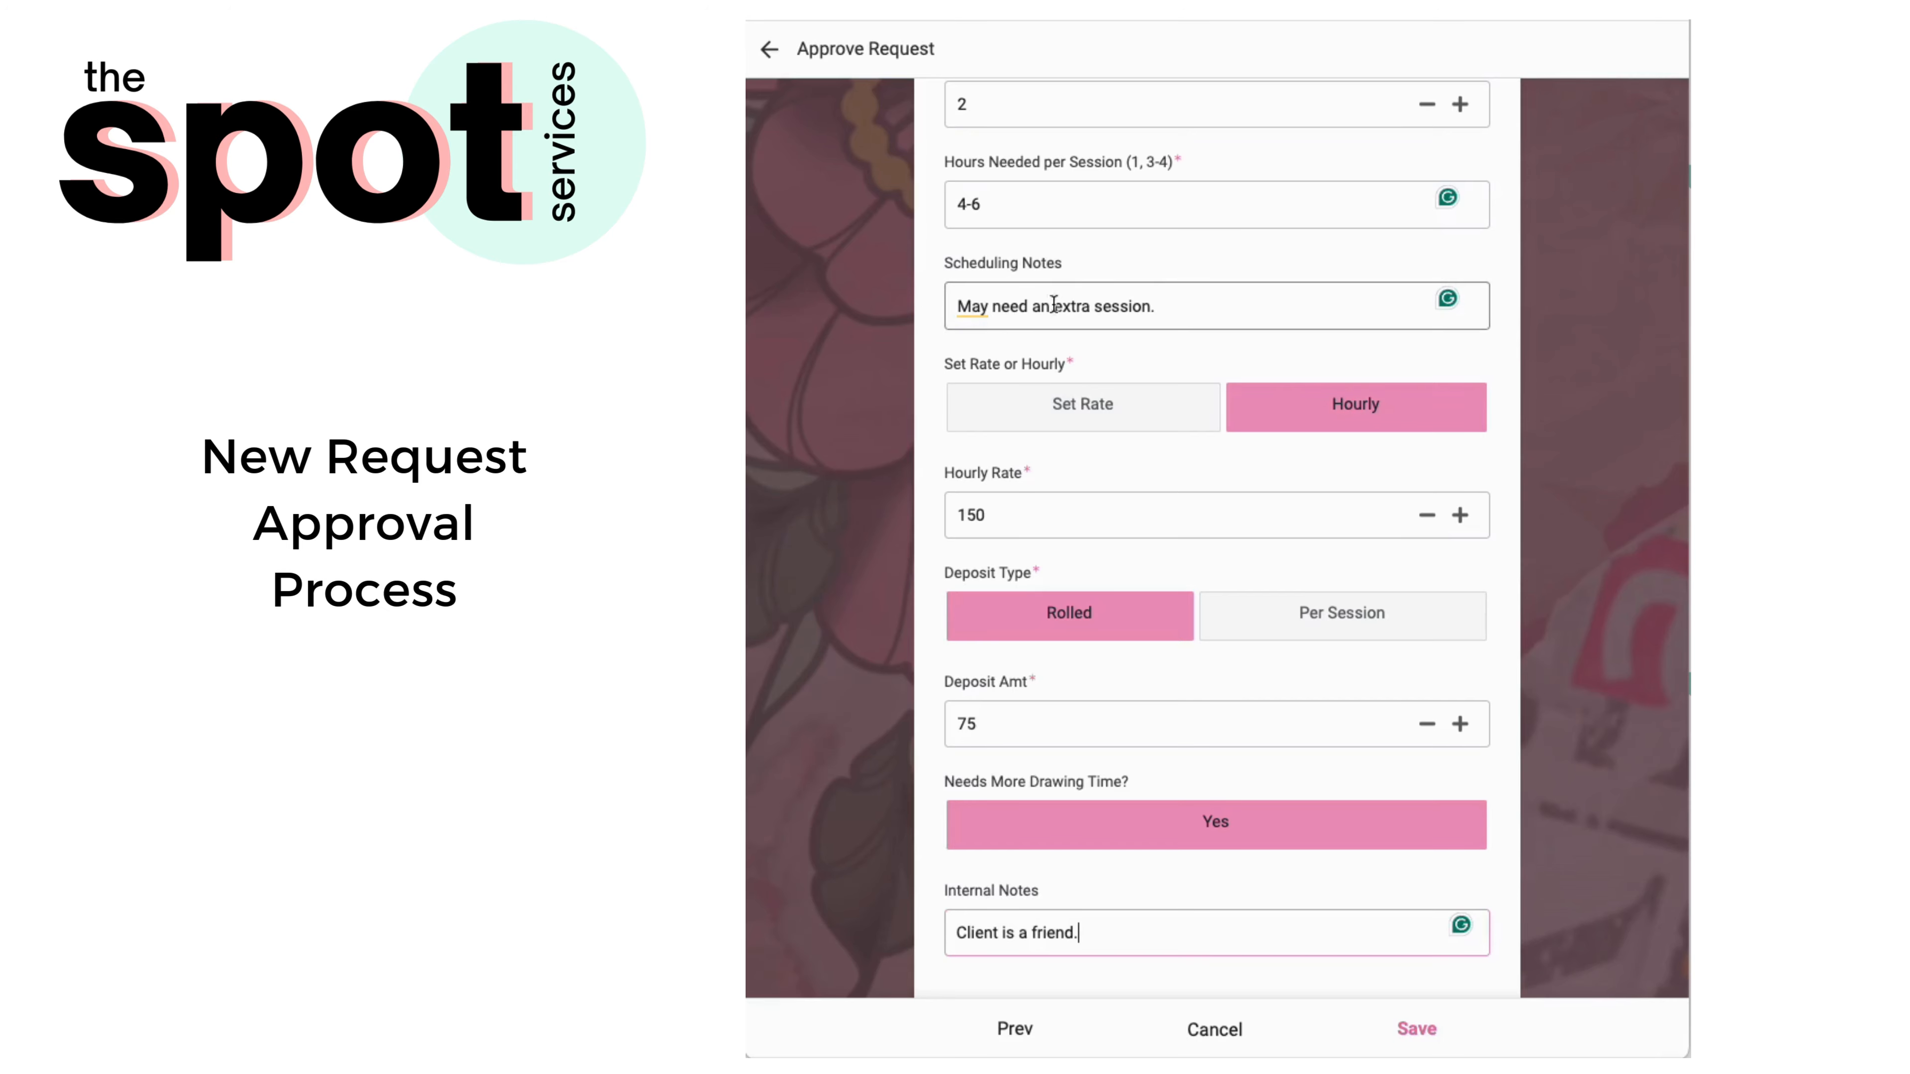
{"action": "scroll", "coordinate": [1086, 333], "scroll_direction": "up", "scroll_amount": 7}
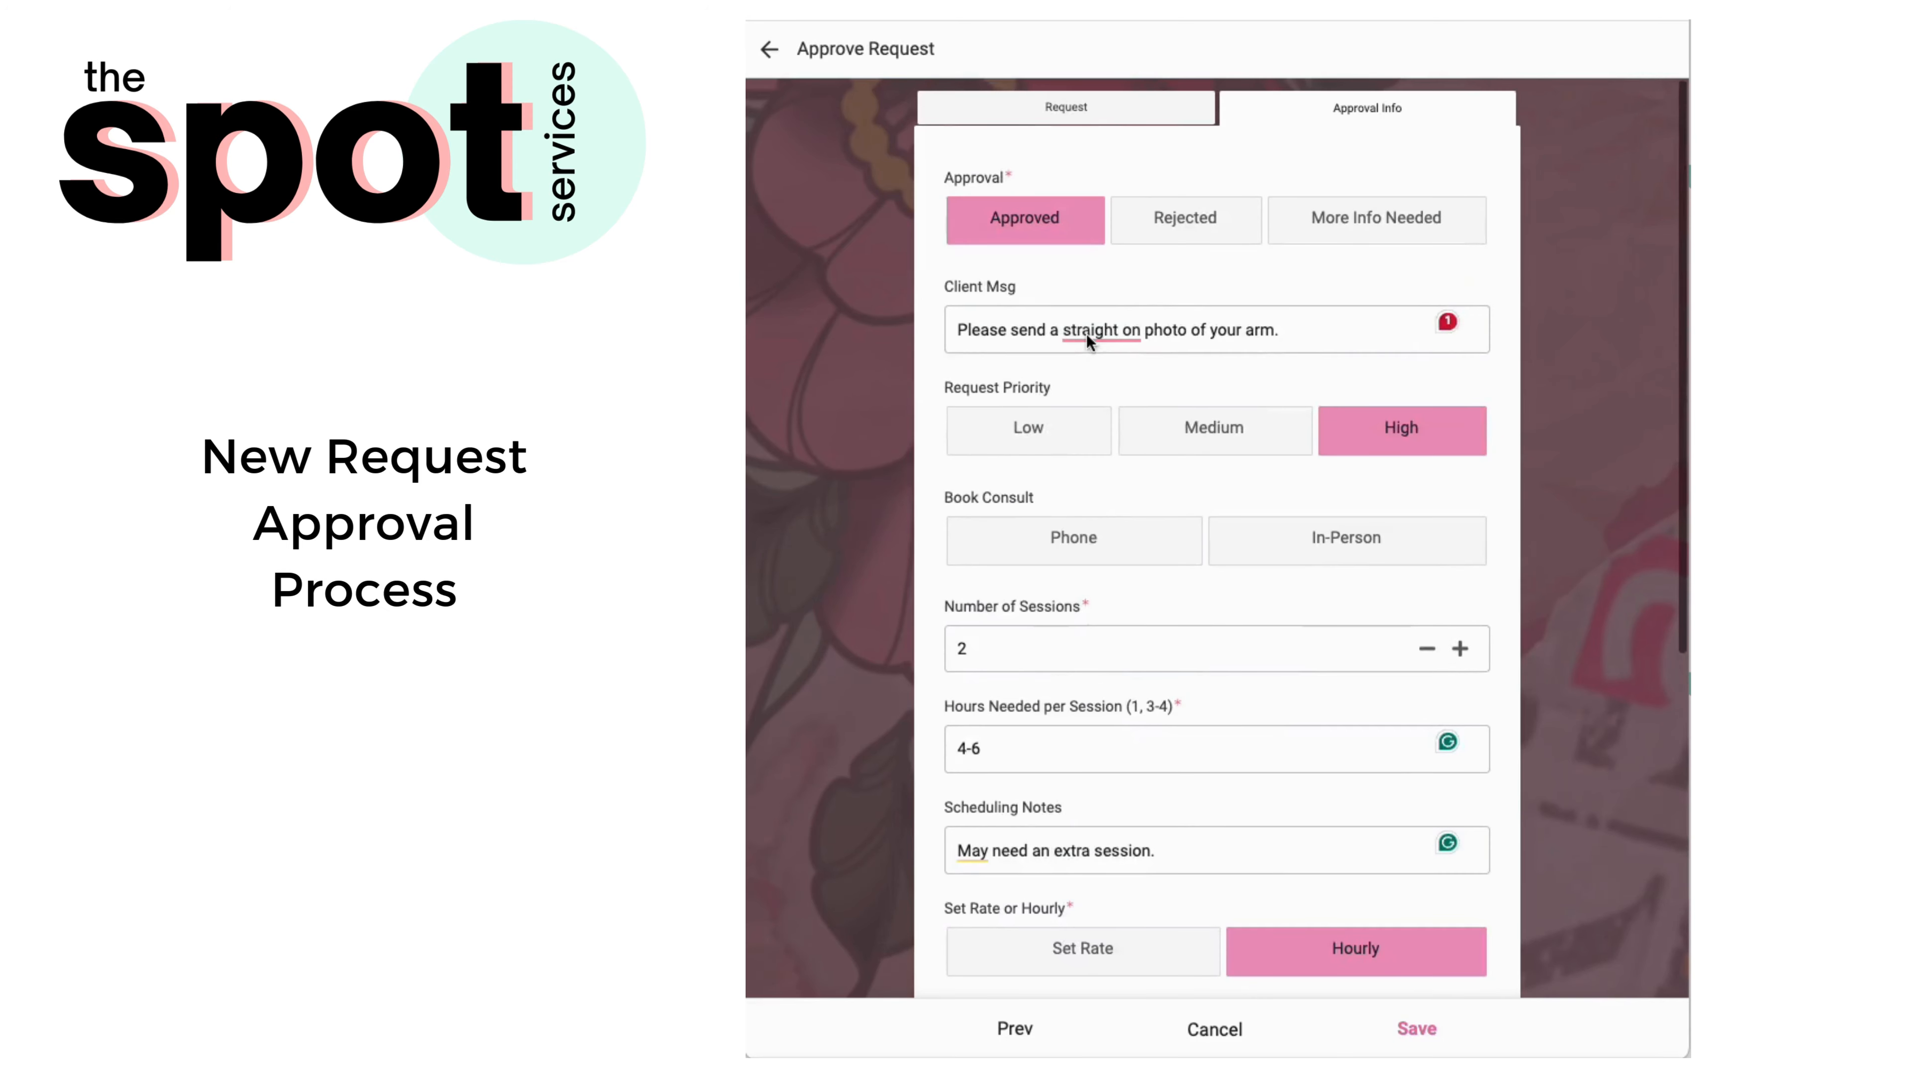
{"action": "left_click", "coordinate": [1415, 1029]}
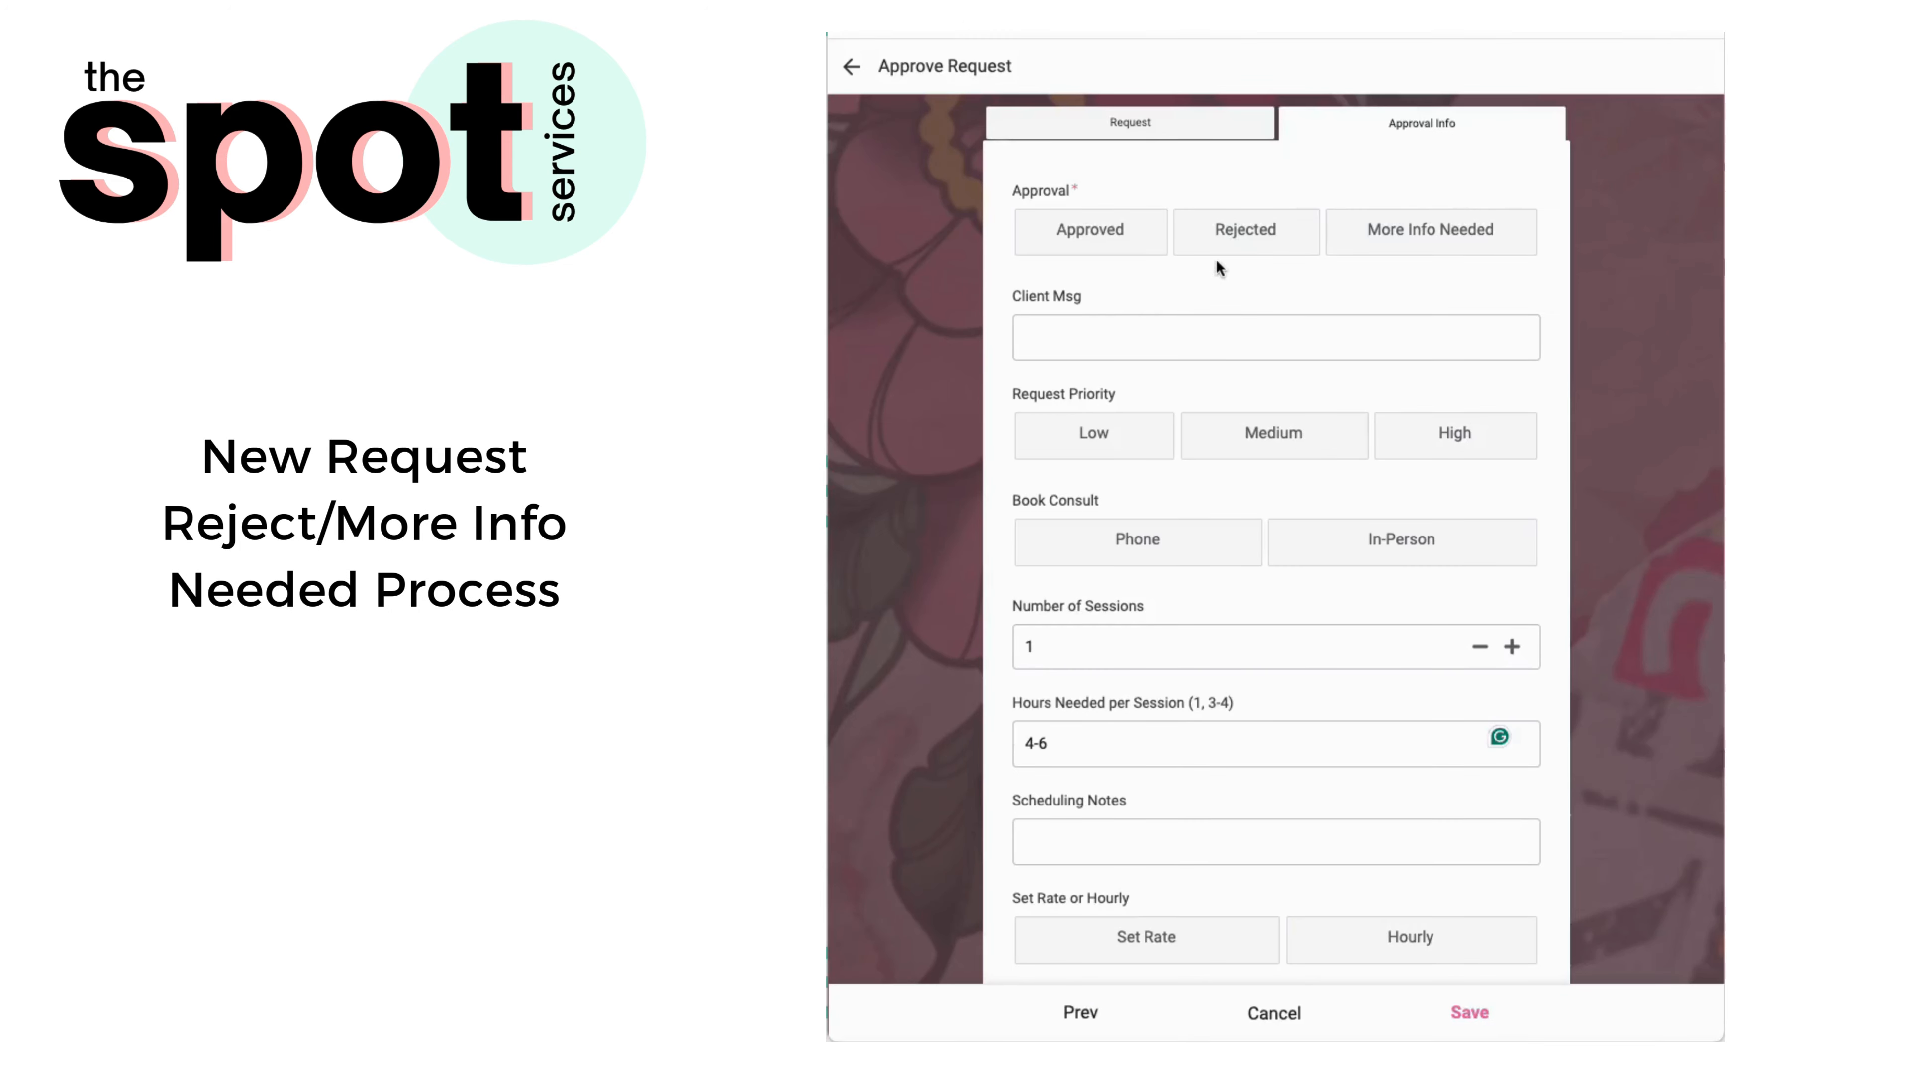
Mark the new request as Rejected and enter "not right fit" as the client message.
{"action": "left_click", "coordinate": [1232, 236]}
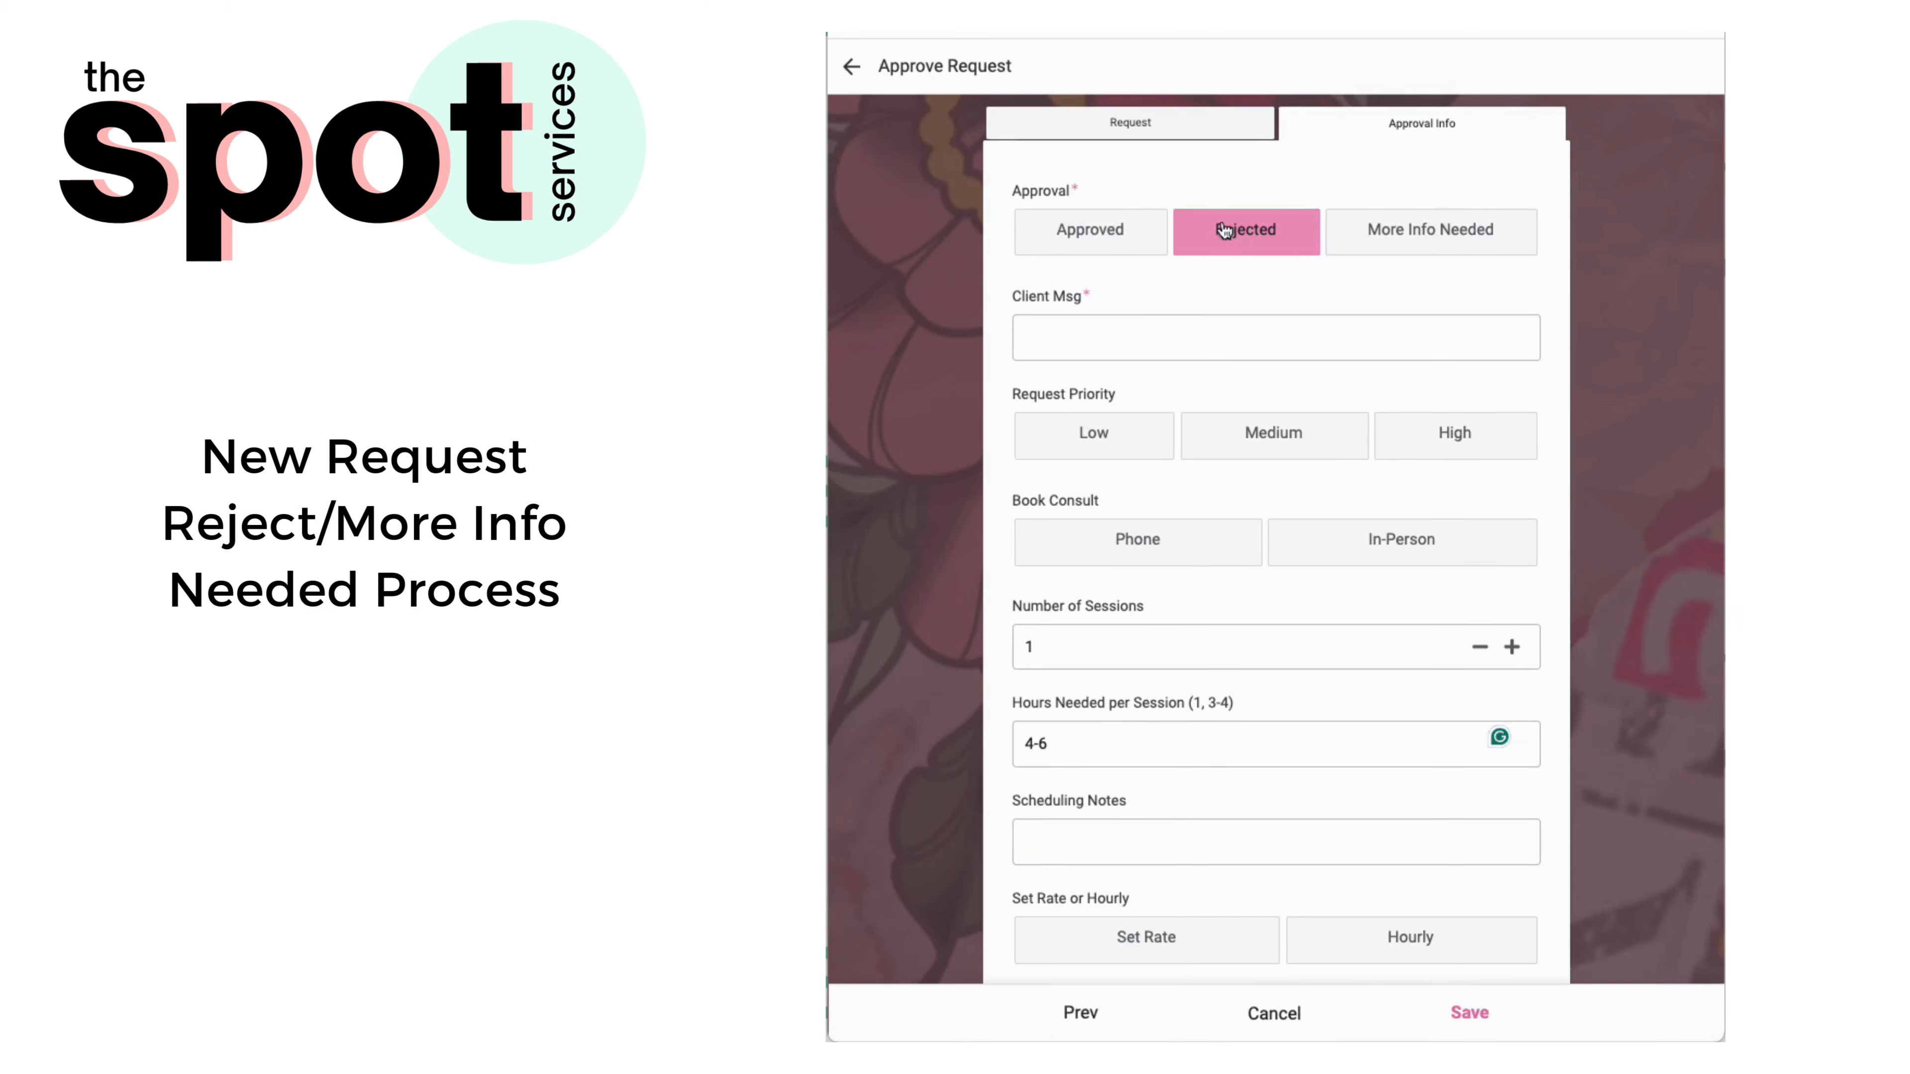
{"action": "left_click", "coordinate": [1205, 338]}
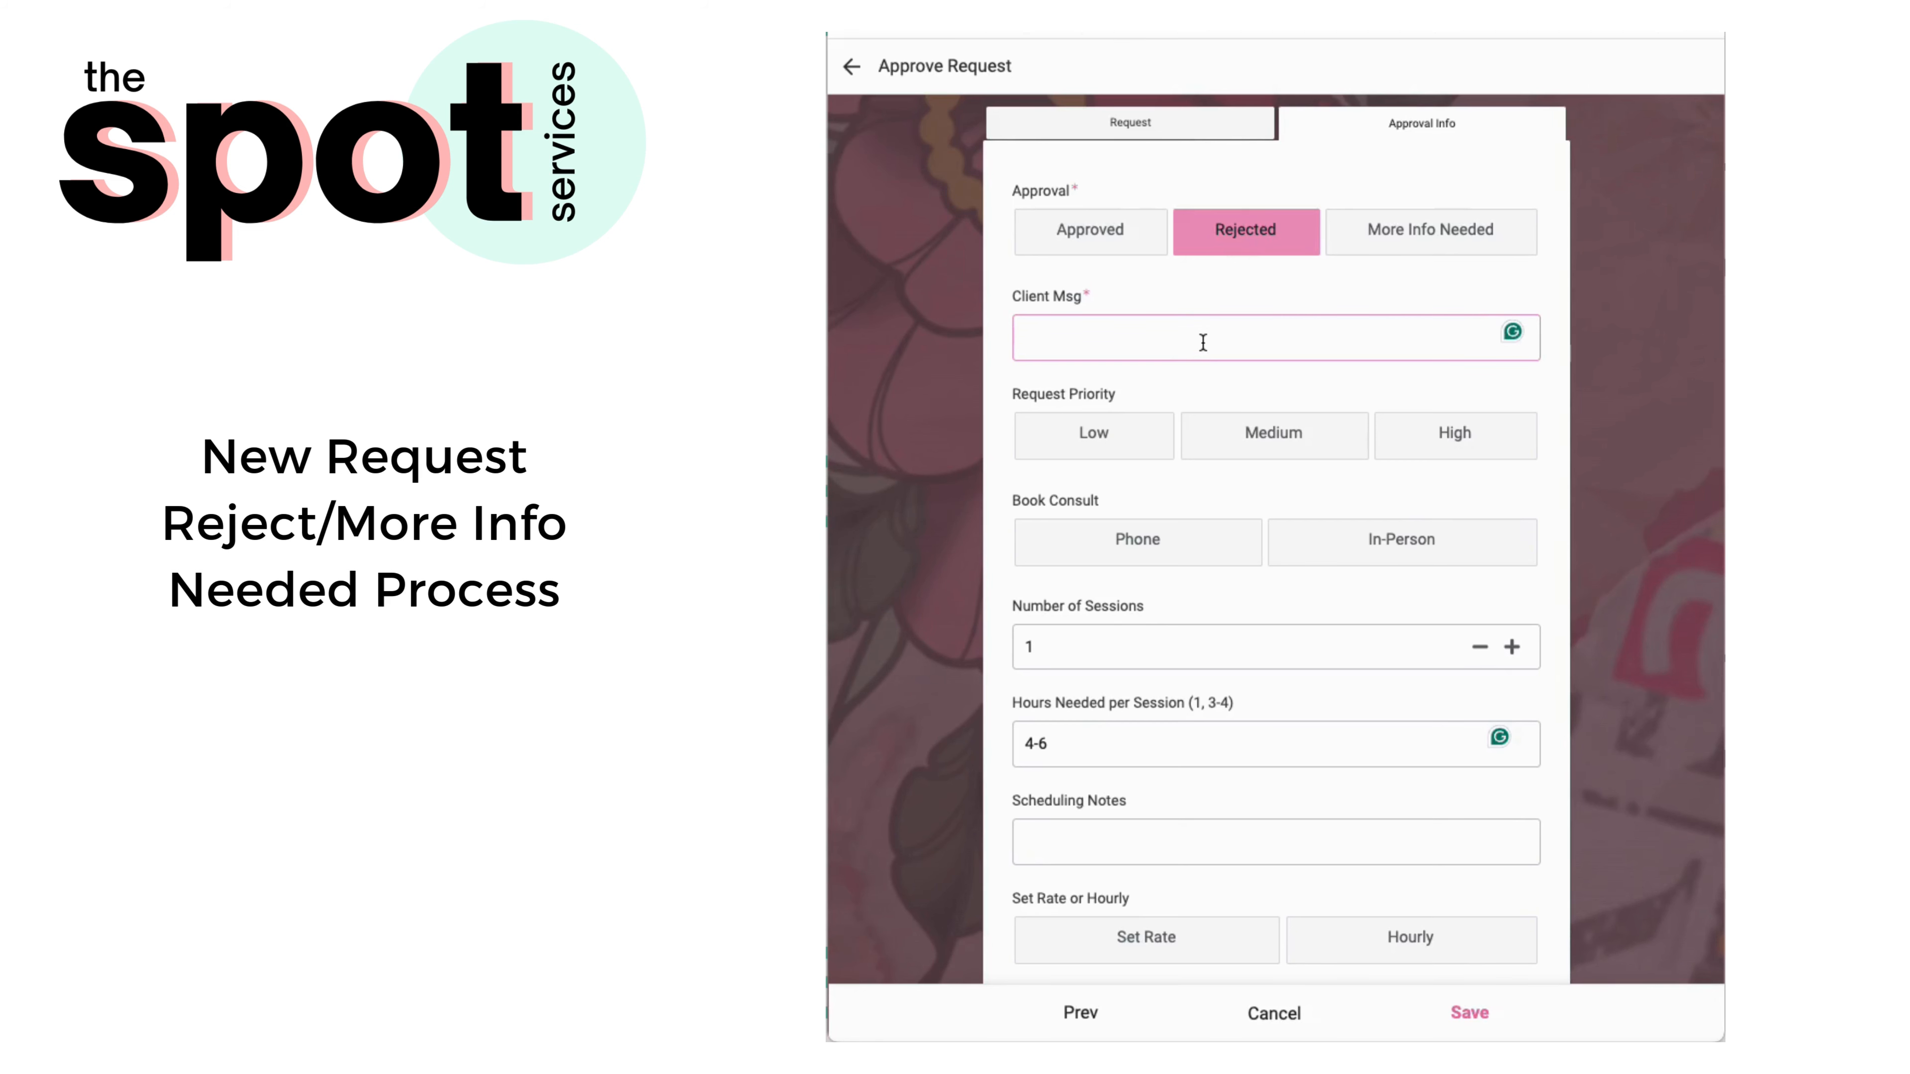
{"action": "type", "text": "Thank you so mu"}
{"action": "type", "text": "ch for"}
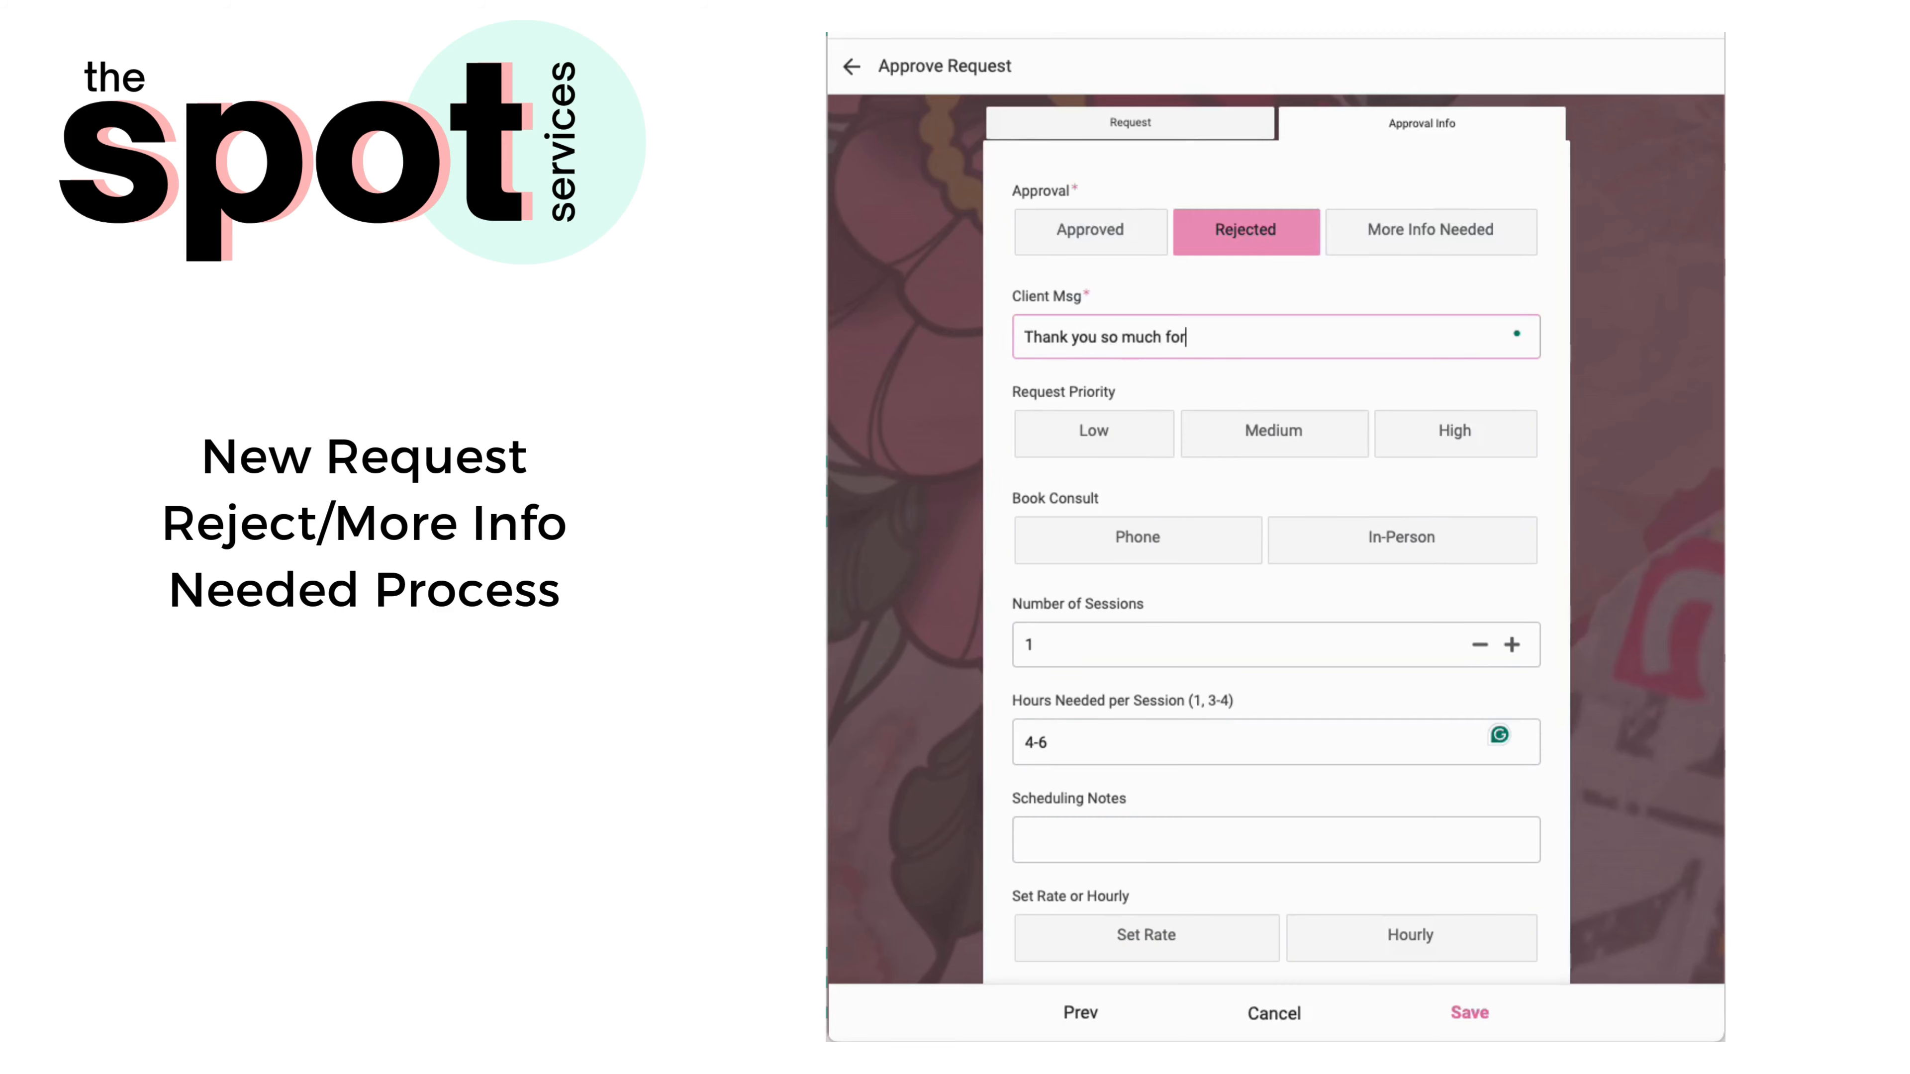
{"action": "type", "text": " your request. Unfortunately,"}
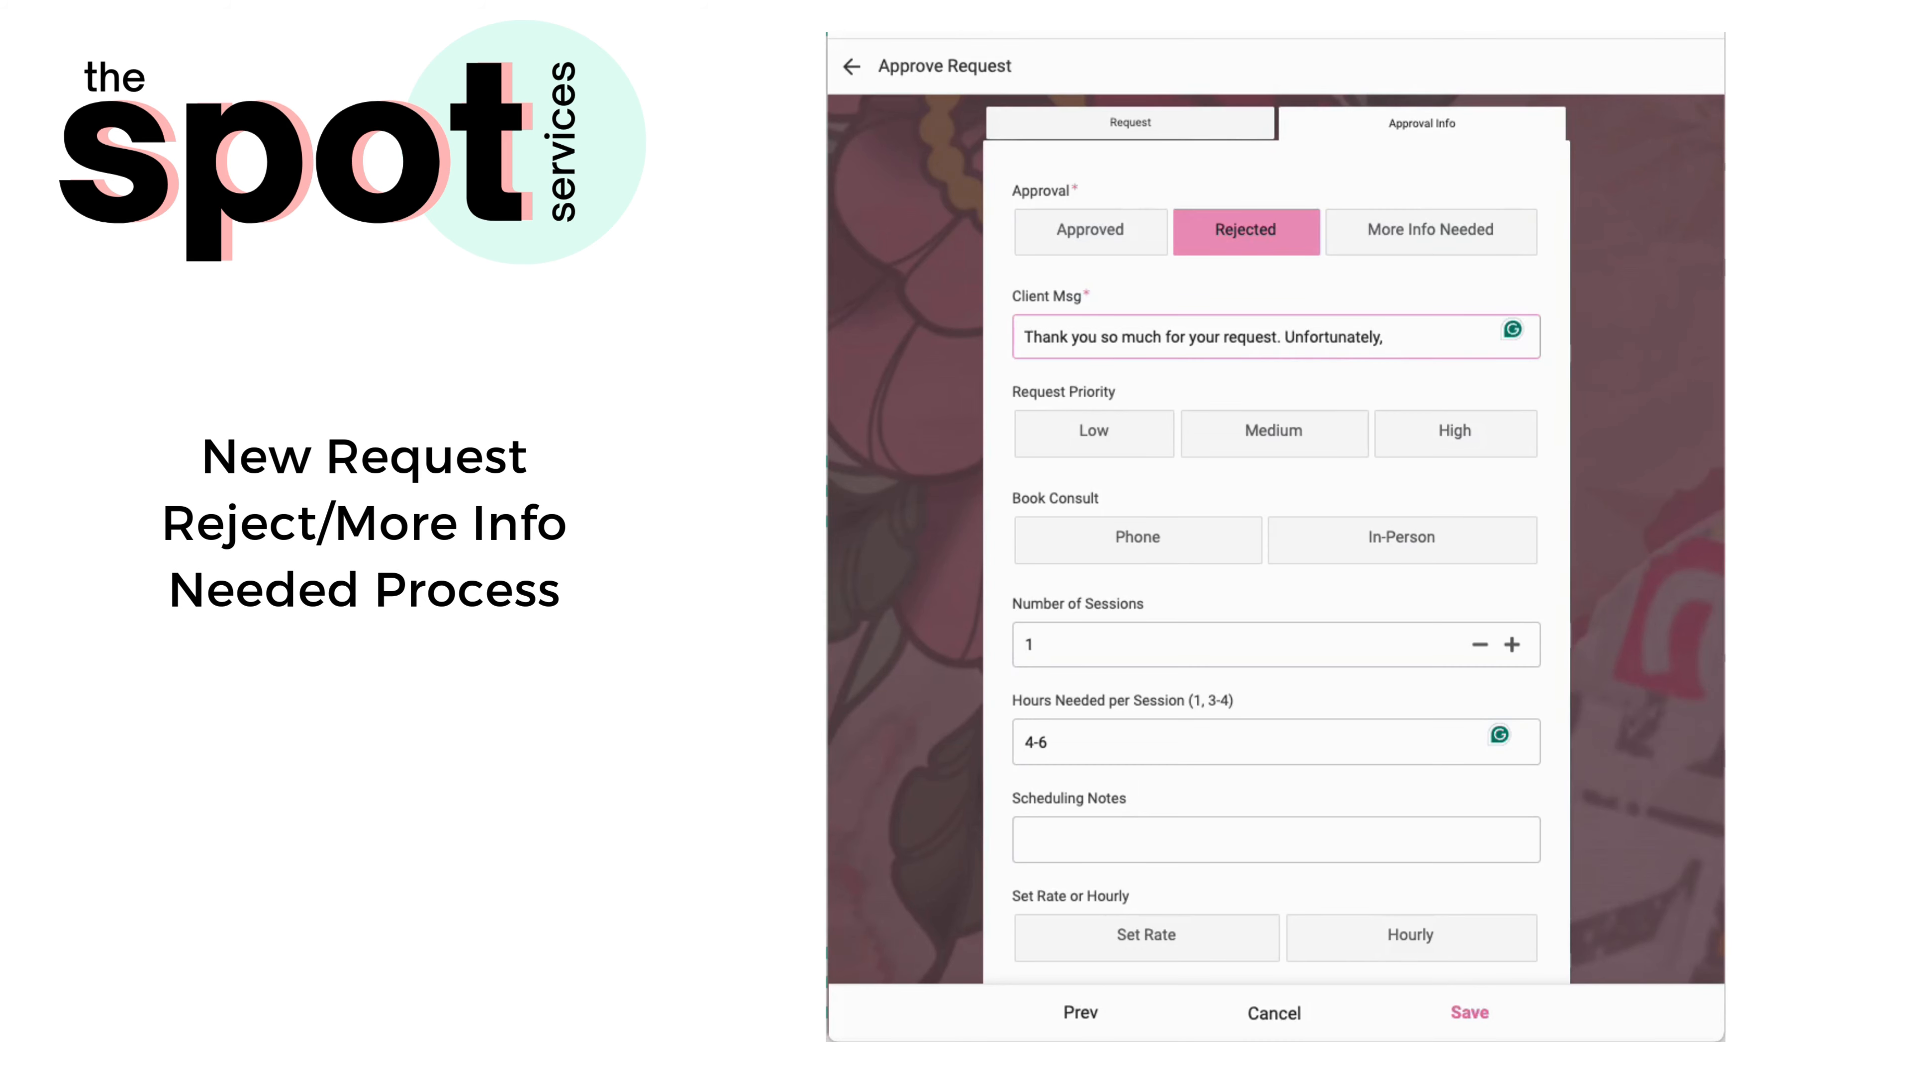
{"action": "key", "text": "ctrl+a"}
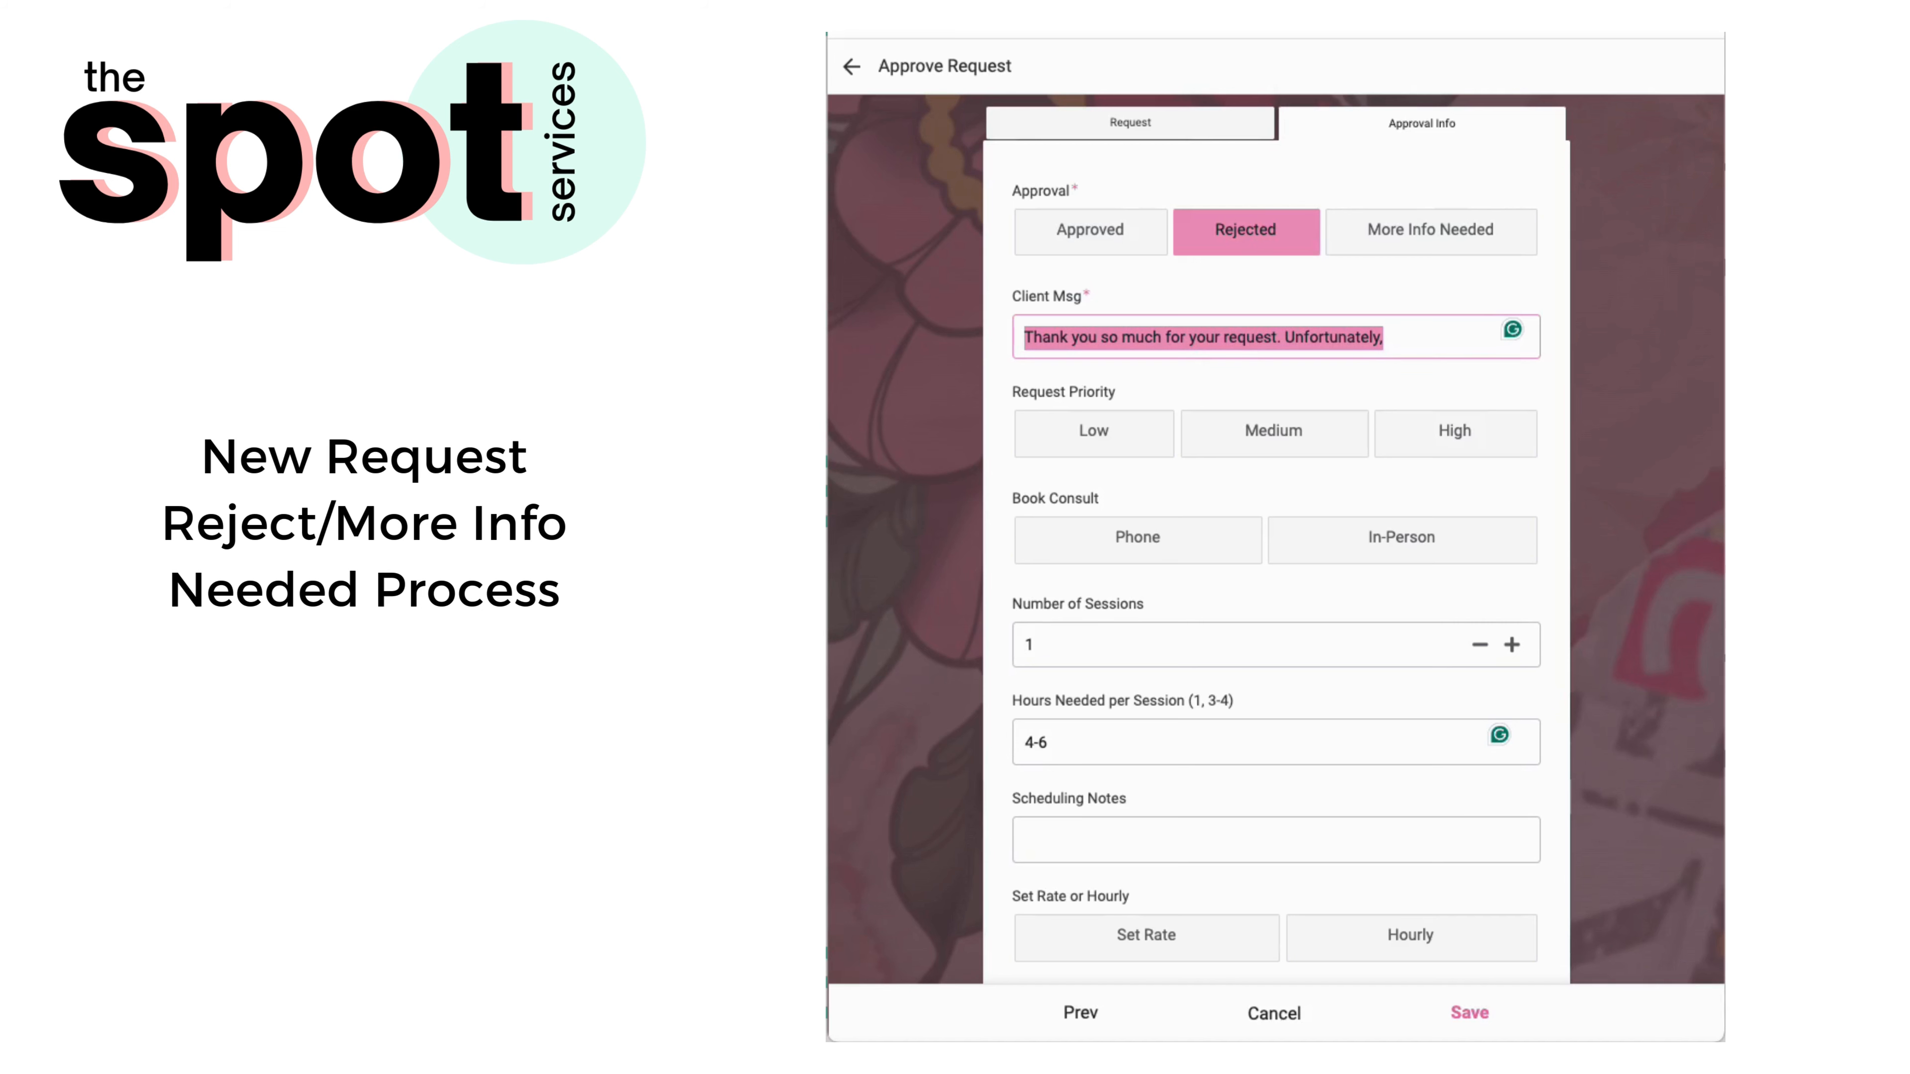
{"action": "type", "text": "not right fit"}
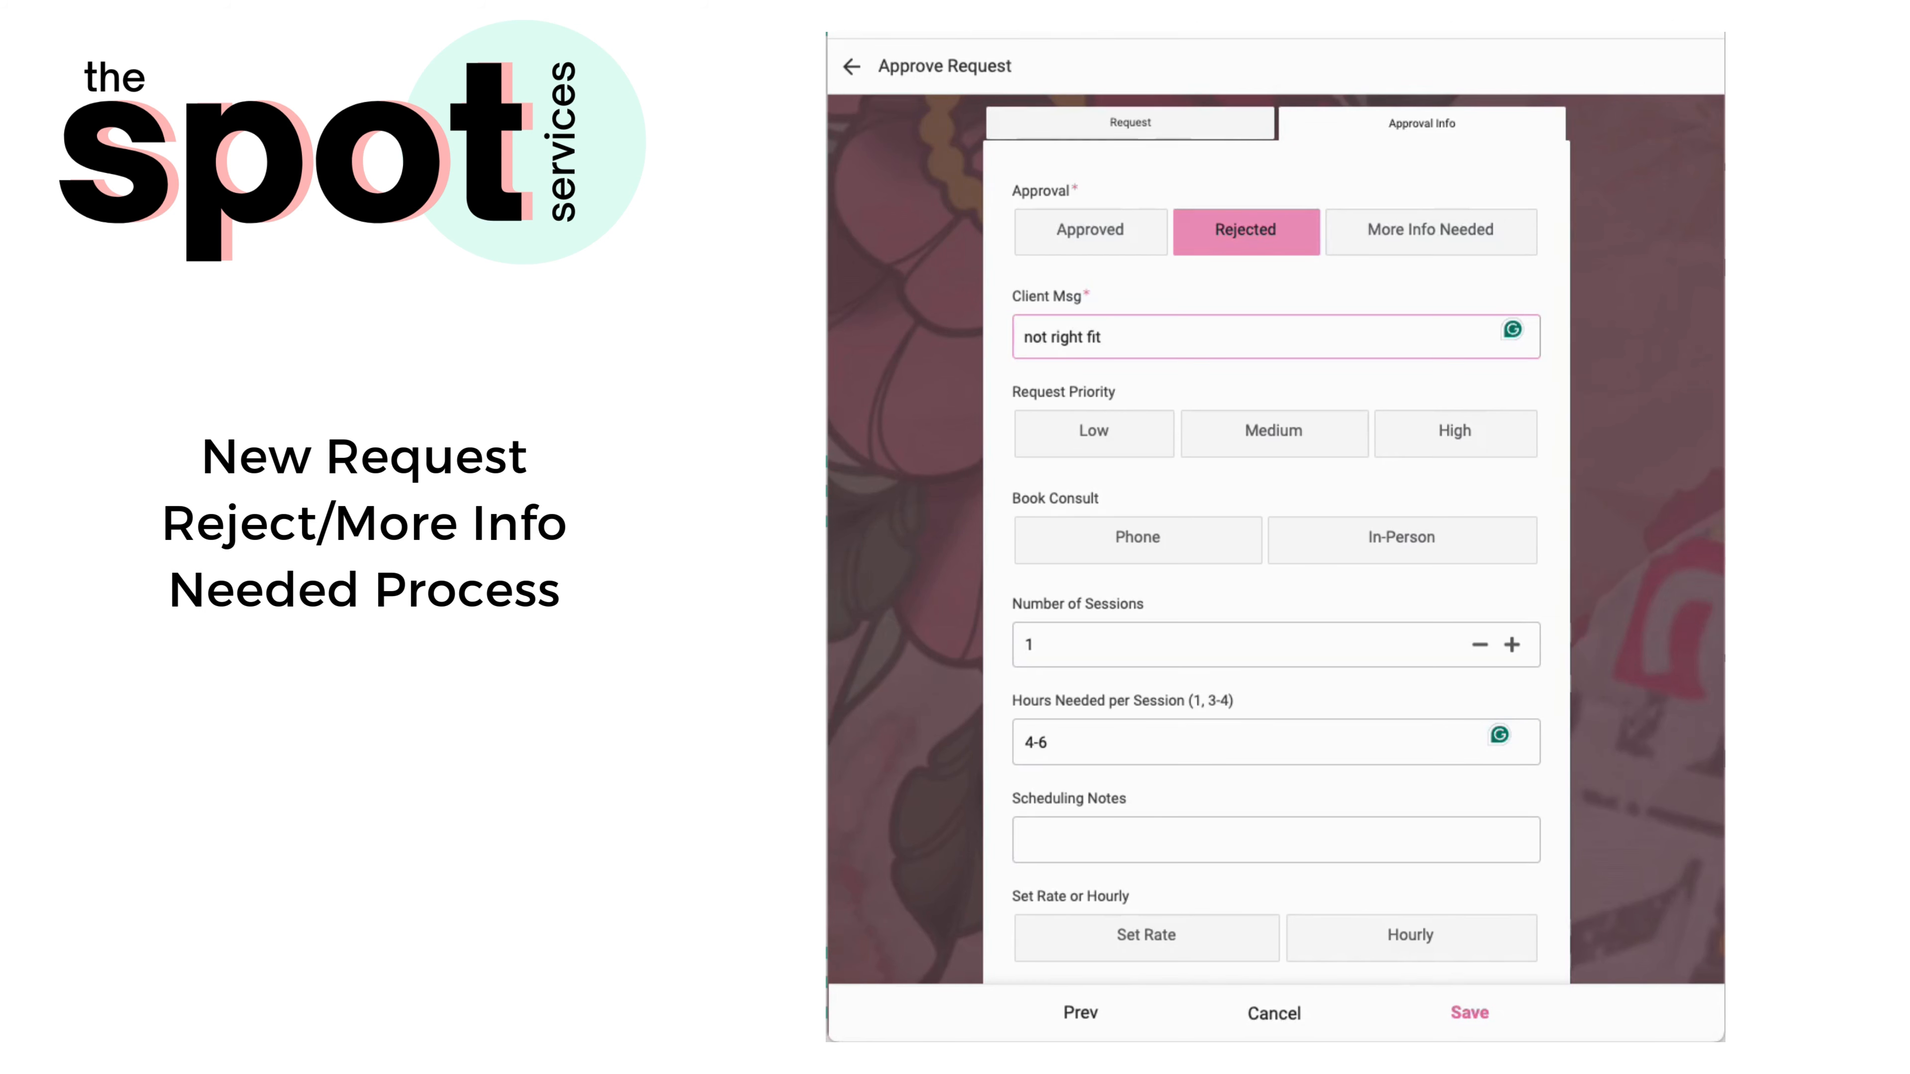
Change the approval to More Info Needed and replace the client message with "Can you clarify".
{"action": "key", "text": "ctrl+a"}
{"action": "key", "text": "BackSpace"}
{"action": "left_click", "coordinate": [1456, 232]}
{"action": "left_click", "coordinate": [1299, 333]}
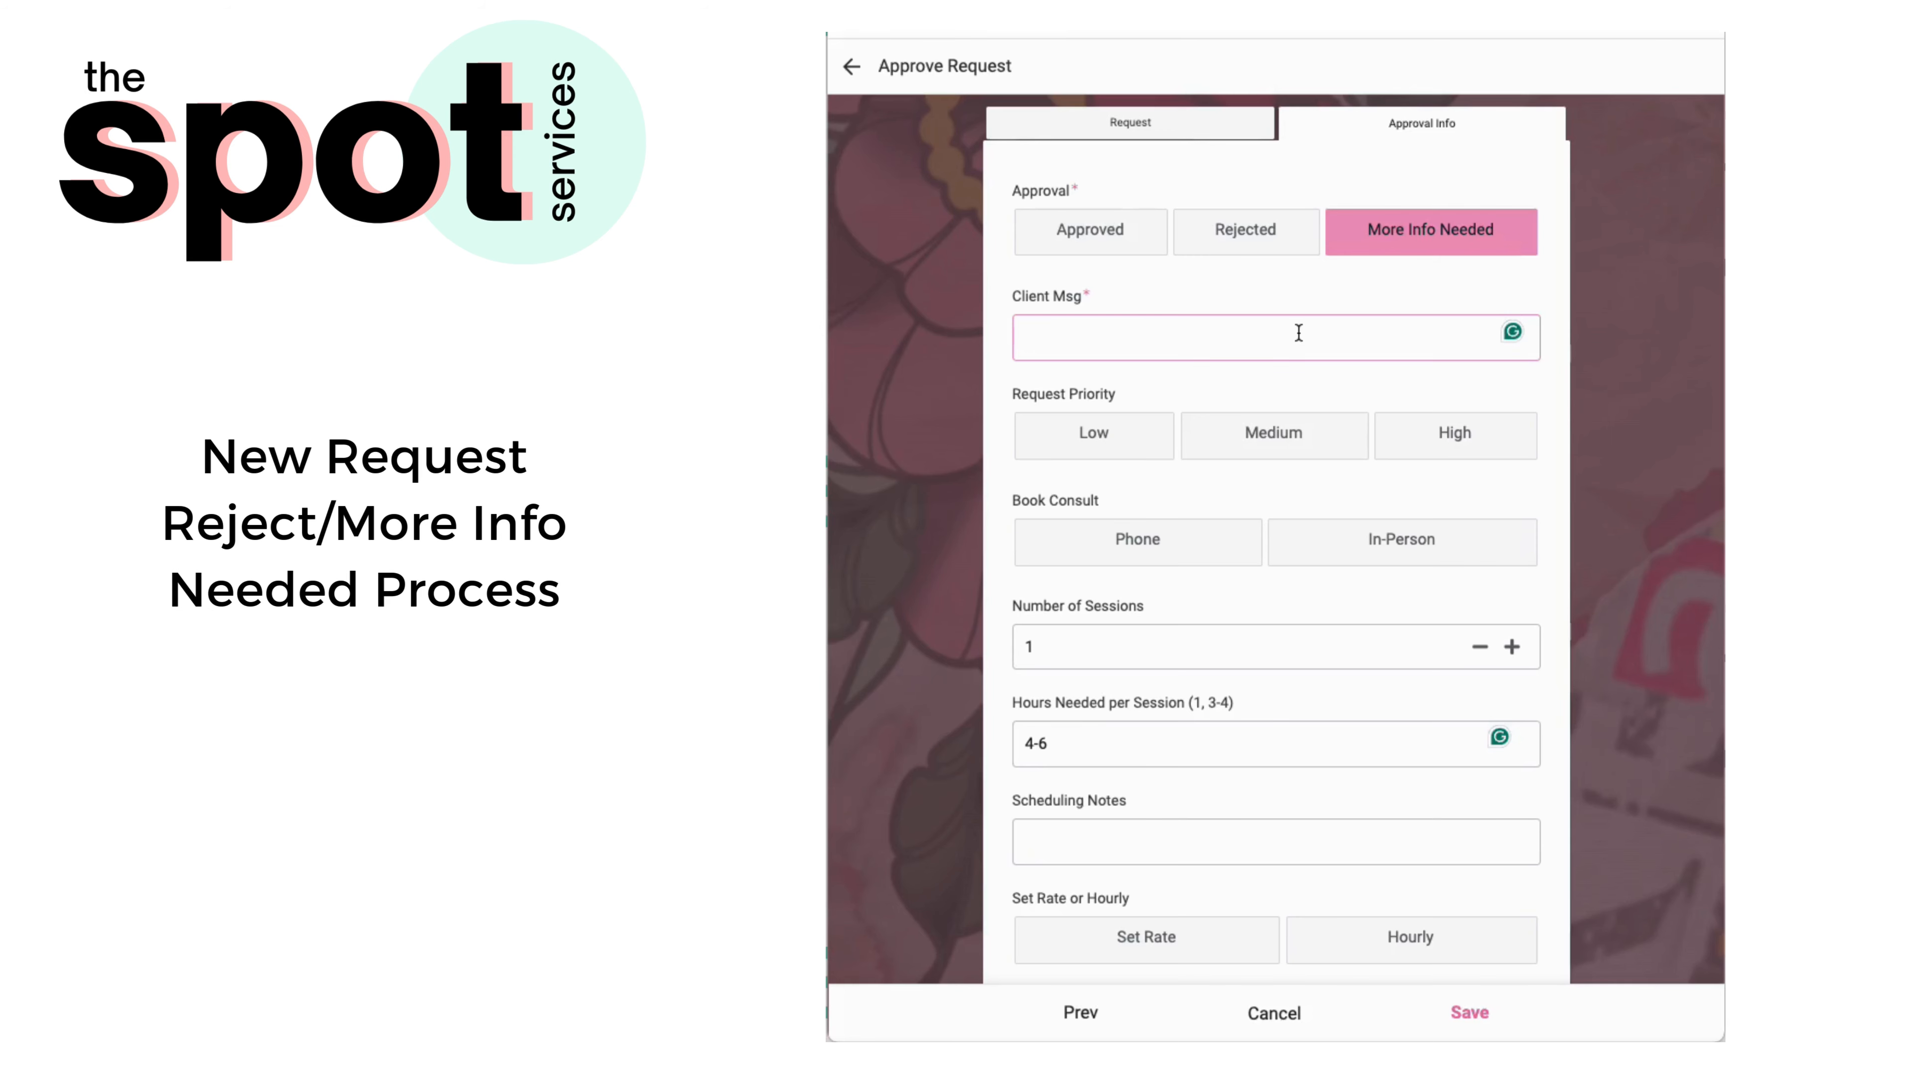
{"action": "type", "text": "Can you clarify"}
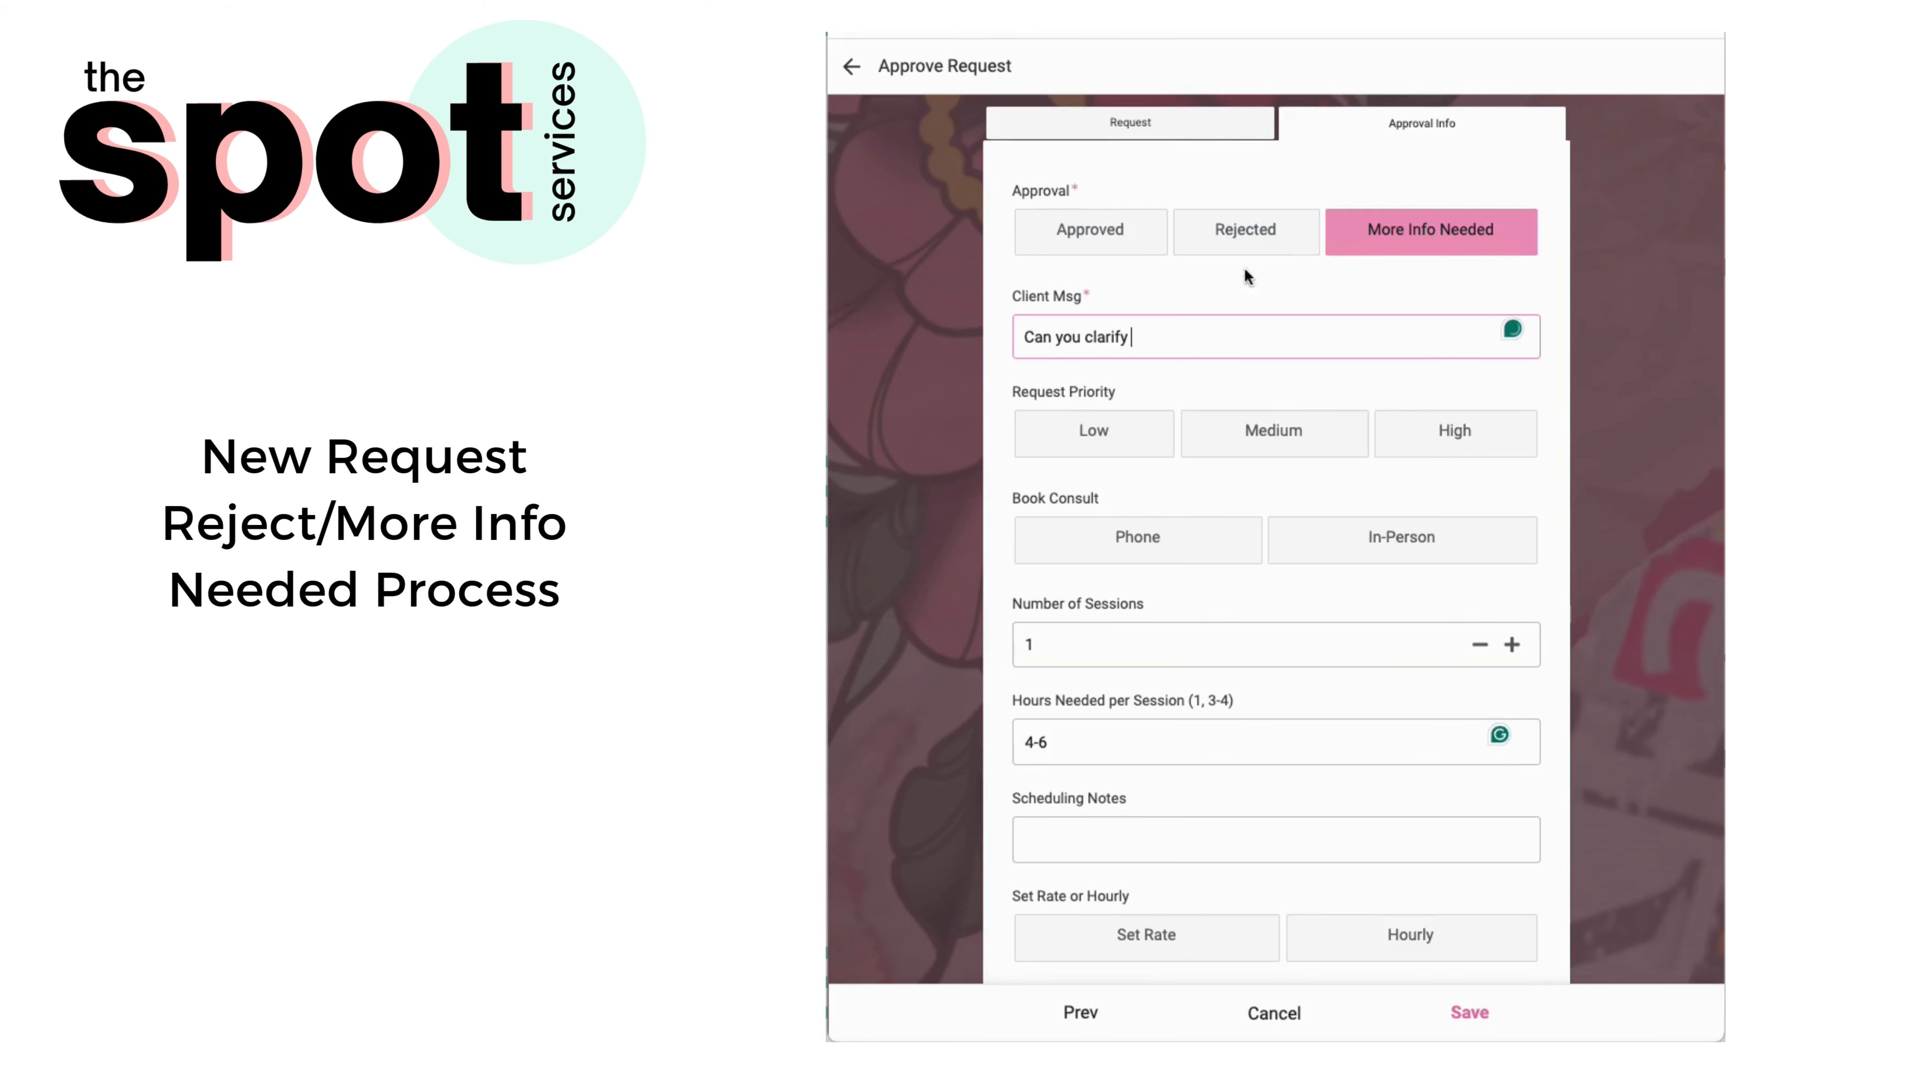
Examine which form fields are required under the Rejected and More Info Needed approval options.
{"action": "scroll", "coordinate": [1270, 628], "scroll_direction": "down", "scroll_amount": 5}
{"action": "scroll", "coordinate": [1270, 631], "scroll_direction": "up", "scroll_amount": 5}
{"action": "left_click", "coordinate": [1261, 243]}
{"action": "left_click", "coordinate": [1432, 241]}
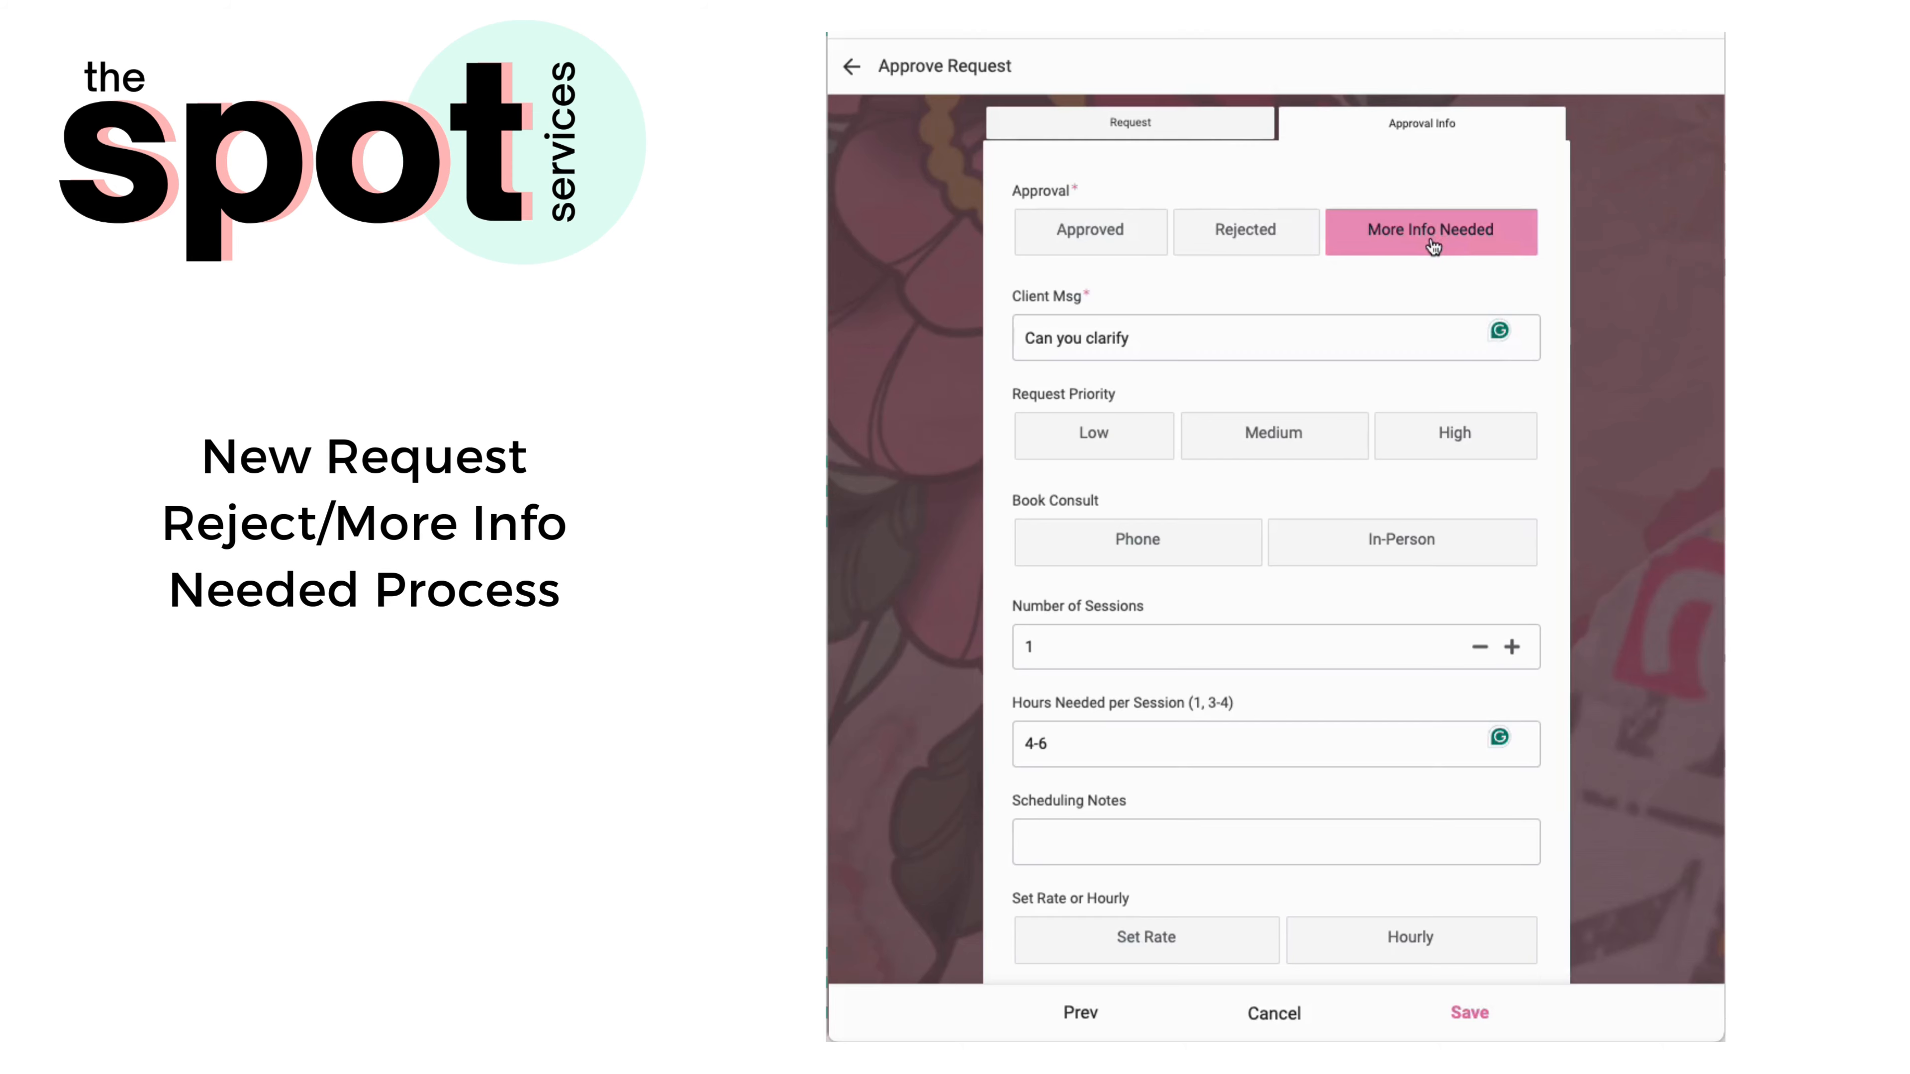
{"action": "scroll", "coordinate": [1432, 245], "scroll_direction": "down", "scroll_amount": 5}
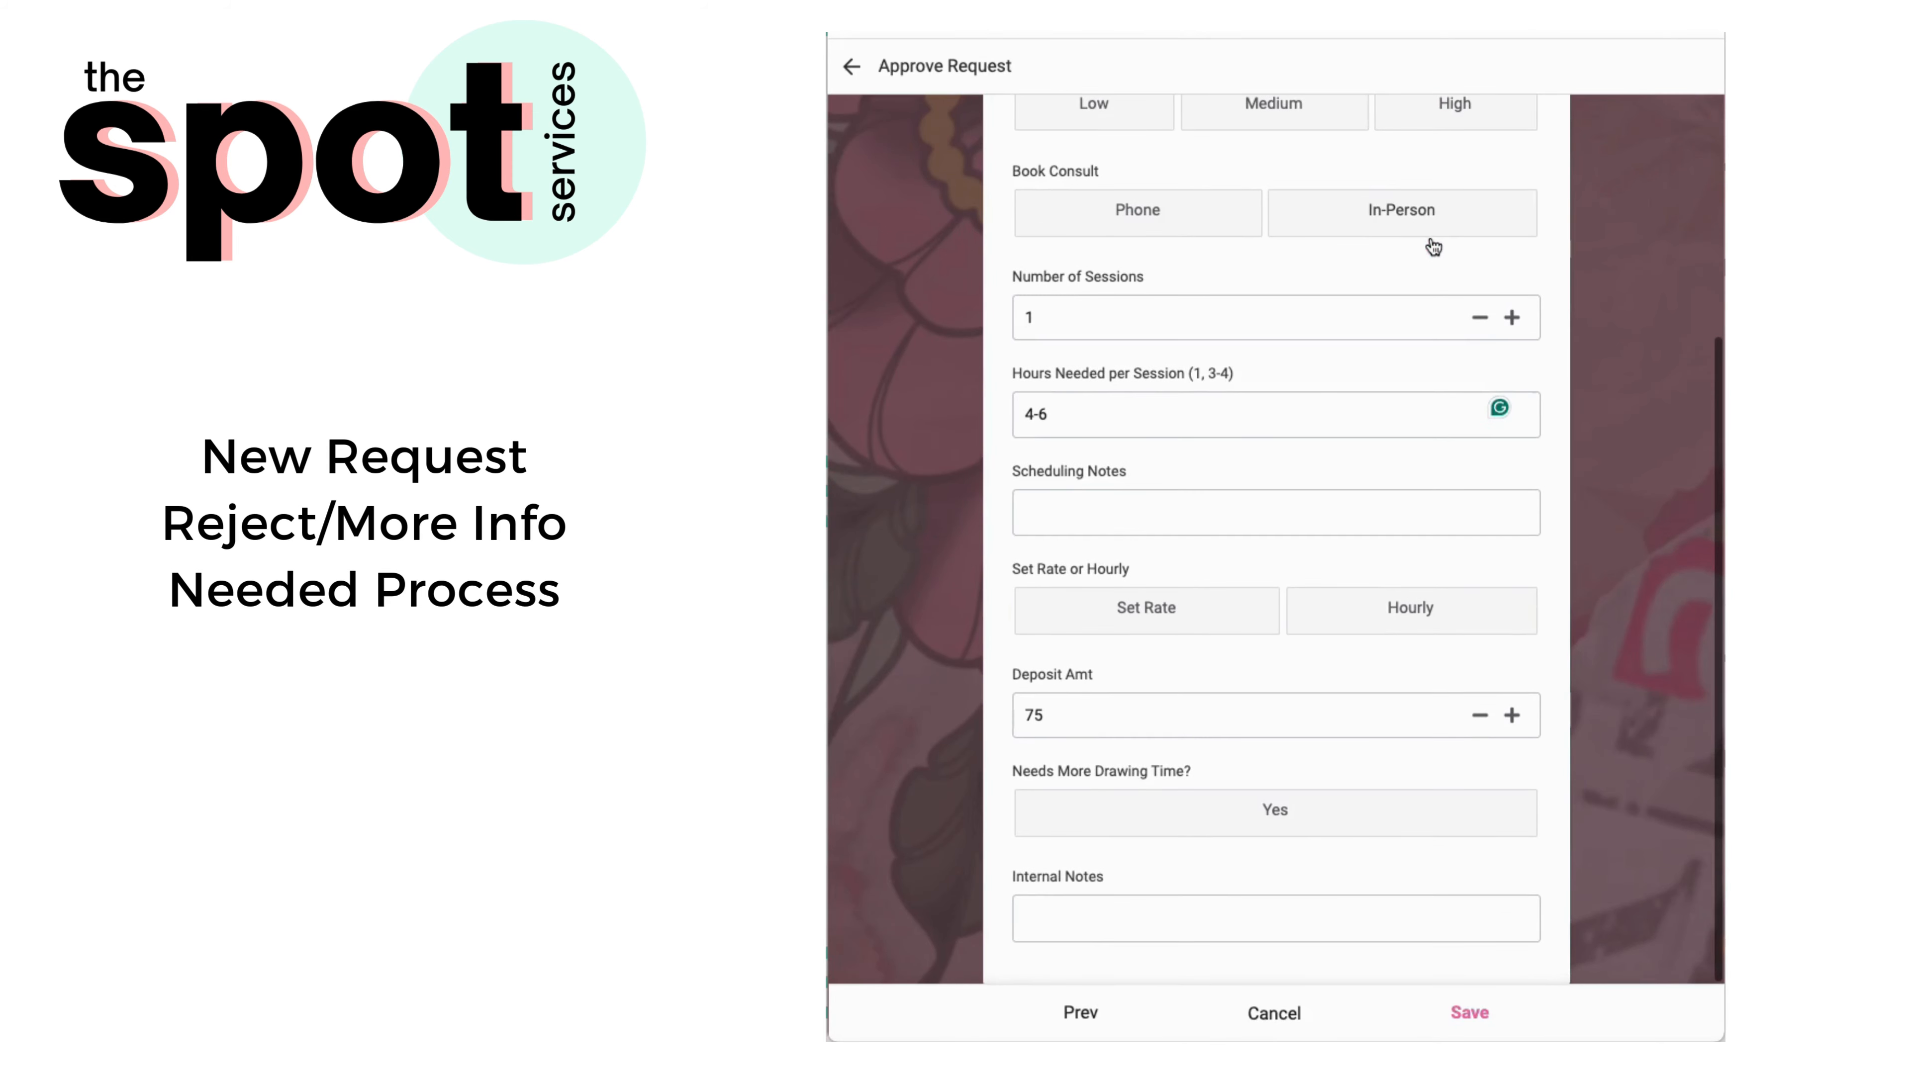
{"action": "scroll", "coordinate": [1333, 688], "scroll_direction": "up", "scroll_amount": 5}
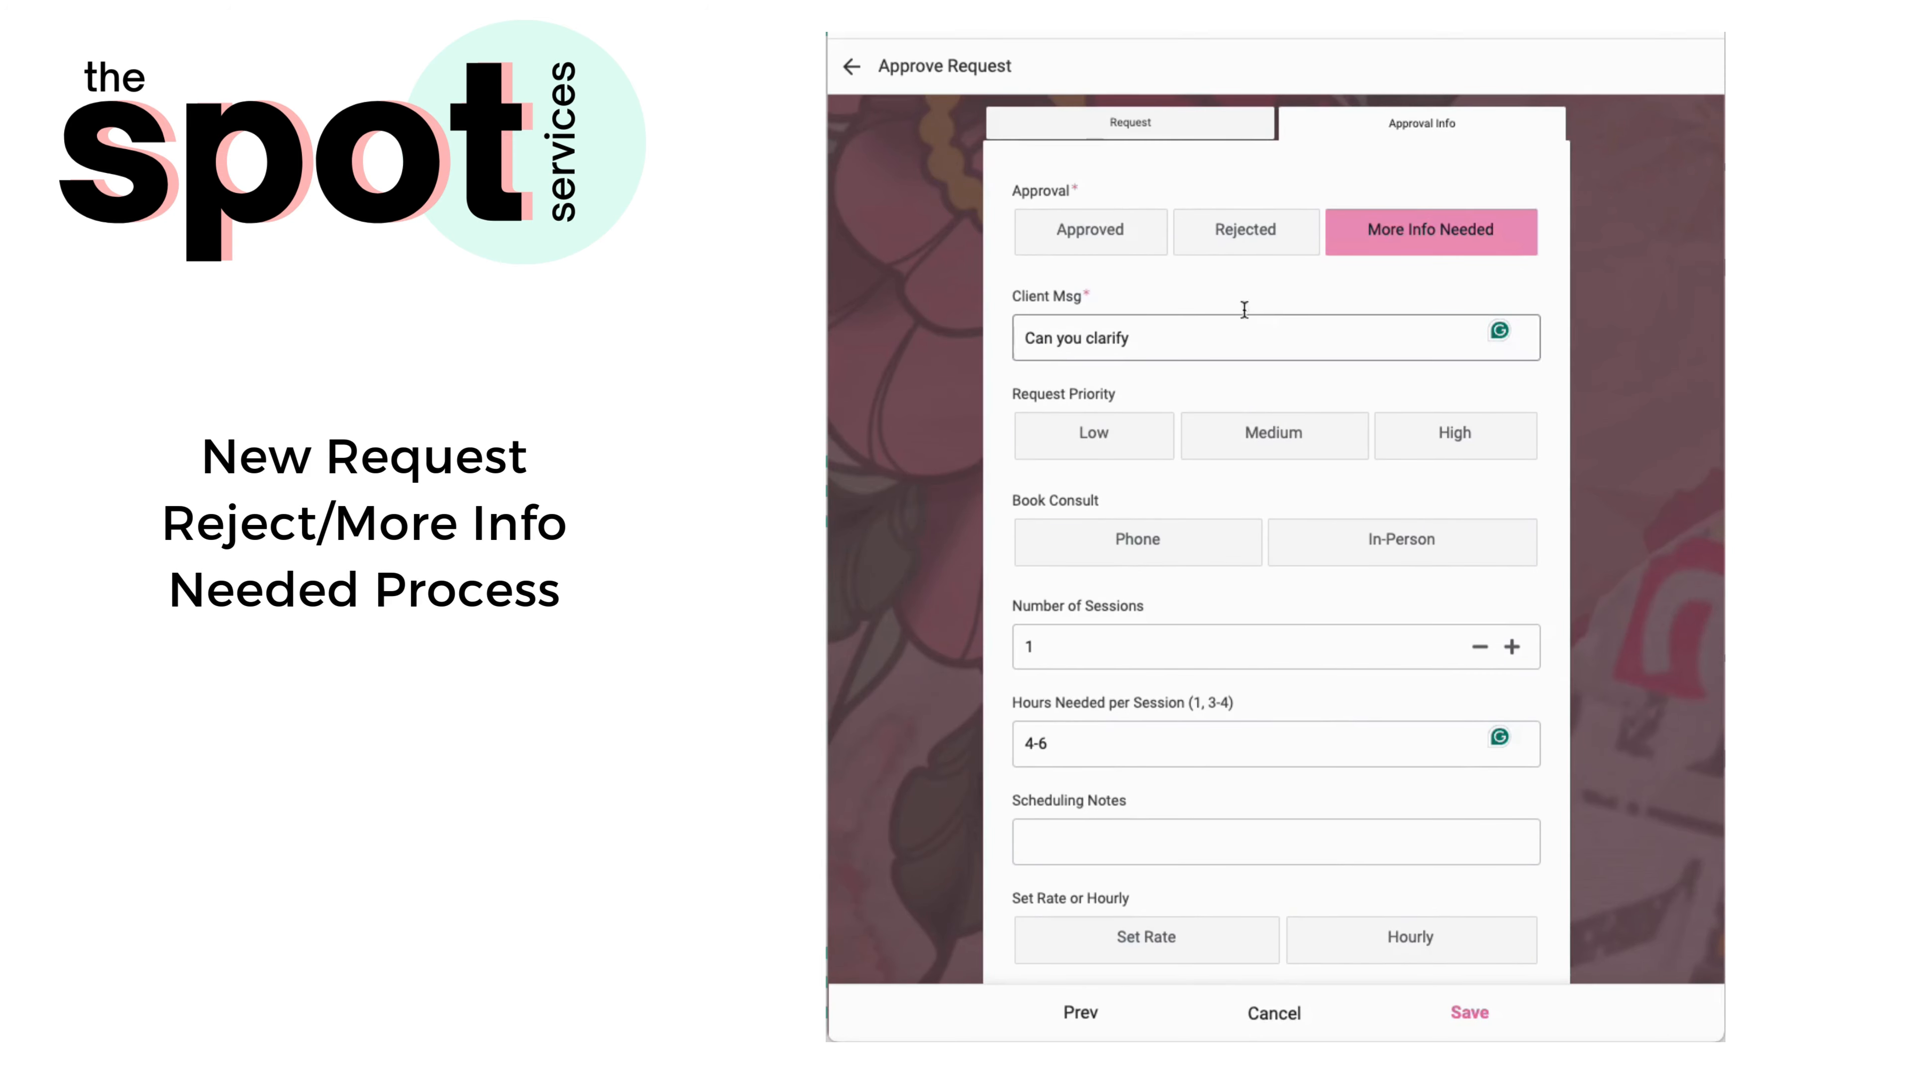
{"action": "left_click", "coordinate": [1233, 227]}
{"action": "left_click", "coordinate": [1398, 239]}
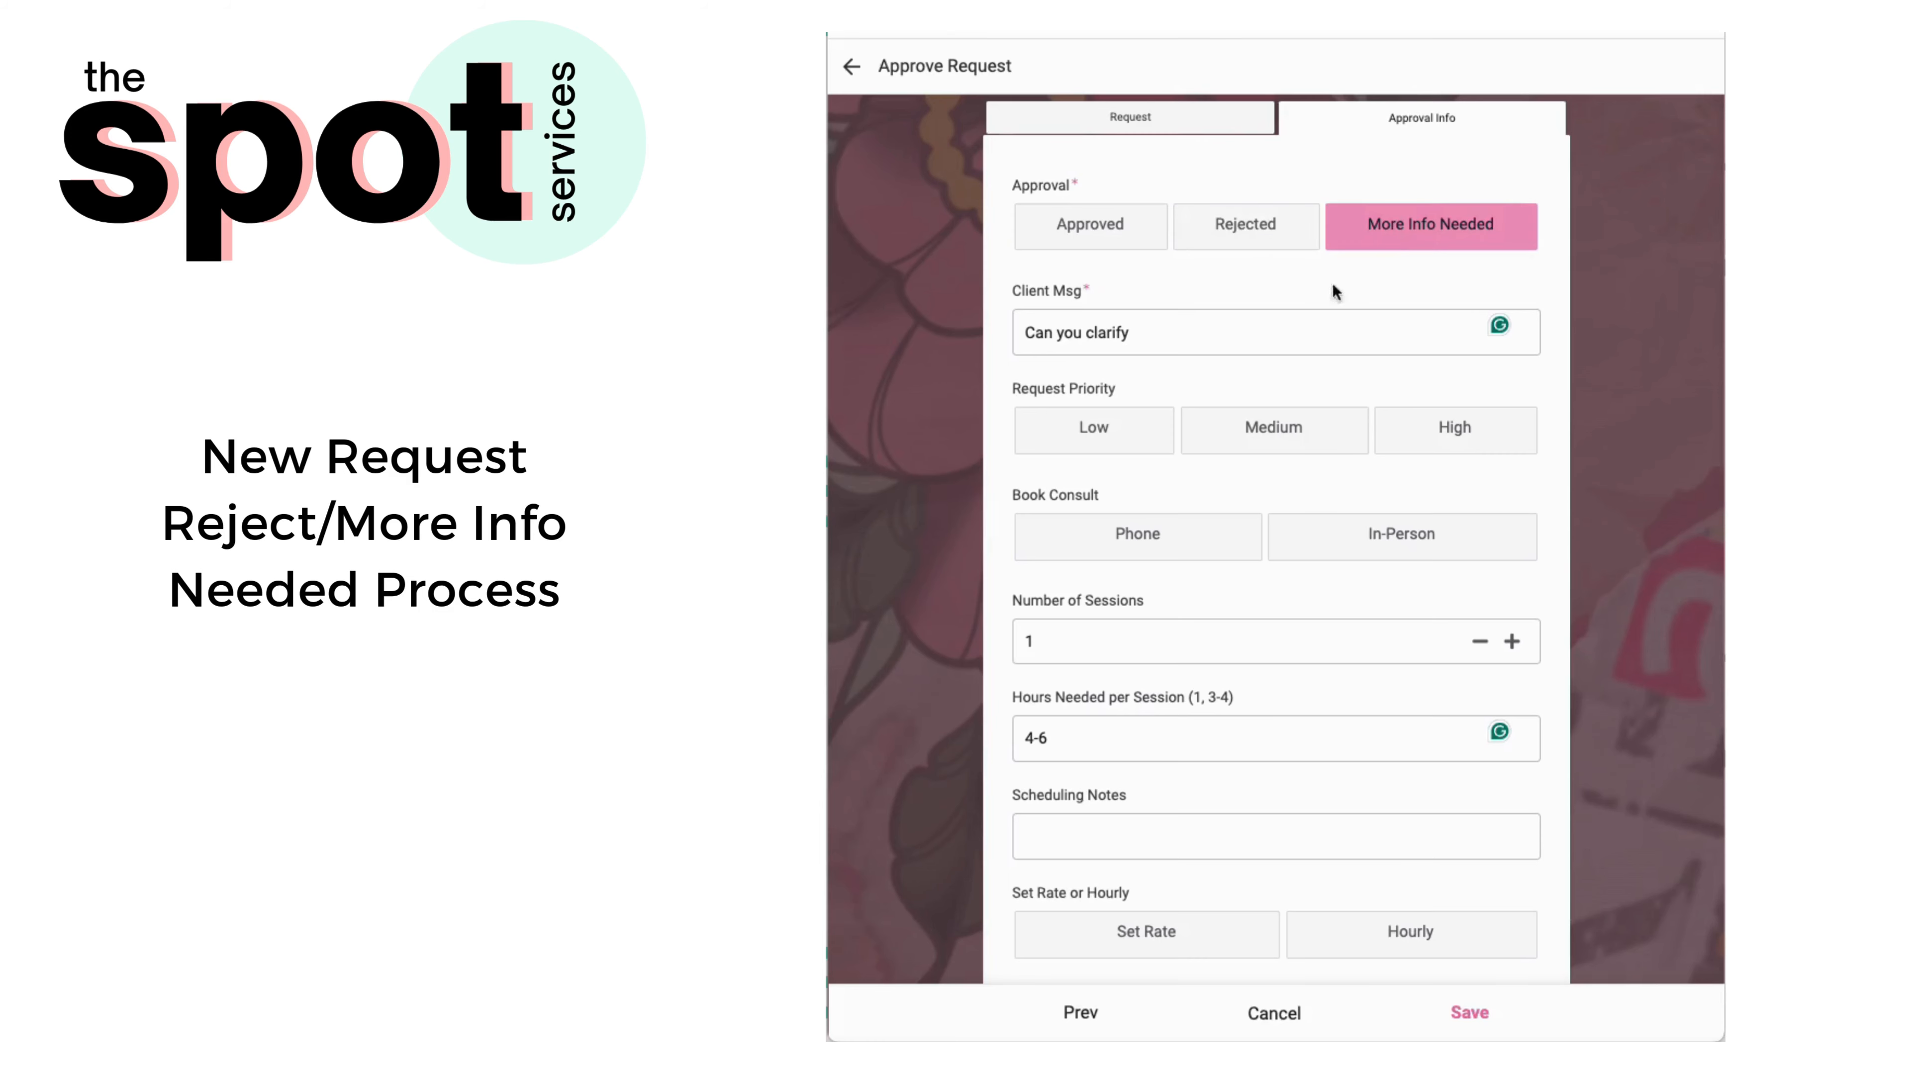